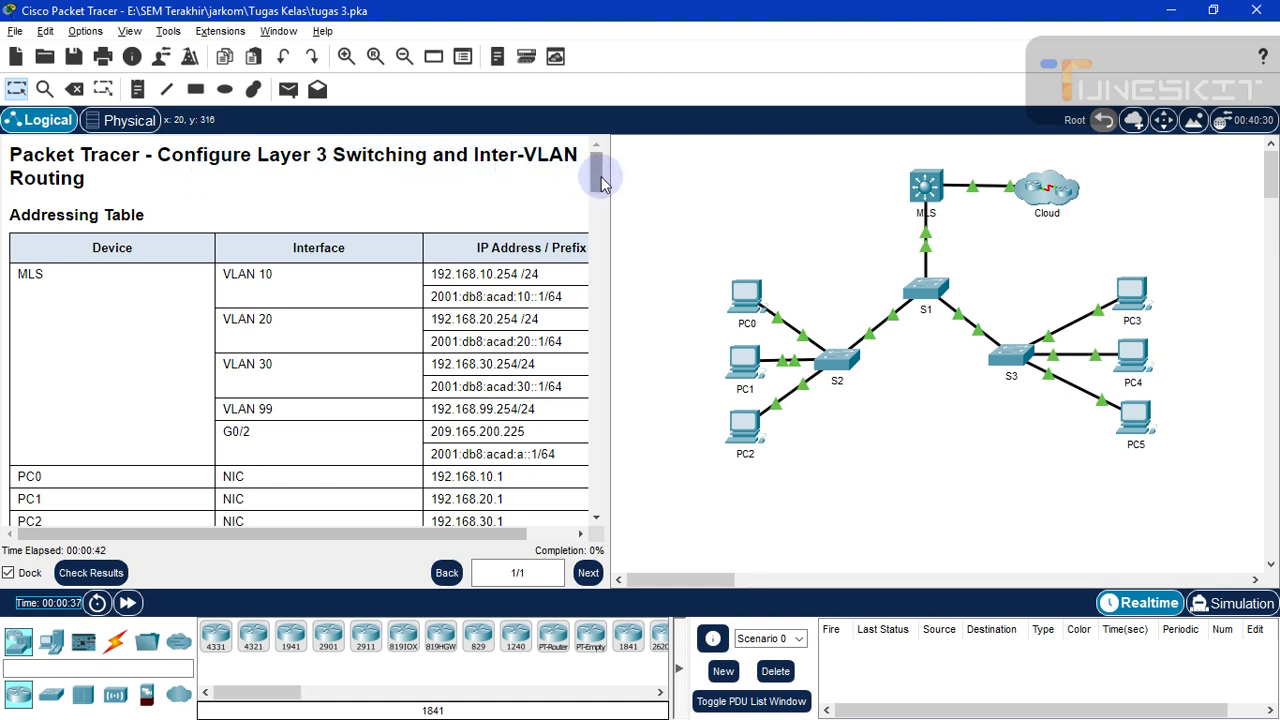
Read the addressing table, objectives, scenario and Part 1 Layer 3 switching instructions of the activity.
left_click_drag(601, 176, 600, 184)
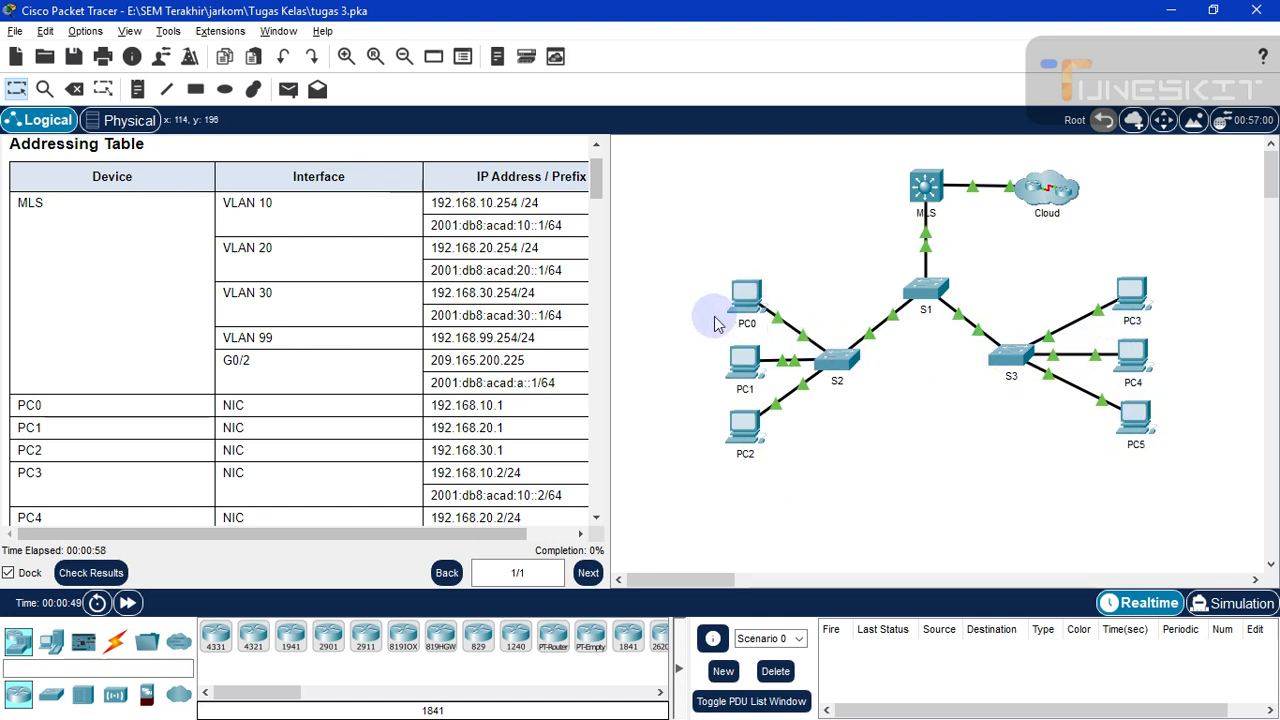
left_click_drag(591, 178, 591, 240)
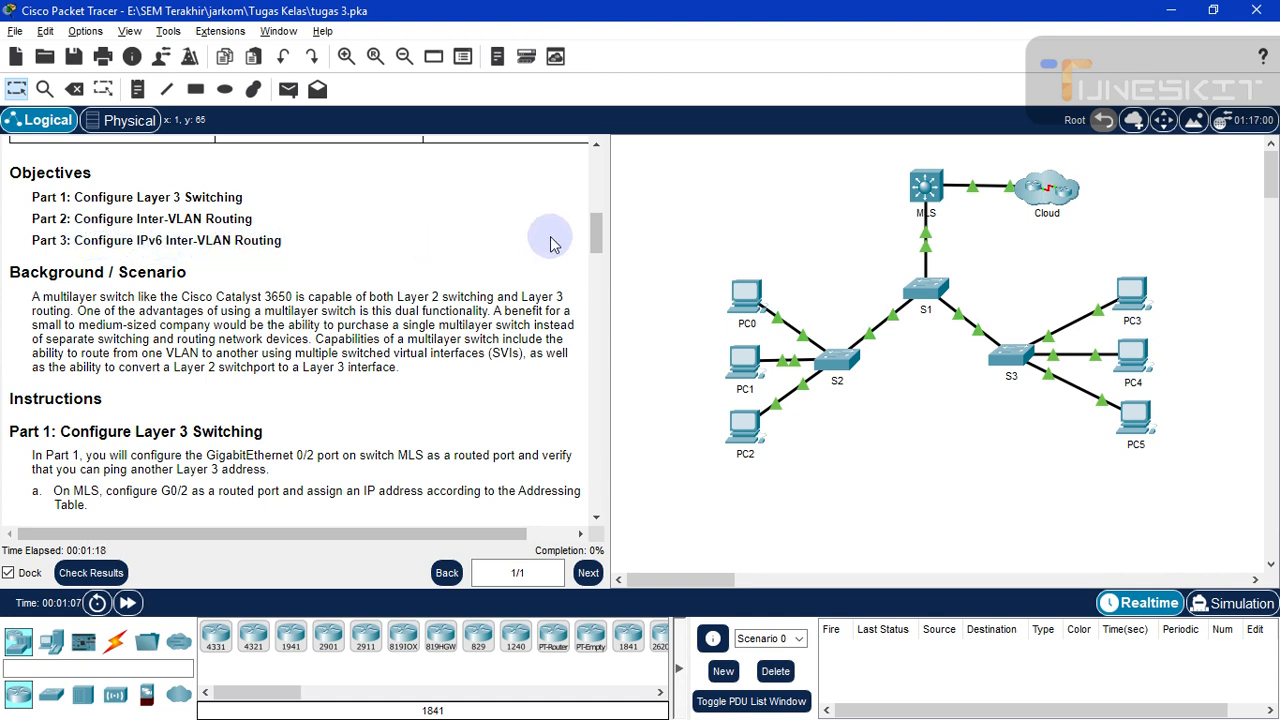
left_click_drag(588, 242, 595, 258)
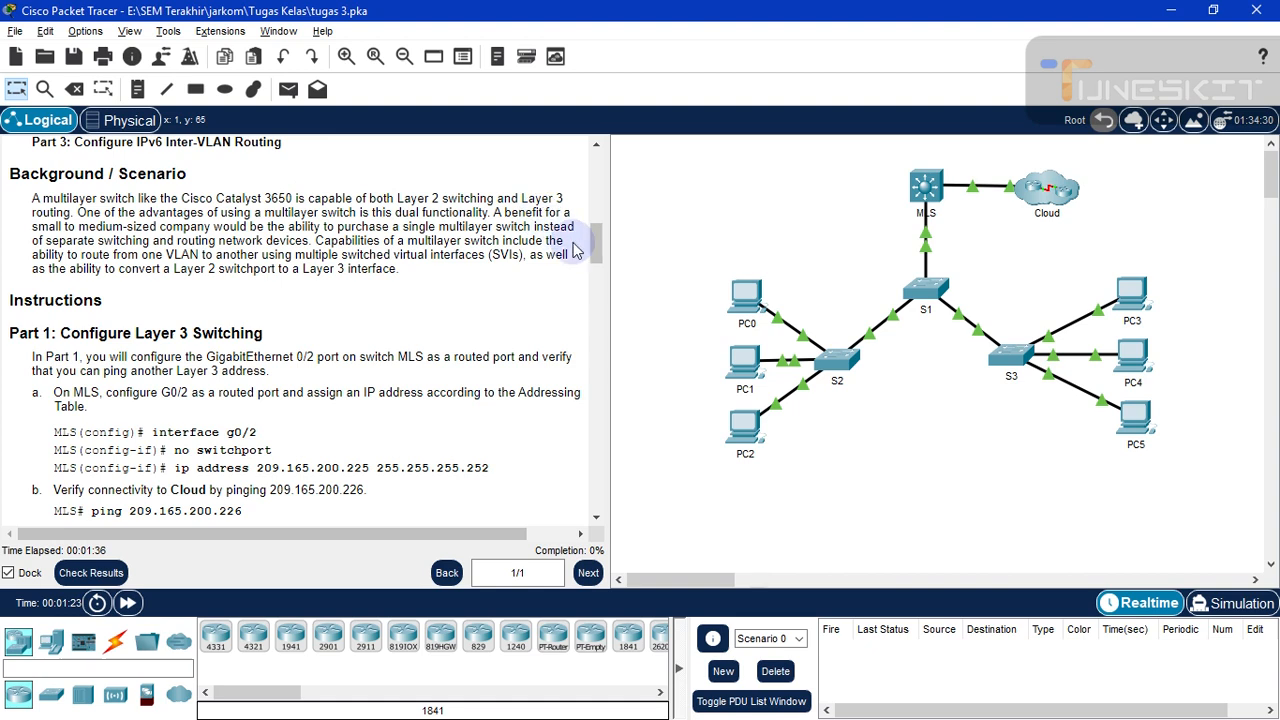
left_click_drag(593, 257, 594, 265)
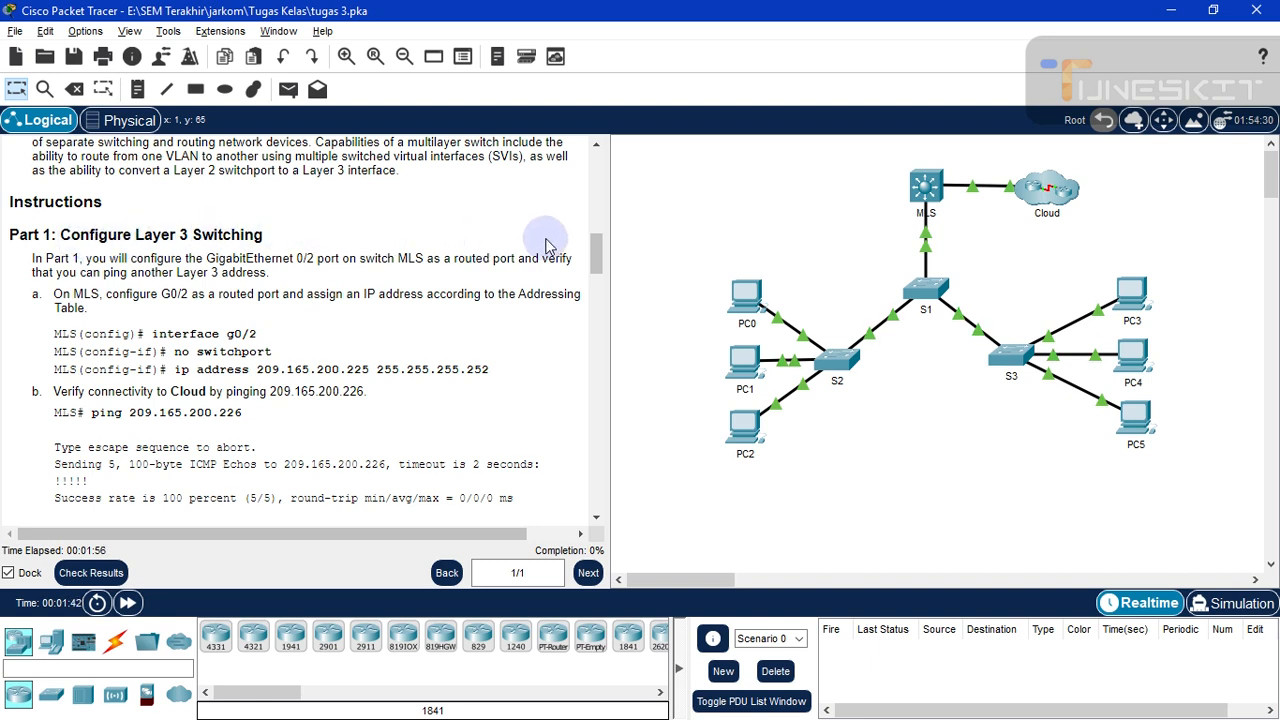
scroll(595, 255, "down", 1)
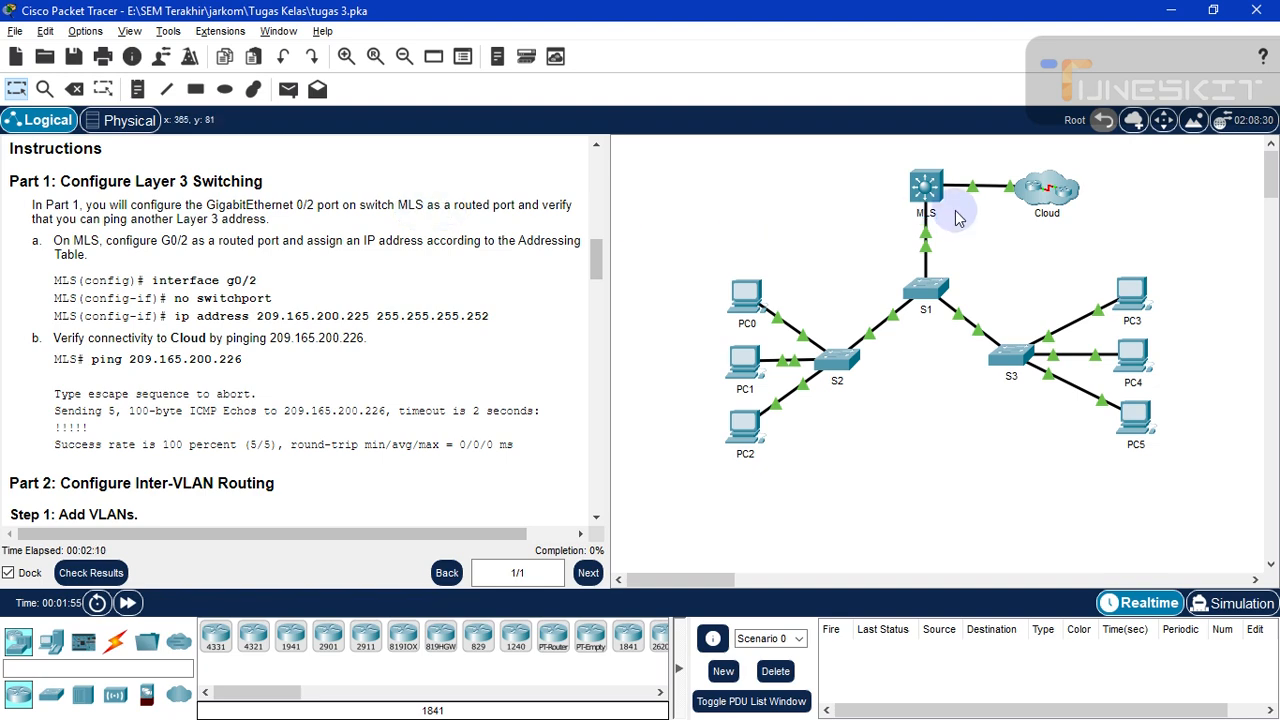
Set the preferences to always show port labels in the logical workspace.
mouse_move(912, 200)
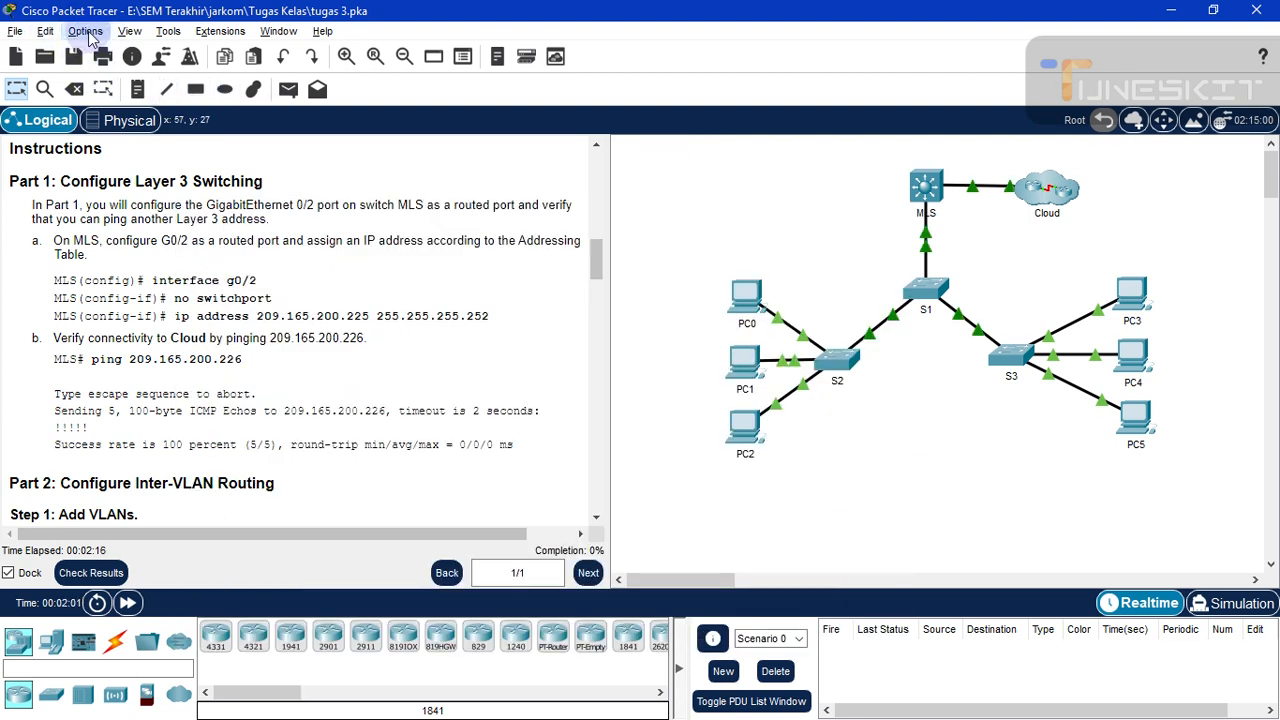
left_click(90, 32)
left_click(100, 55)
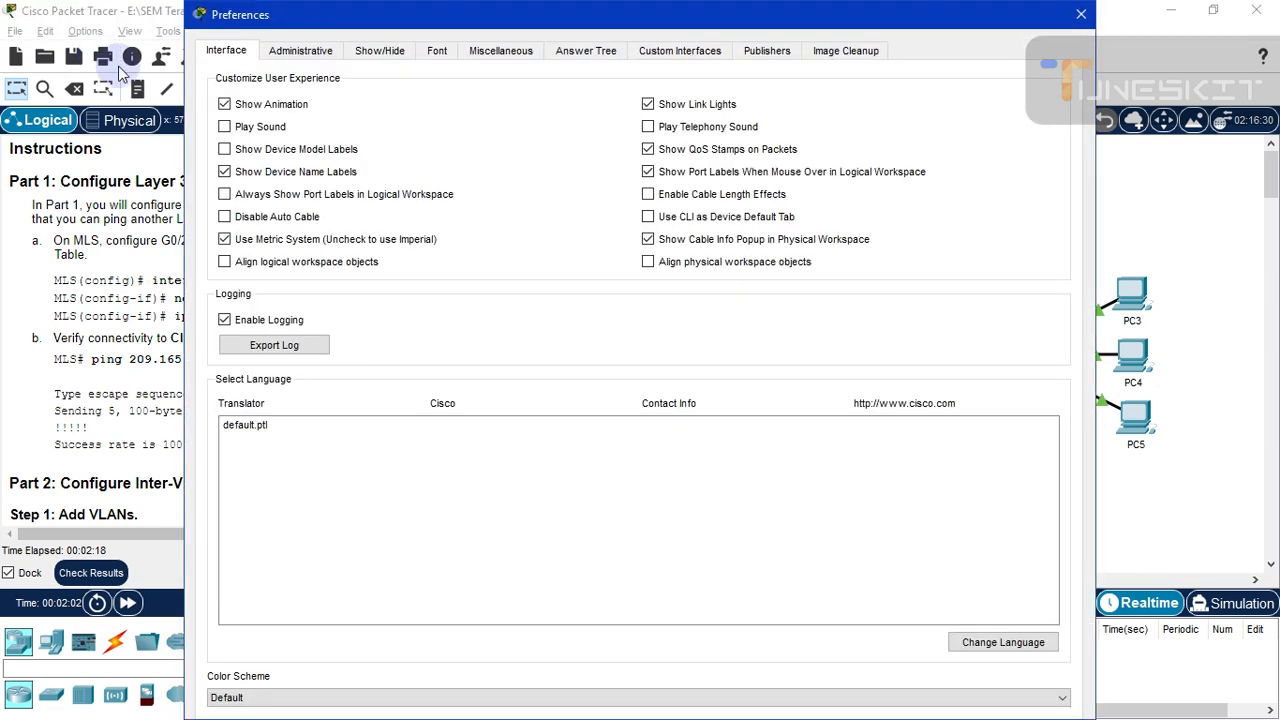
left_click(226, 196)
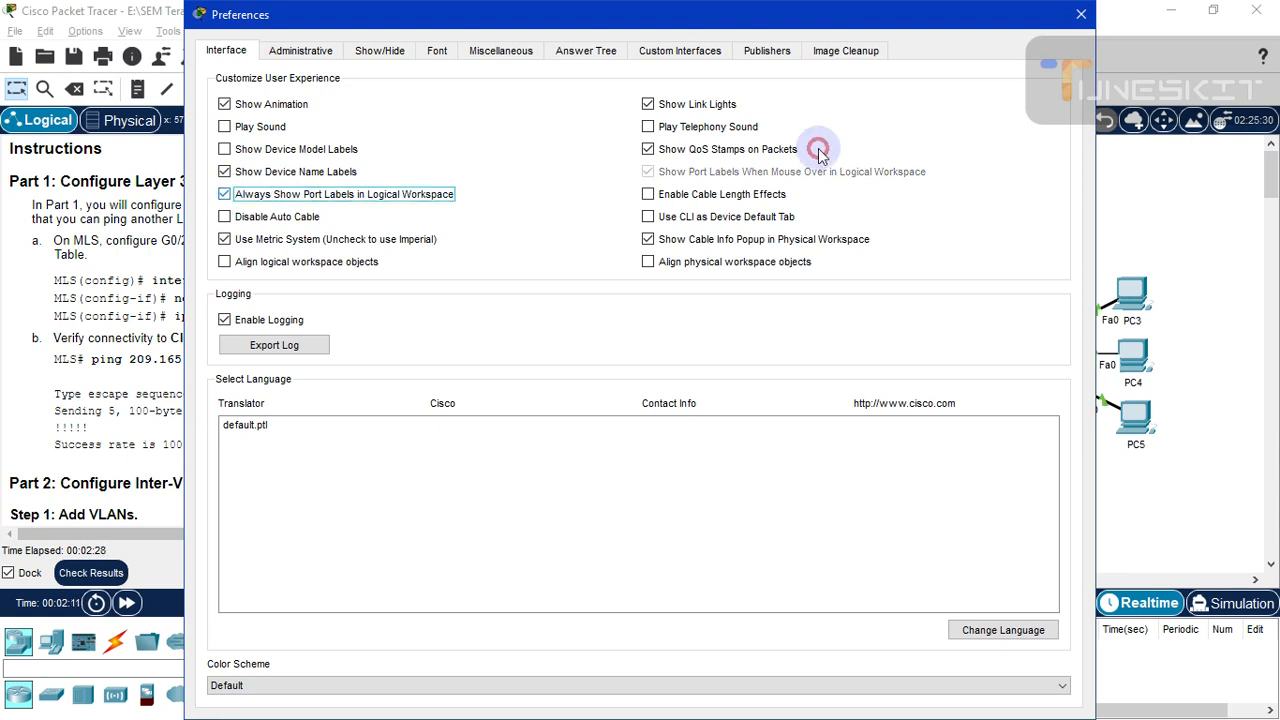
left_click(1079, 12)
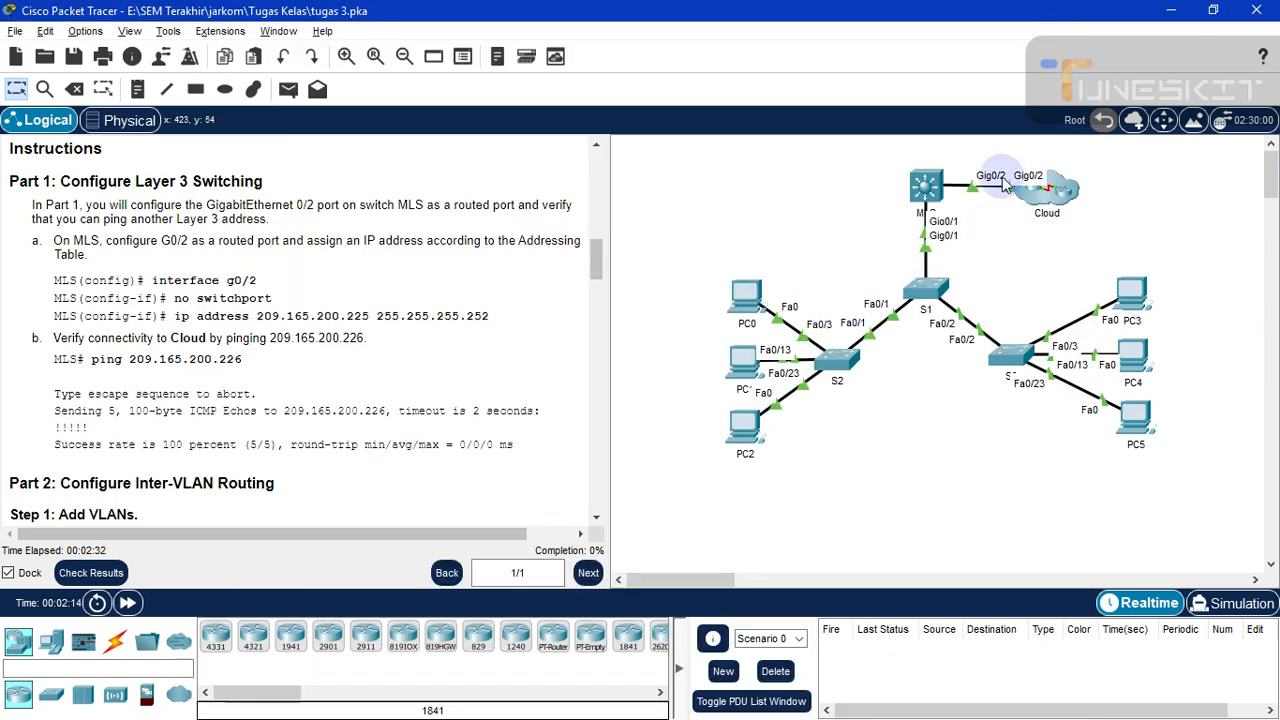
On the MLS switch's command line, enter global configuration mode and open interface g0/2 for configuration.
left_click(927, 187)
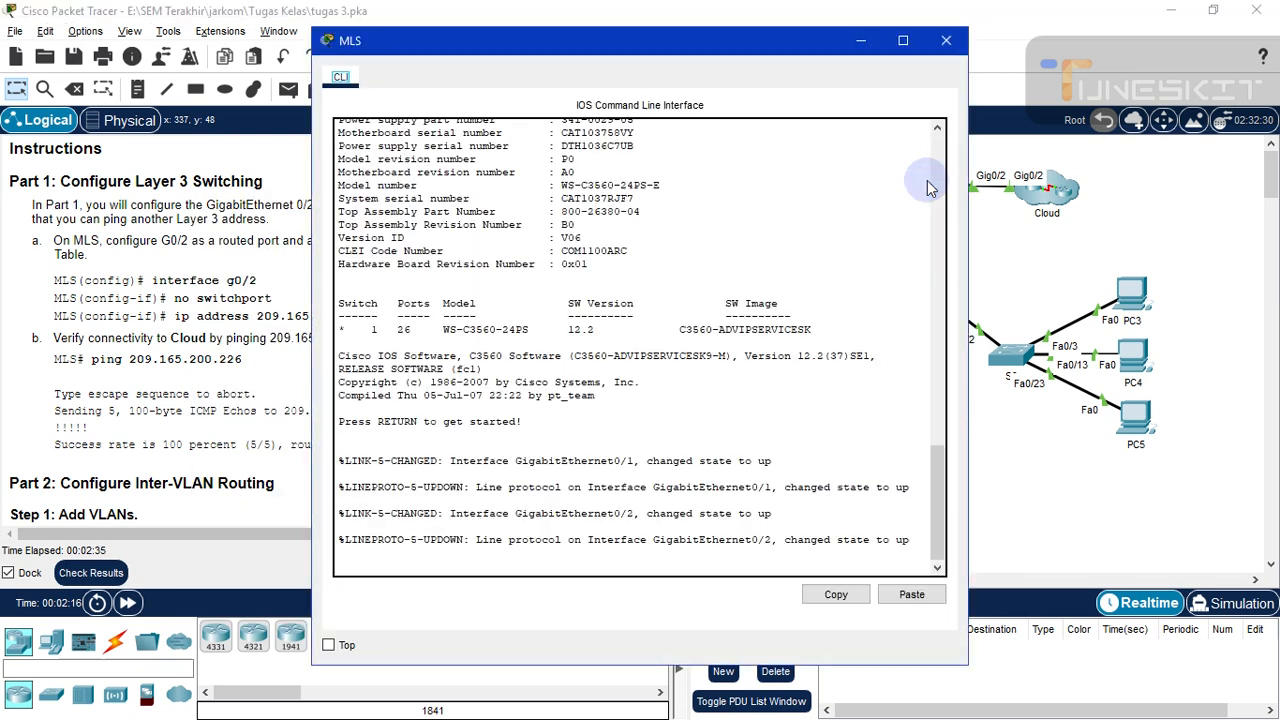
left_click(377, 571)
key("Return")
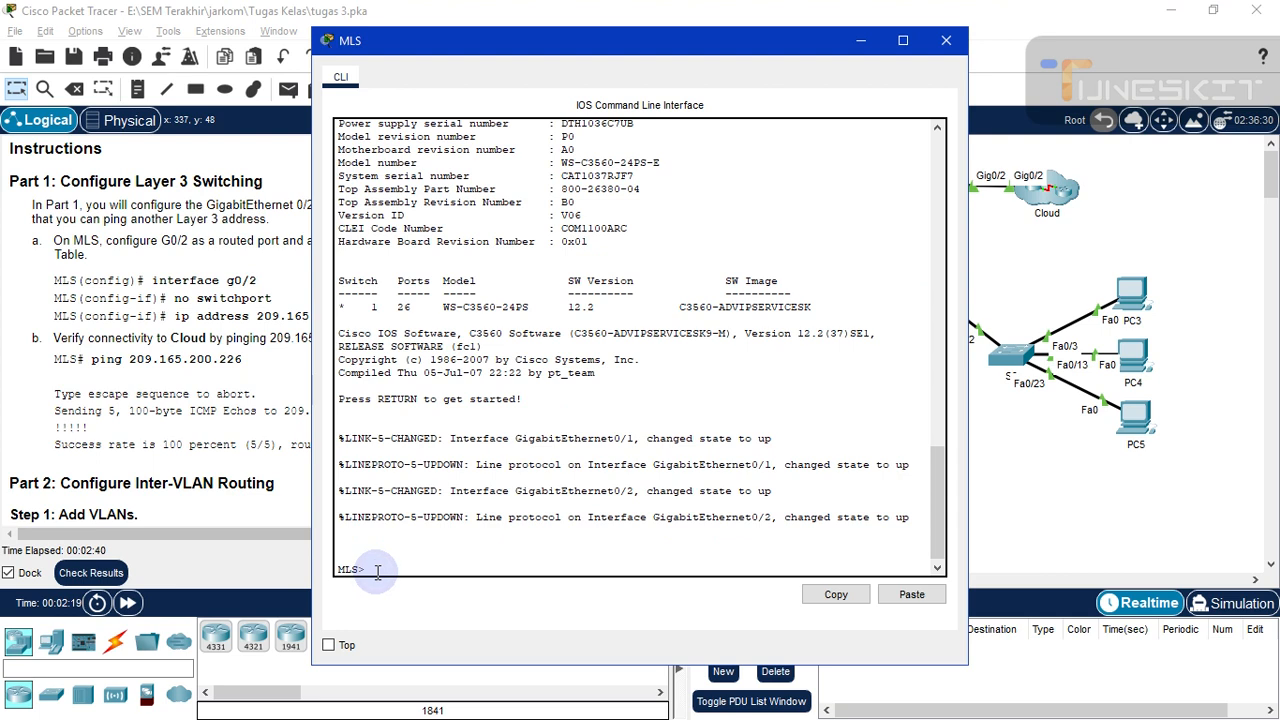
type("en")
key("Return")
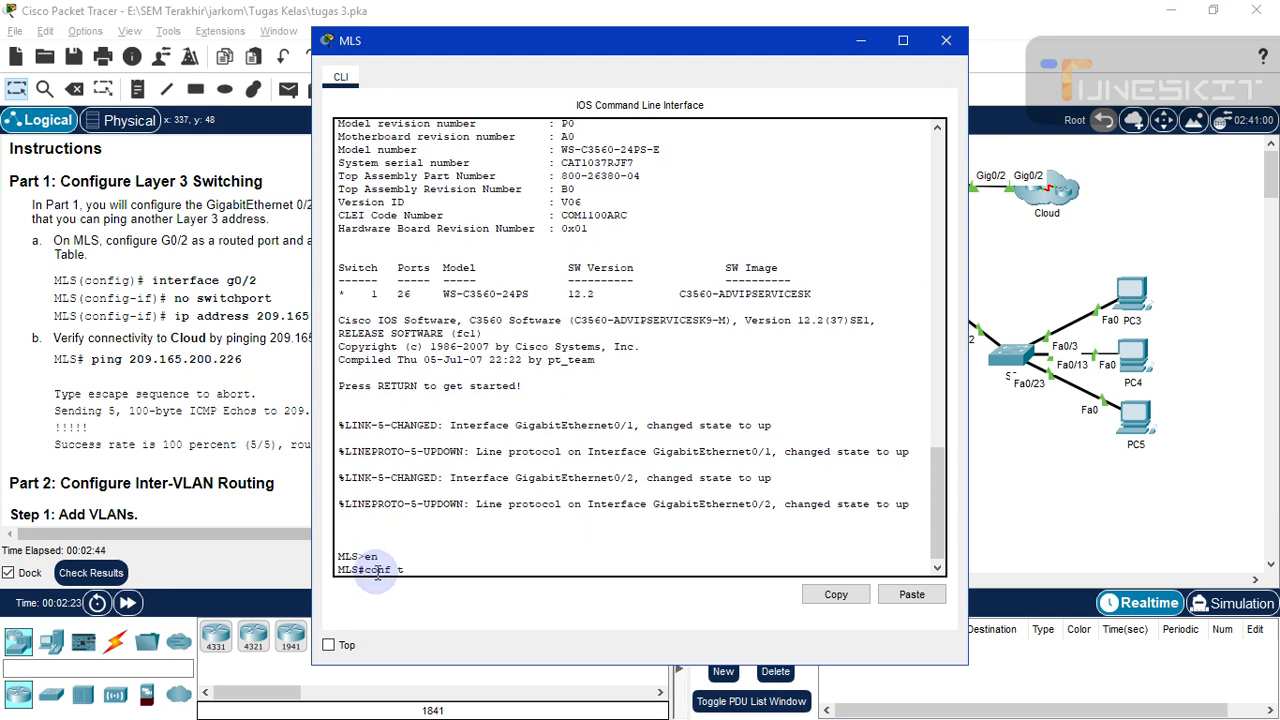
type("conf t")
key("Return")
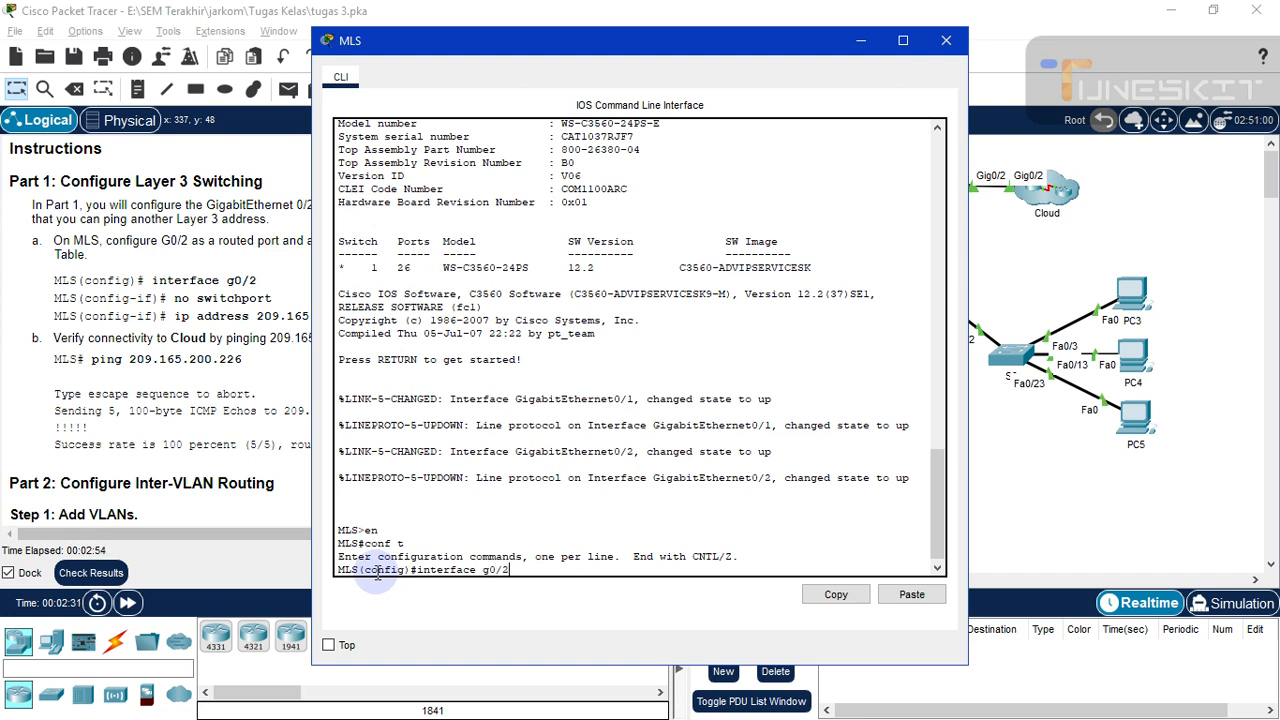
key("Return")
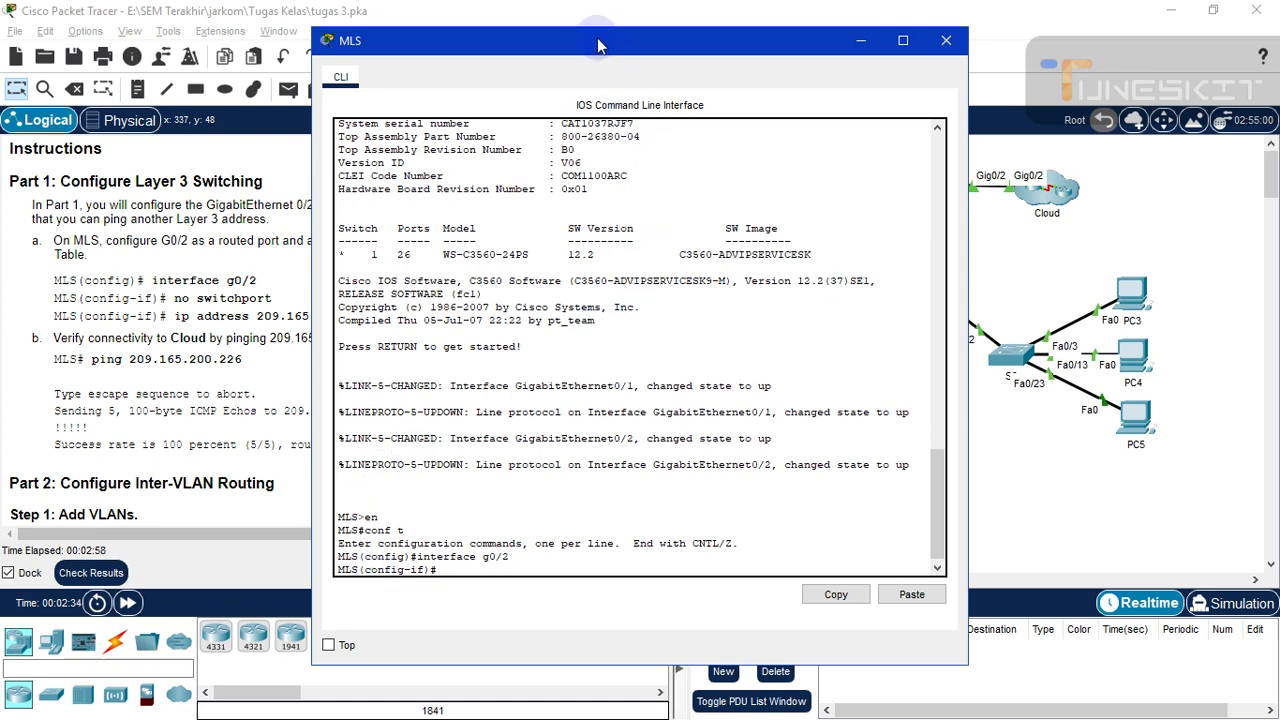
Move the MLS window clear of the Part 1 instructions and keep it on top of other windows.
left_click_drag(600, 42, 525, 45)
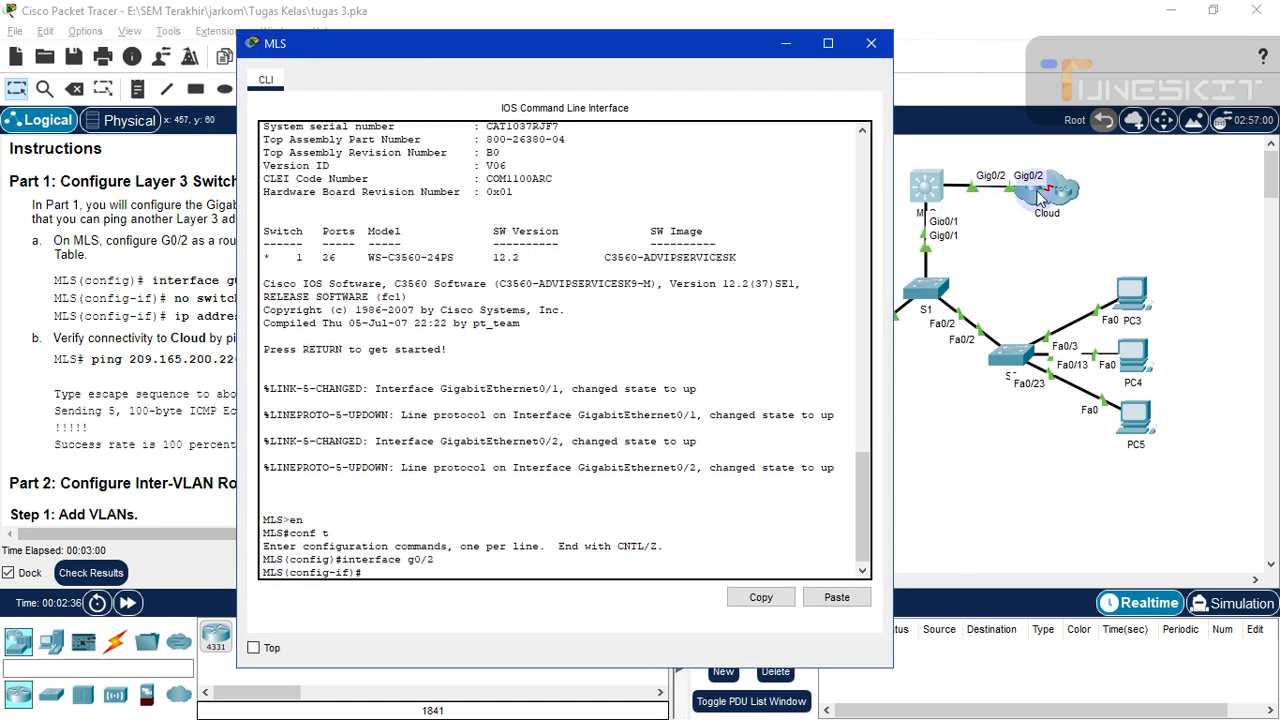
left_click_drag(565, 52, 779, 37)
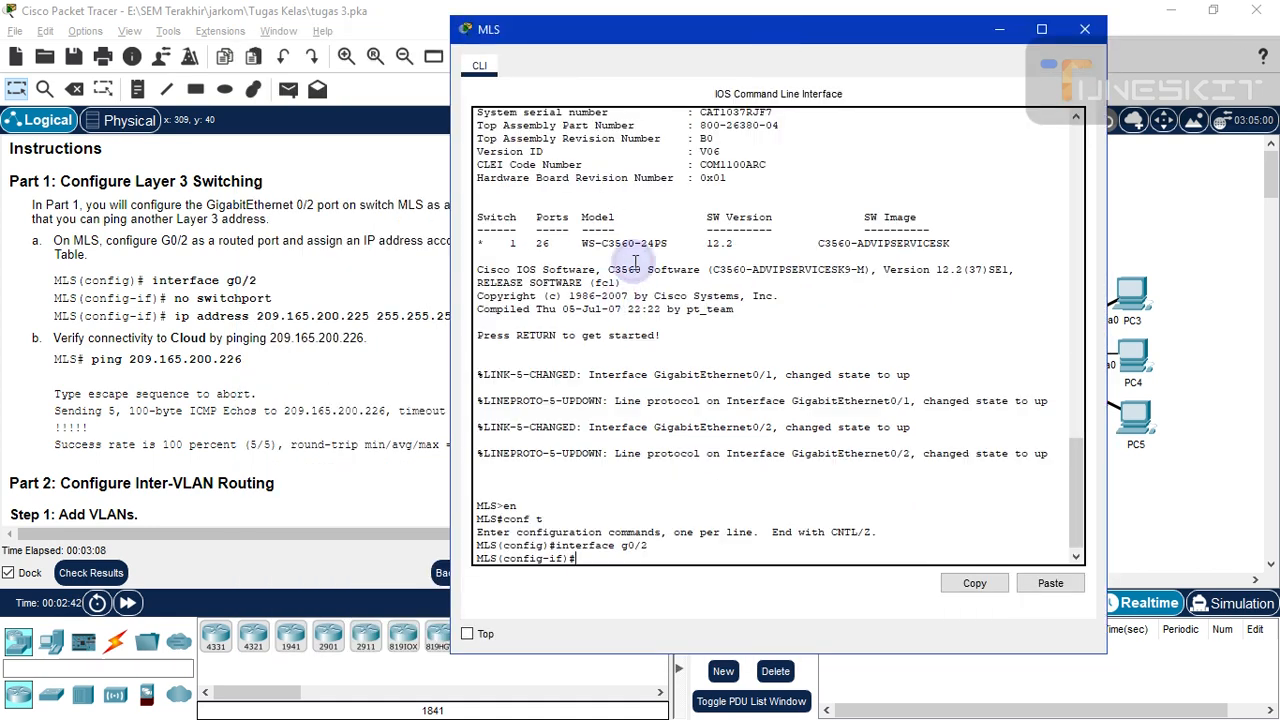
left_click_drag(698, 36, 811, 34)
left_click(566, 630)
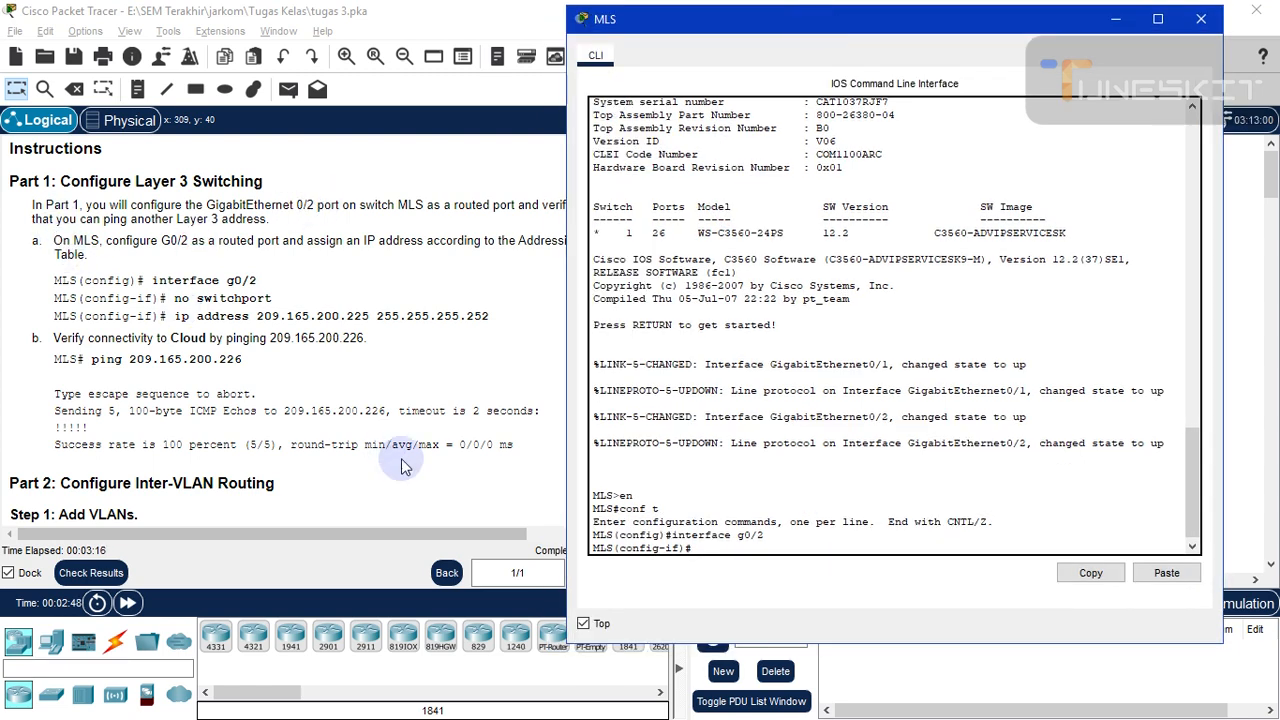
Make MLS interface g0/2 a routed port with the no switchport command.
left_click(702, 548)
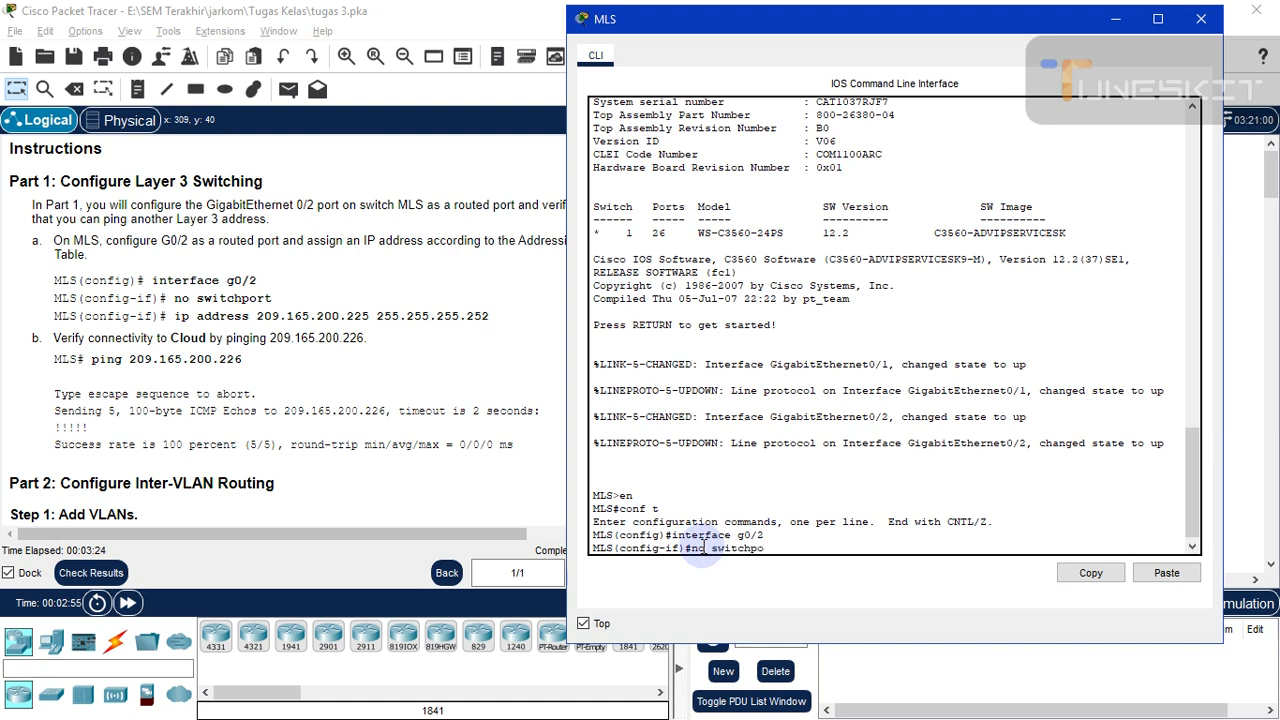
type("no switchport")
left_click(787, 538)
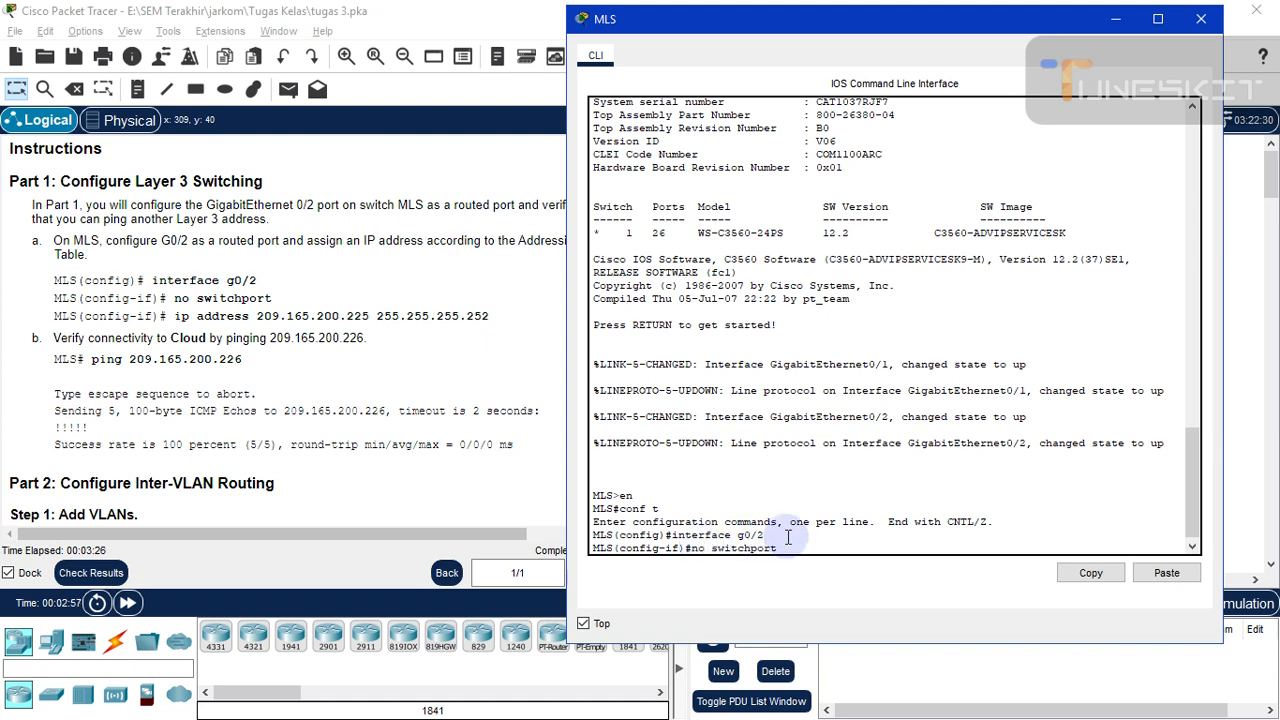
key("Return")
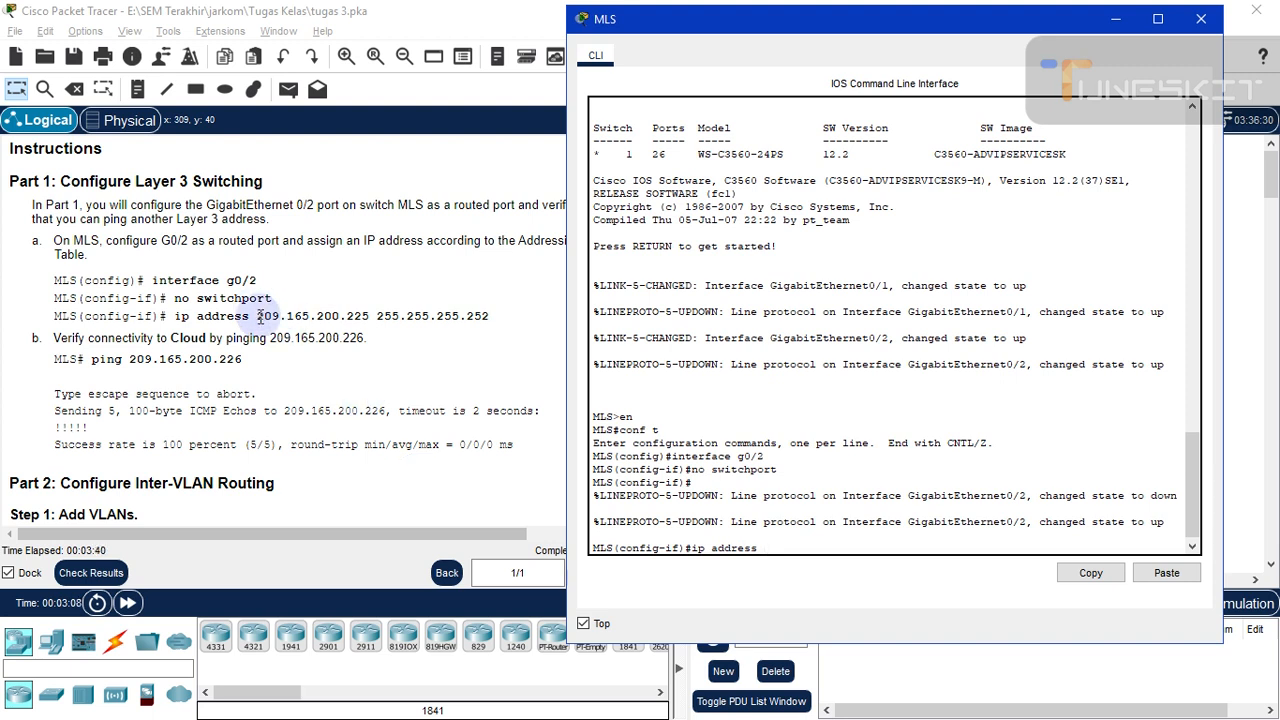
Assign IP address 209.165.200.225 with mask 255.255.255.252 to interface g0/2, copying both values from the instructions.
left_click_drag(256, 316, 344, 318)
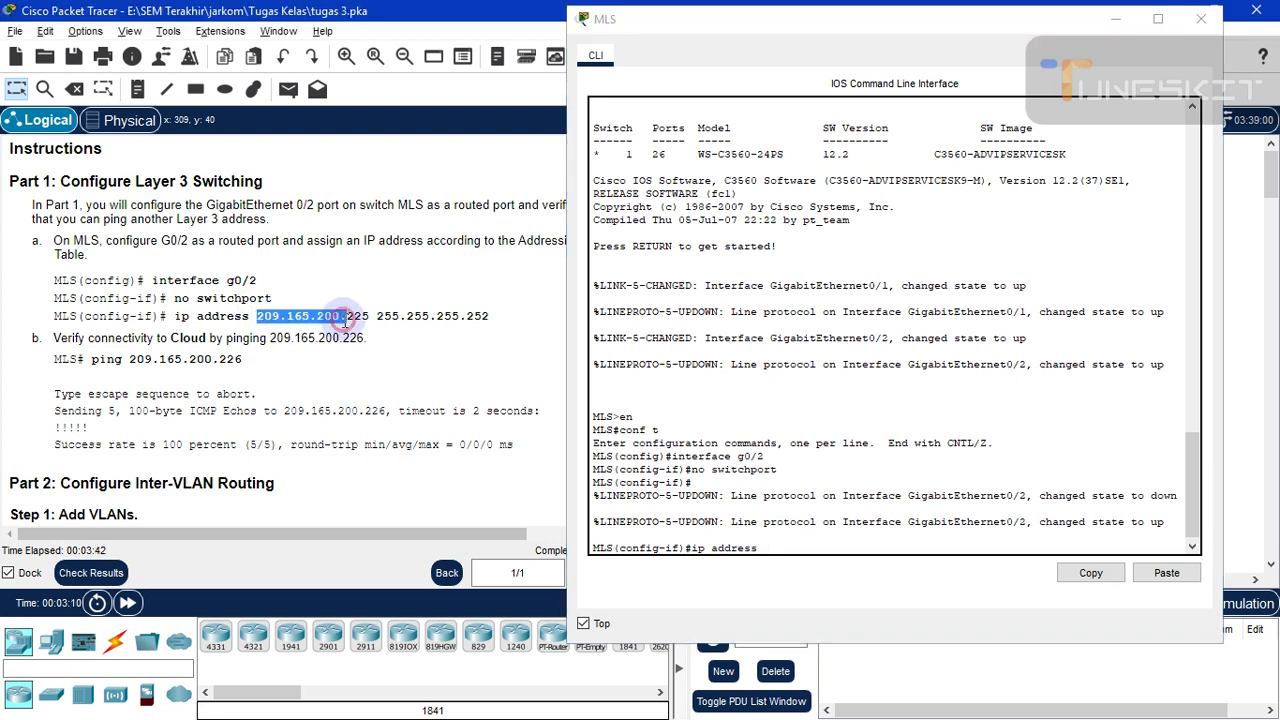
left_click(342, 318)
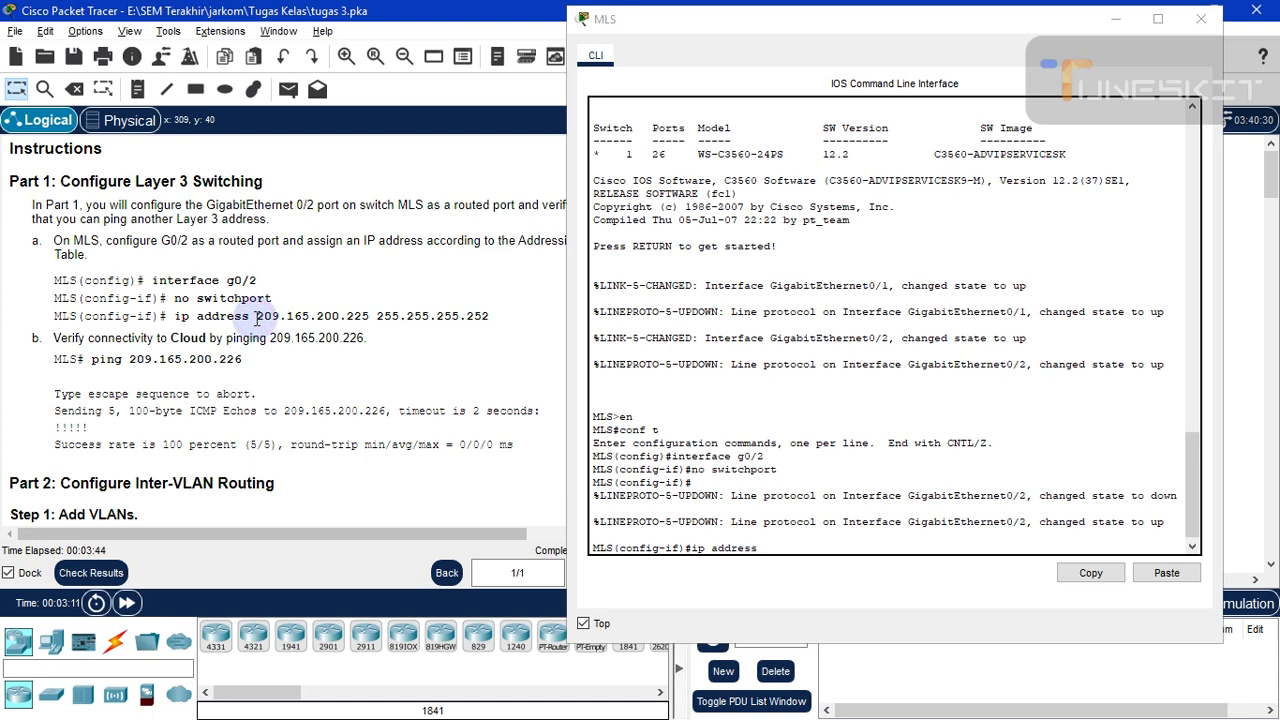
left_click_drag(257, 318, 494, 322)
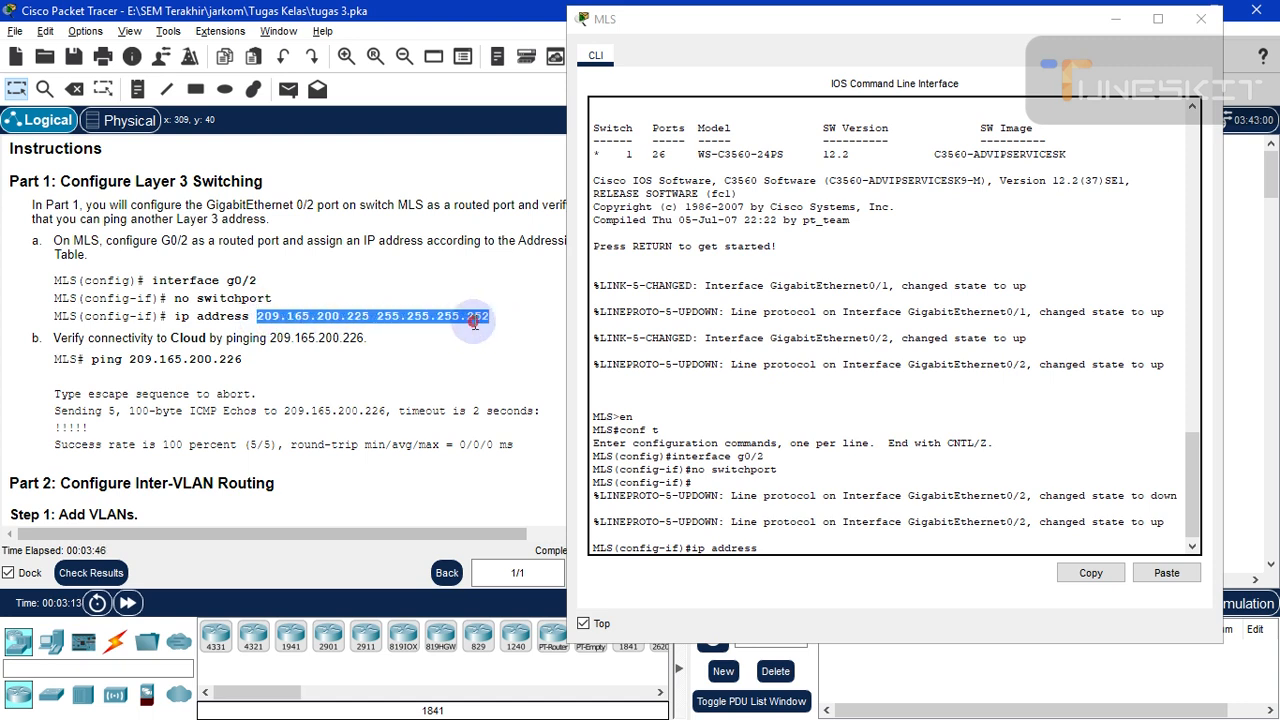
right_click(471, 320)
left_click(485, 328)
left_click(873, 595)
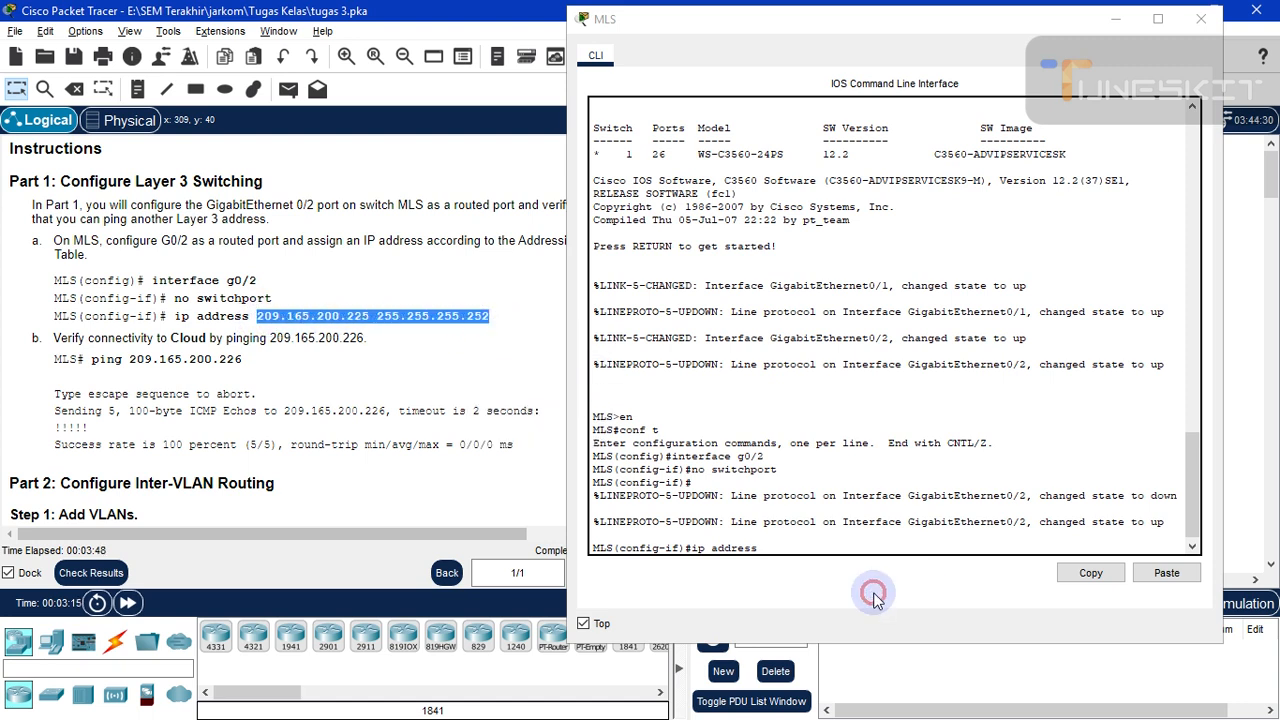
left_click(772, 548)
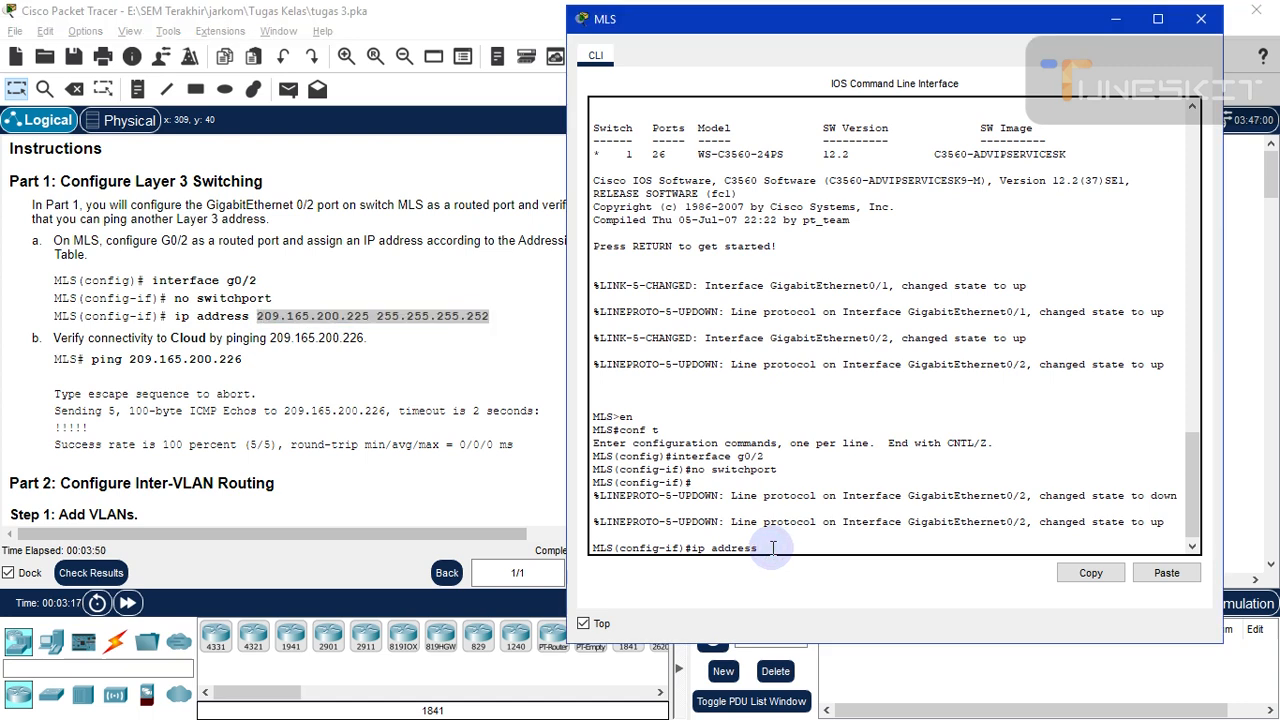
left_click(1166, 573)
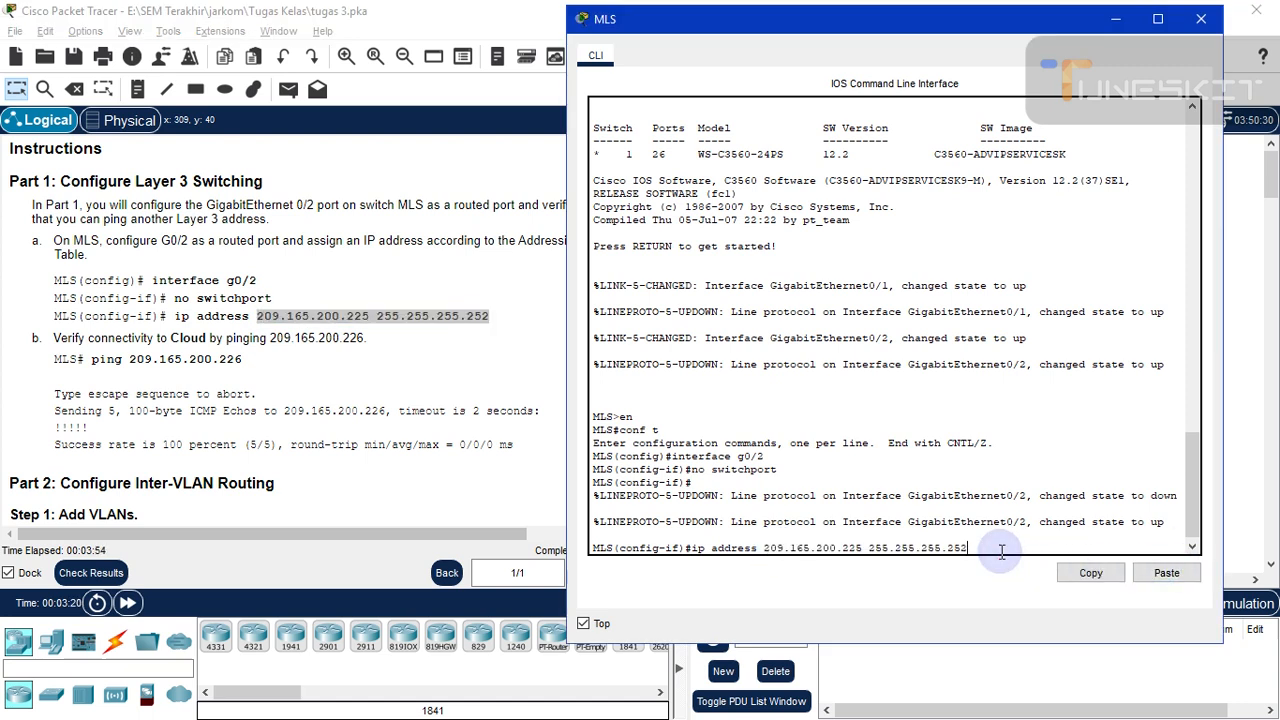
key("Return")
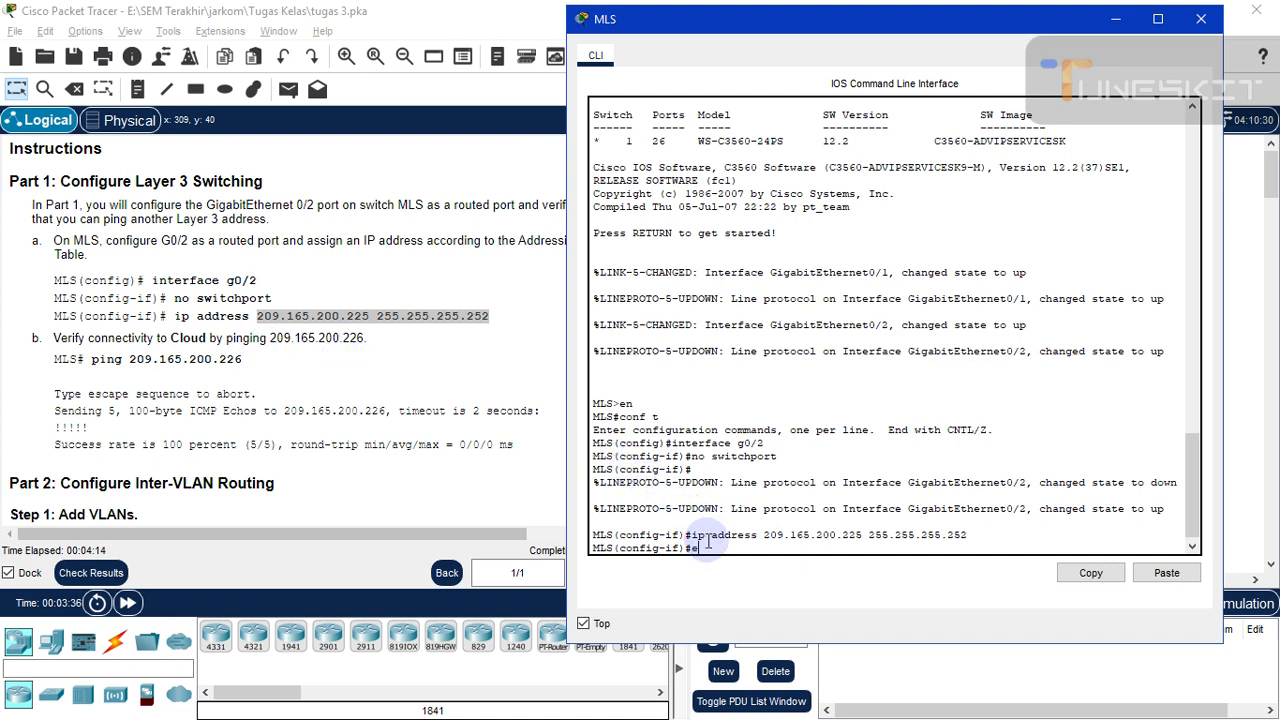
Exit interface and global configuration modes on MLS to return to privileged EXEC mode.
type("x")
key("Return")
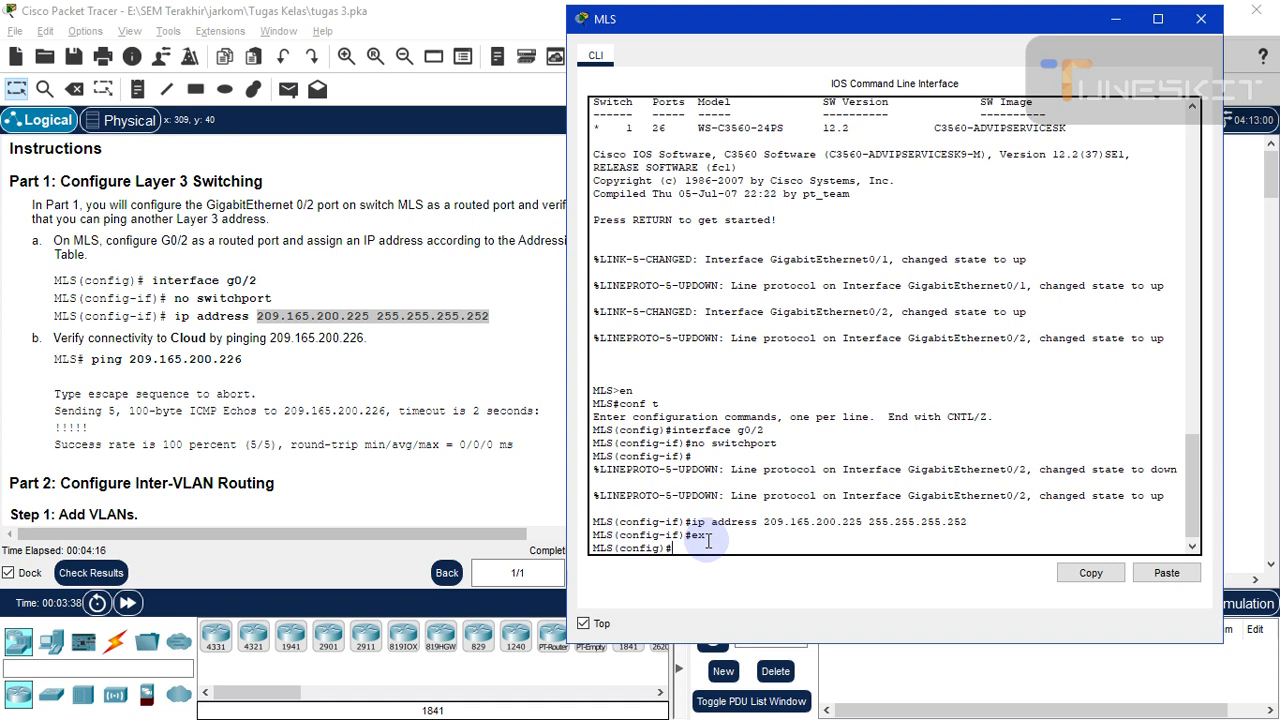
type("ex")
key("Return")
key("Return")
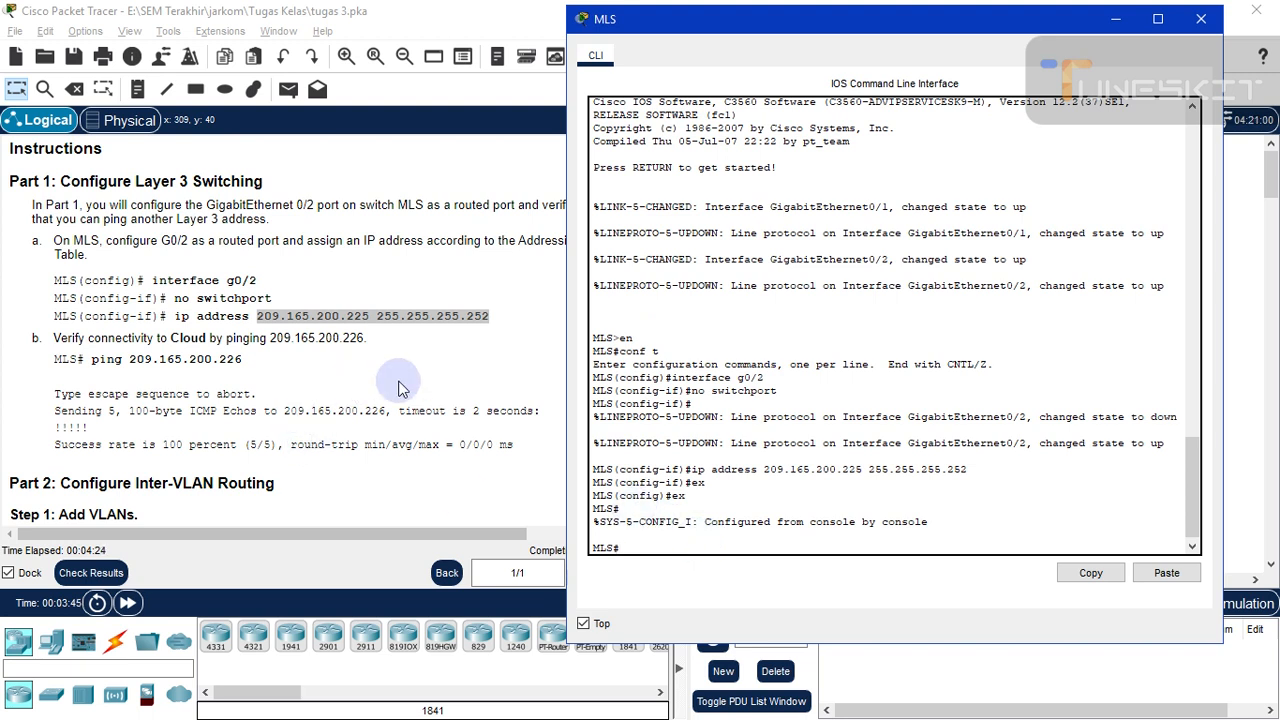
Verify connectivity from MLS to Cloud by running the instructions' command ping 209.165.200.226 twice.
left_click(88, 359)
left_click_drag(122, 360, 87, 361)
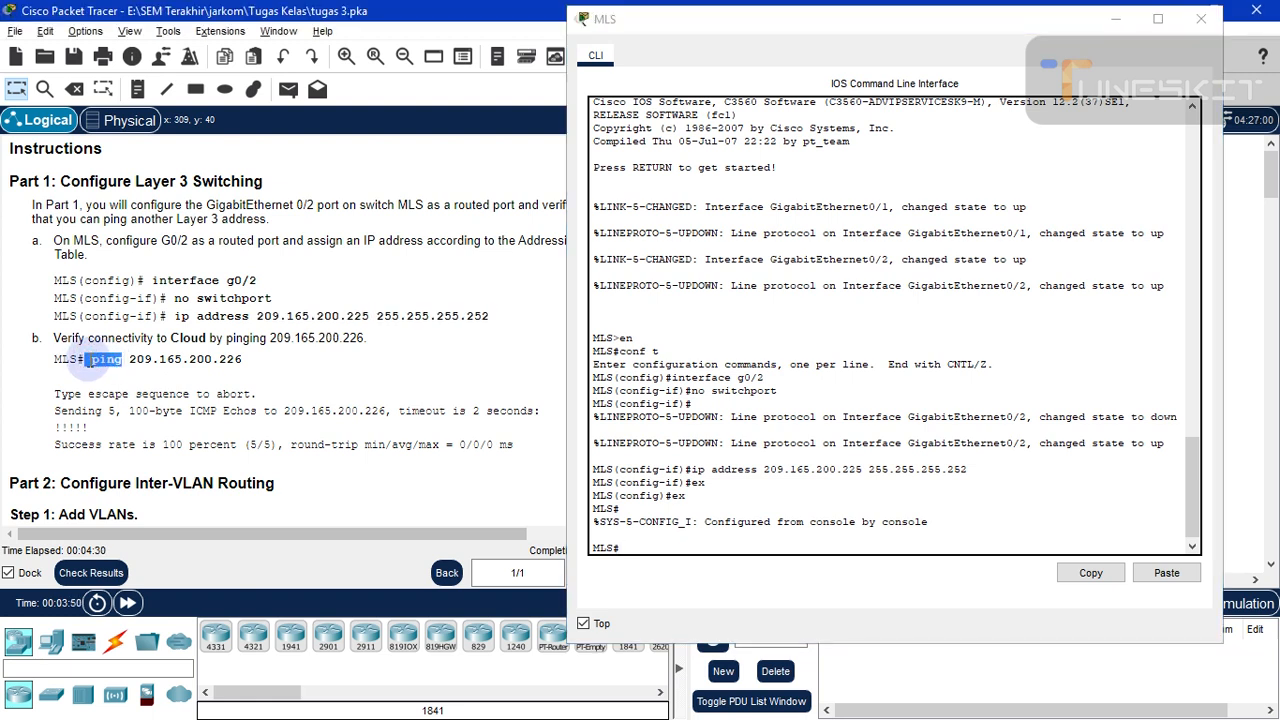
left_click(96, 360)
left_click_drag(94, 360, 242, 363)
right_click(244, 365)
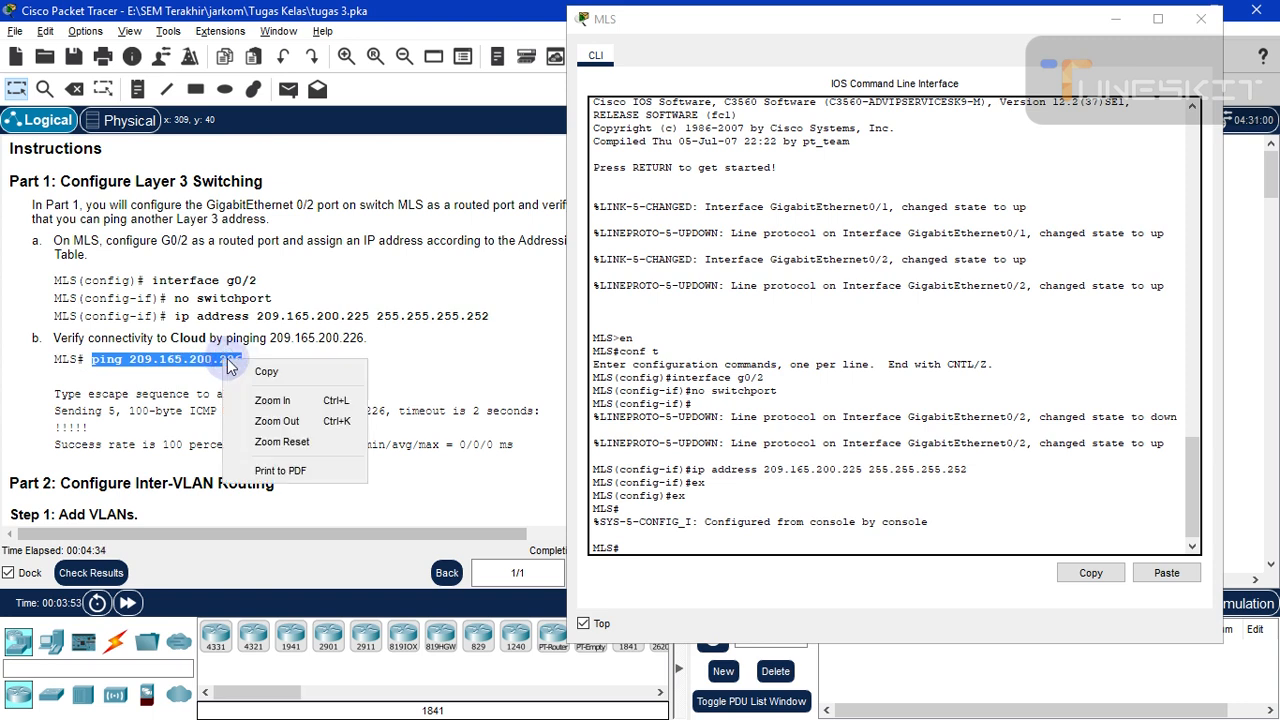
left_click(265, 369)
left_click(643, 574)
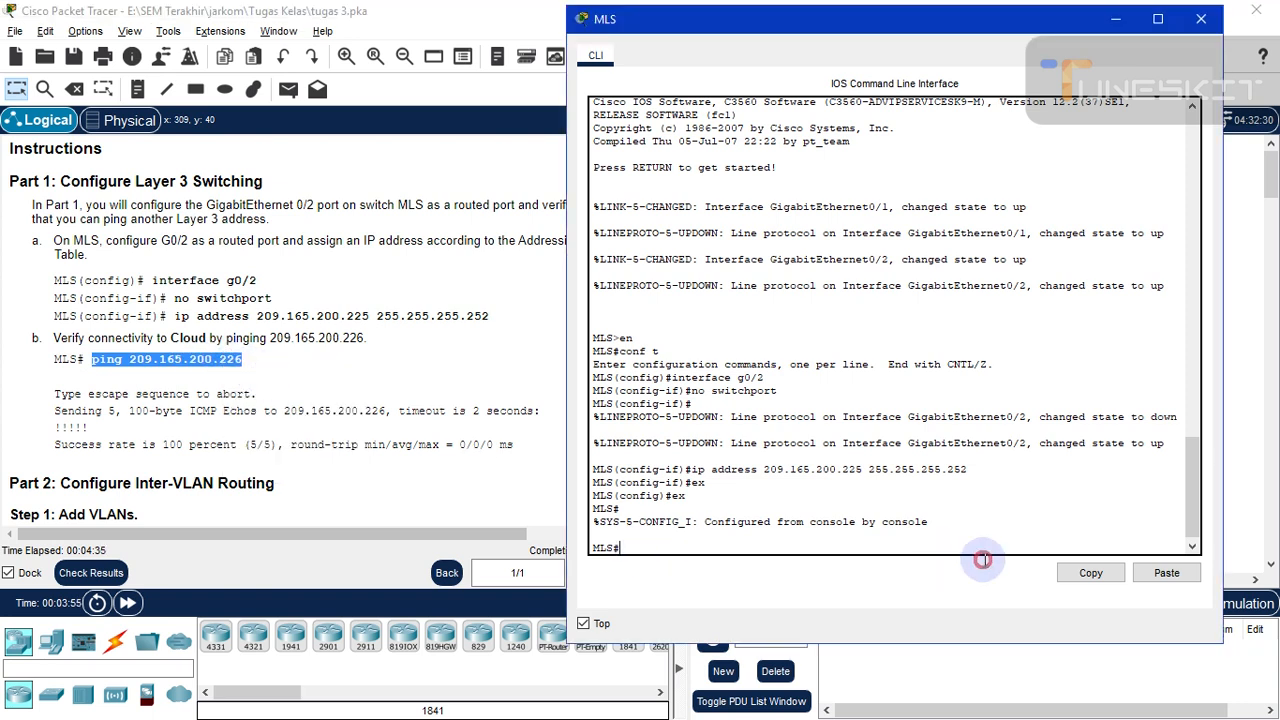
left_click(1170, 575)
left_click(893, 565)
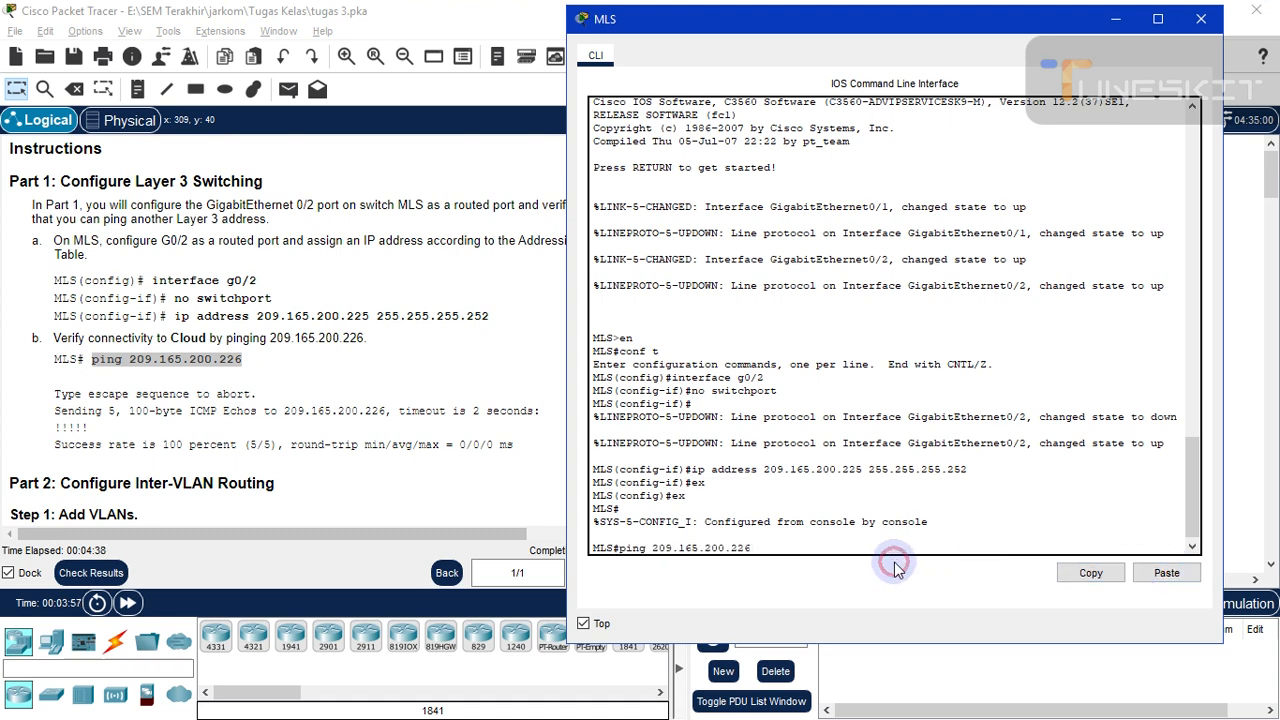
key("Return")
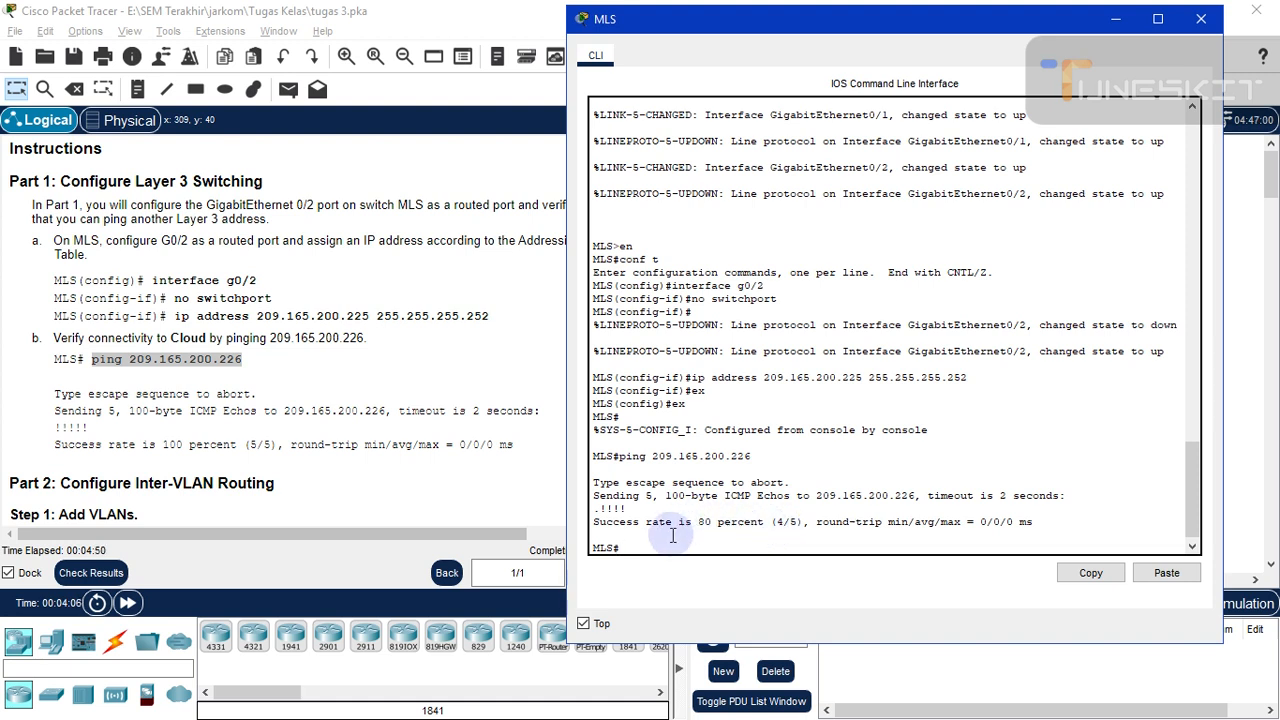
key("Up")
key("Return")
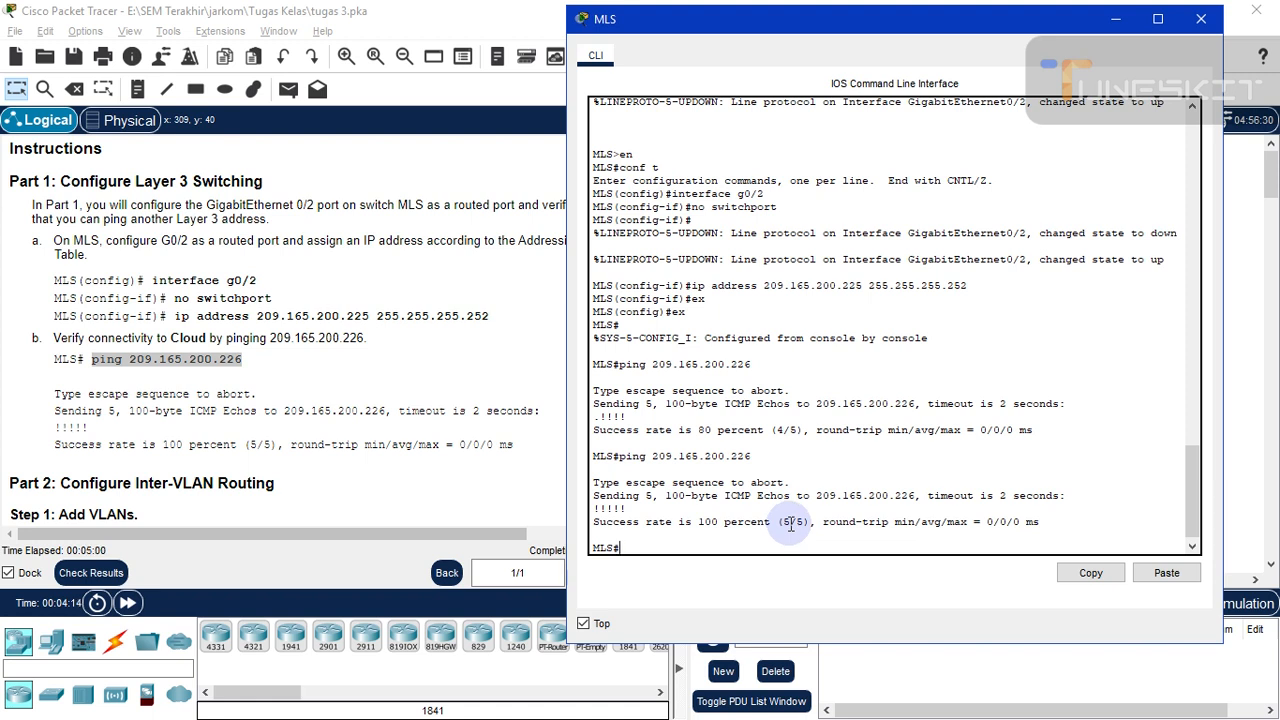
Create VLAN 10 named Staff on MLS from global configuration mode, following the VLAN table in Part 2 of the instructions.
left_click(211, 448)
scroll(211, 448, "down", 1)
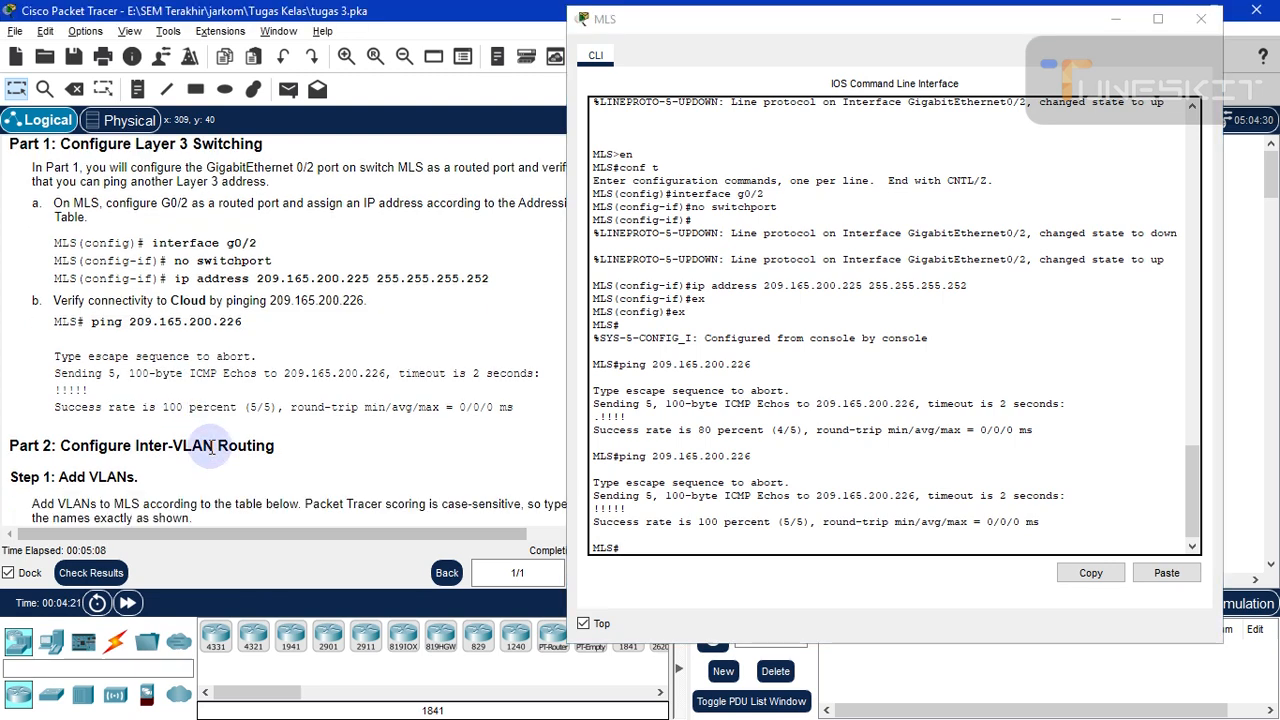
scroll(211, 448, "down", 5)
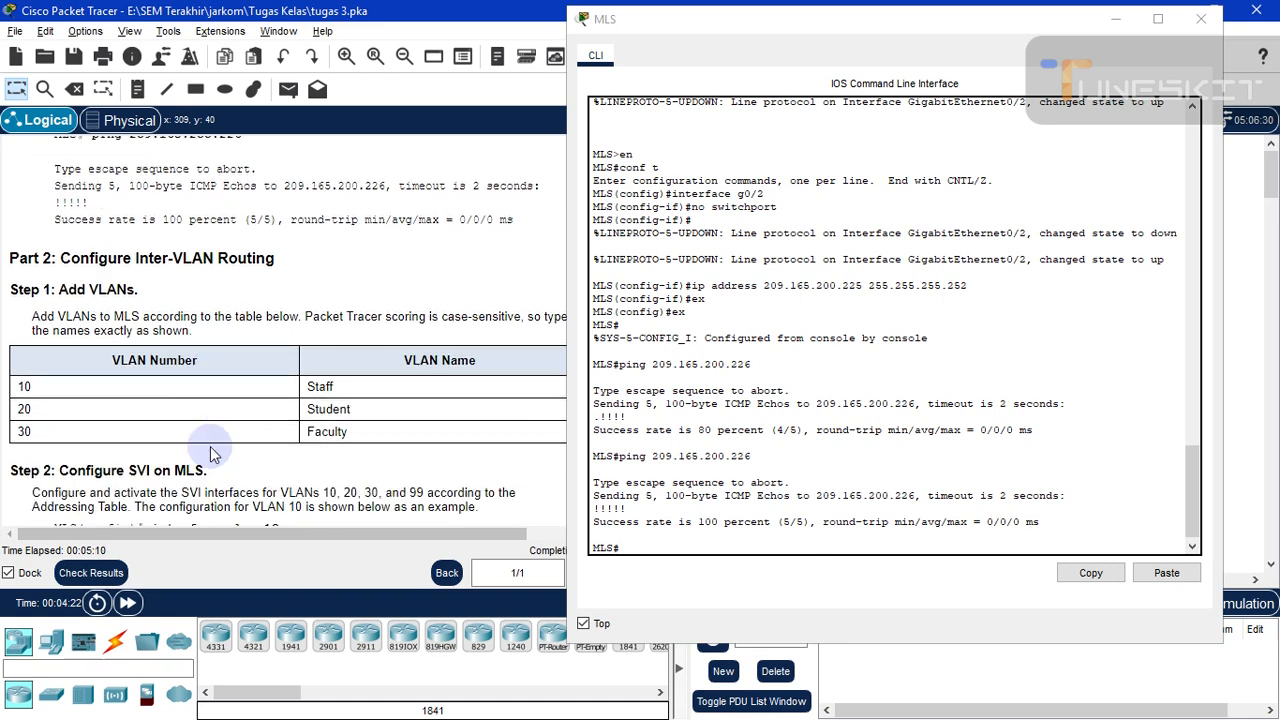
scroll(210, 453, "down", 2)
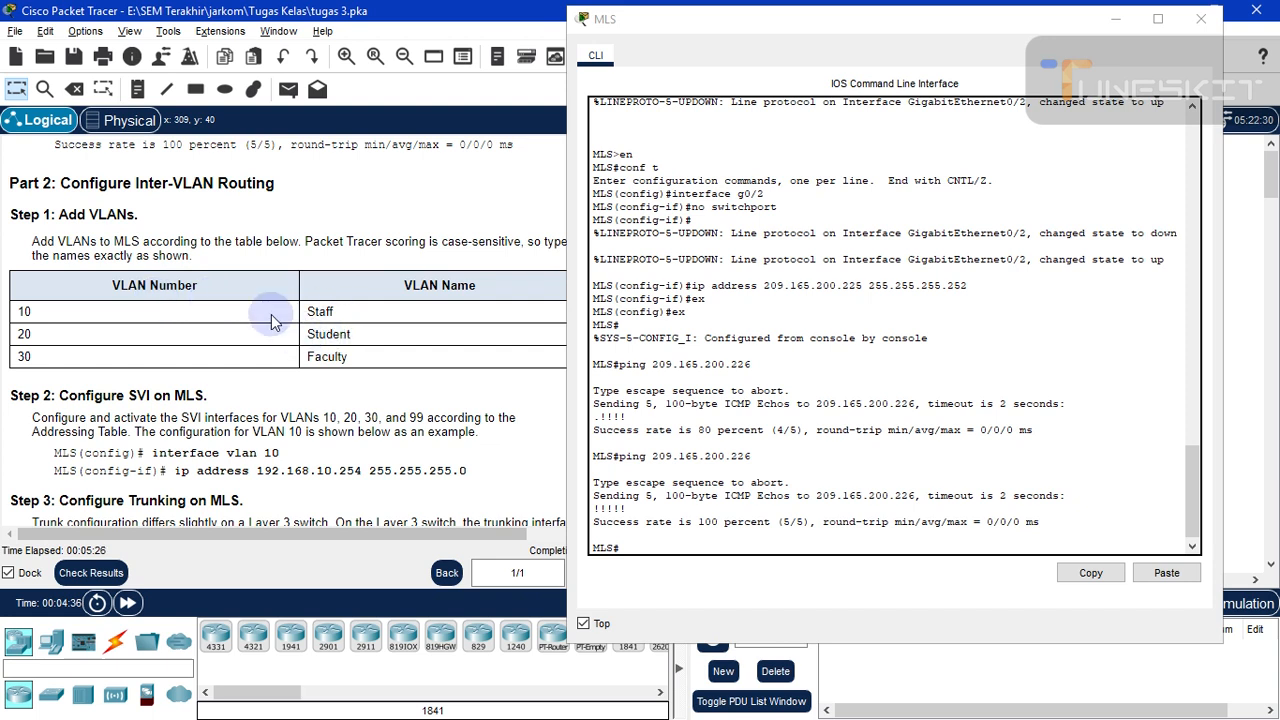
left_click(651, 548)
type("con")
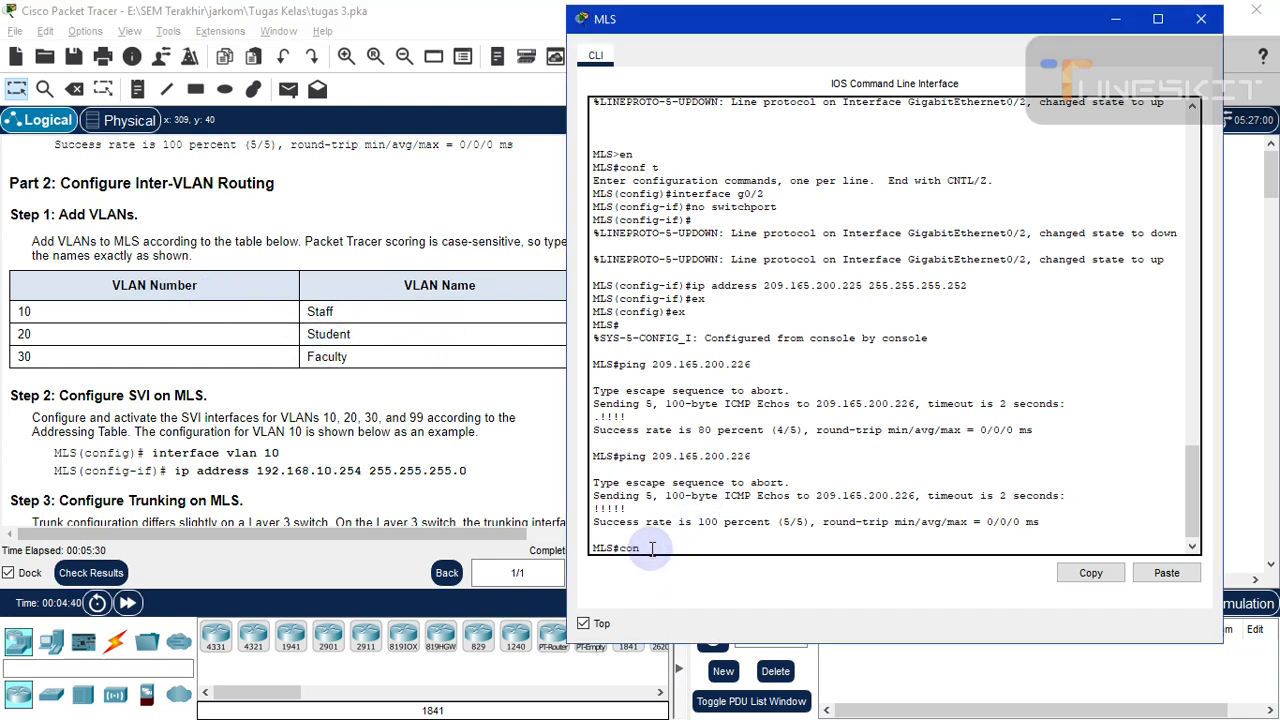
type("f t")
key("Return")
type("v")
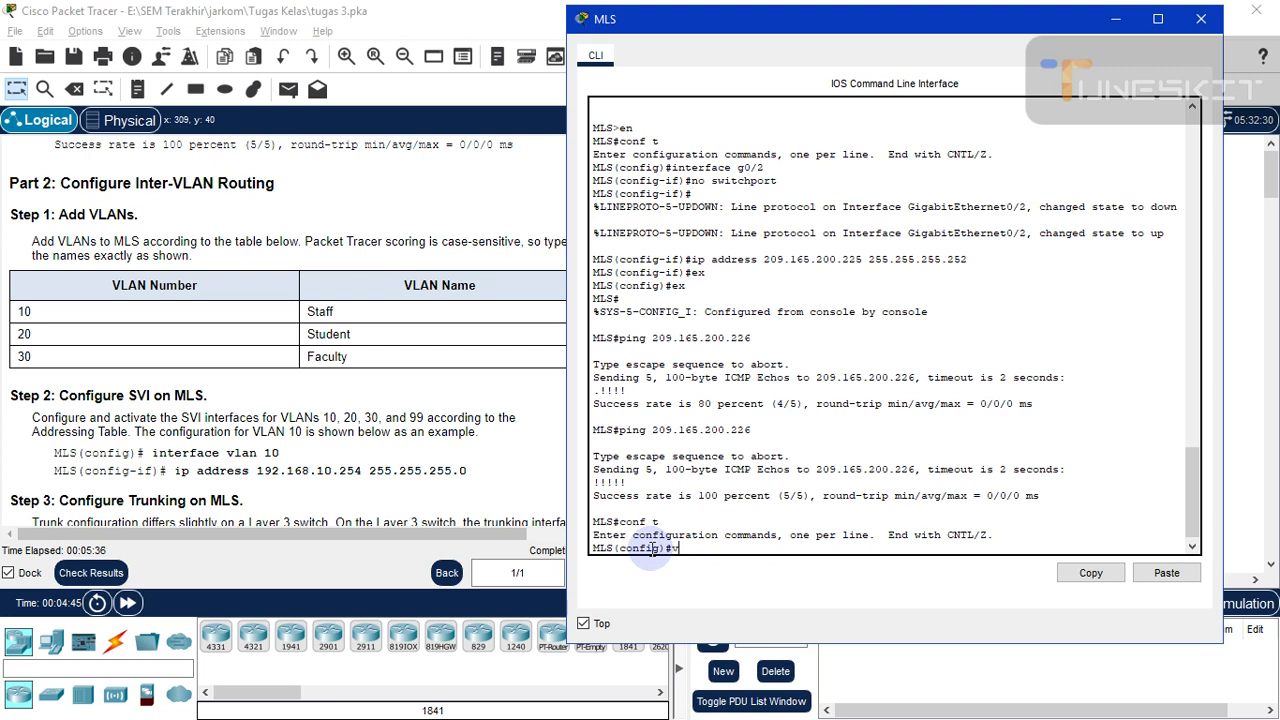
type("lan 10")
key("Return")
type("na")
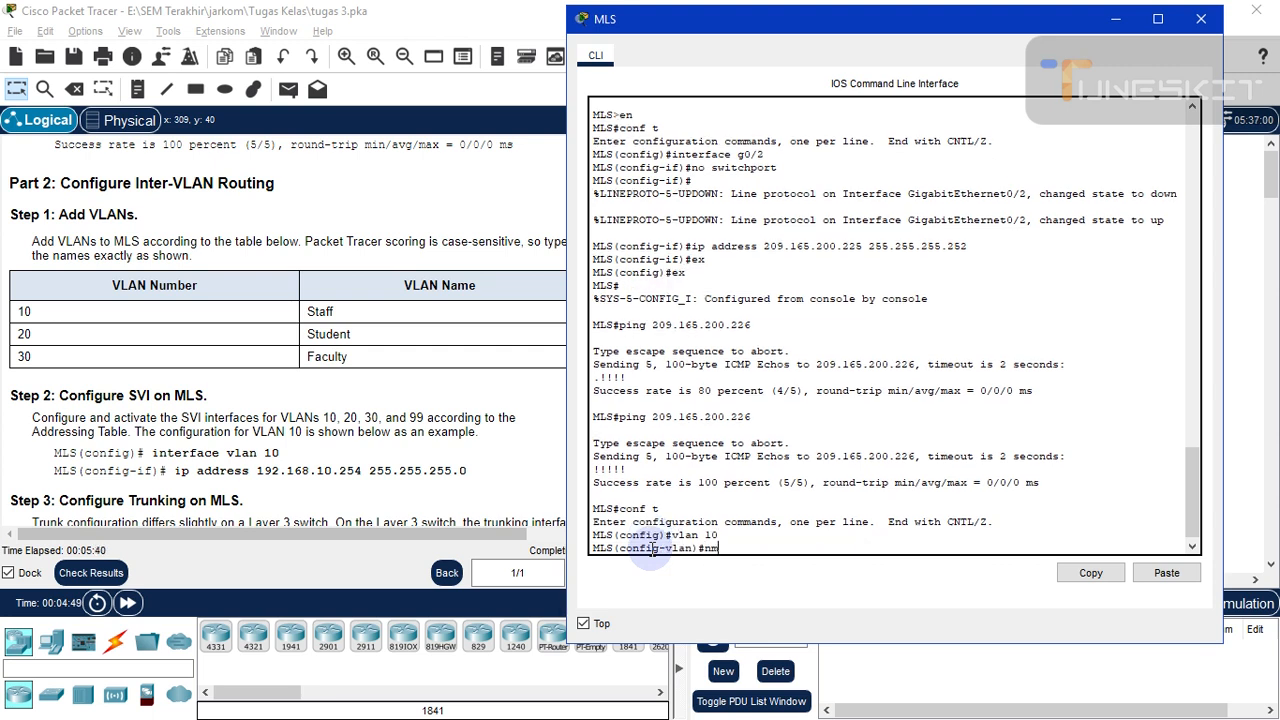
type("me Staff")
key("Return")
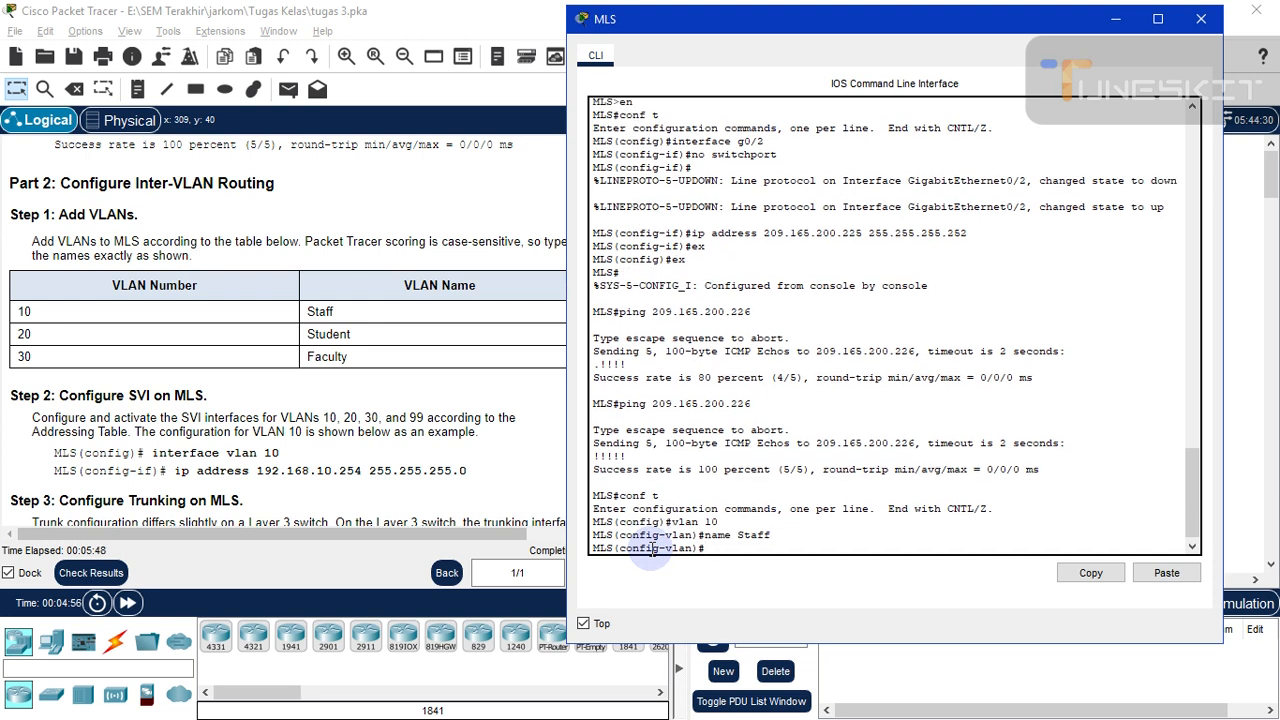
Create VLAN 20 on MLS and name it Student.
key("Up")
key("Up")
key("BackSpace")
key("BackSpace")
type("20")
key("Return")
key("Up")
key("Up")
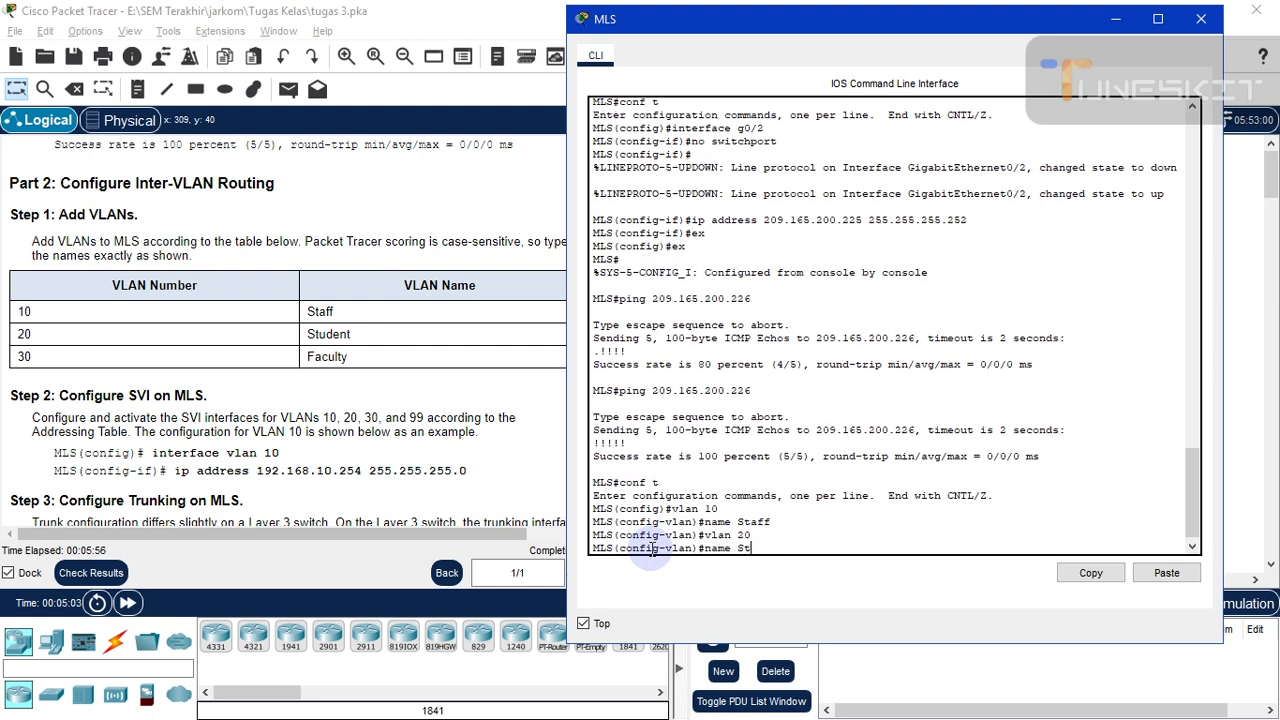
type("udent")
key("Return")
Create VLAN 30 on MLS and name it Faculty.
key("Up")
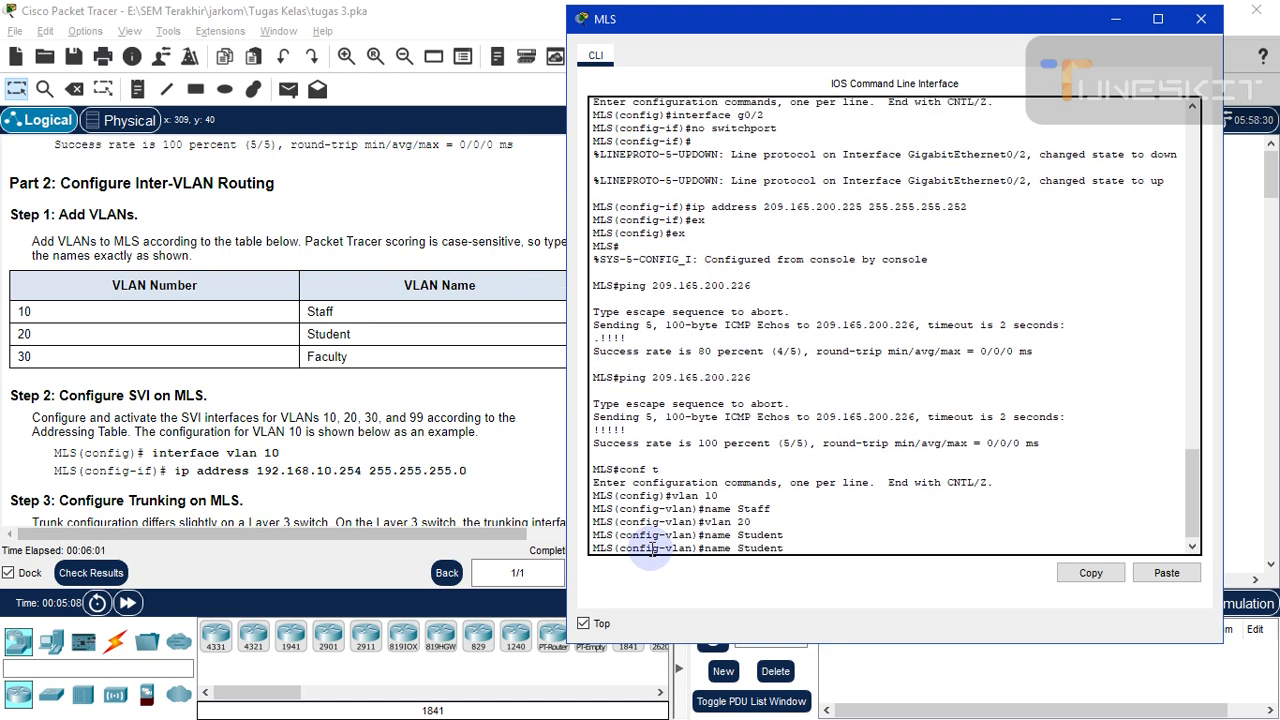
key("Up")
key("BackSpace")
type("30")
key("Return")
key("Up")
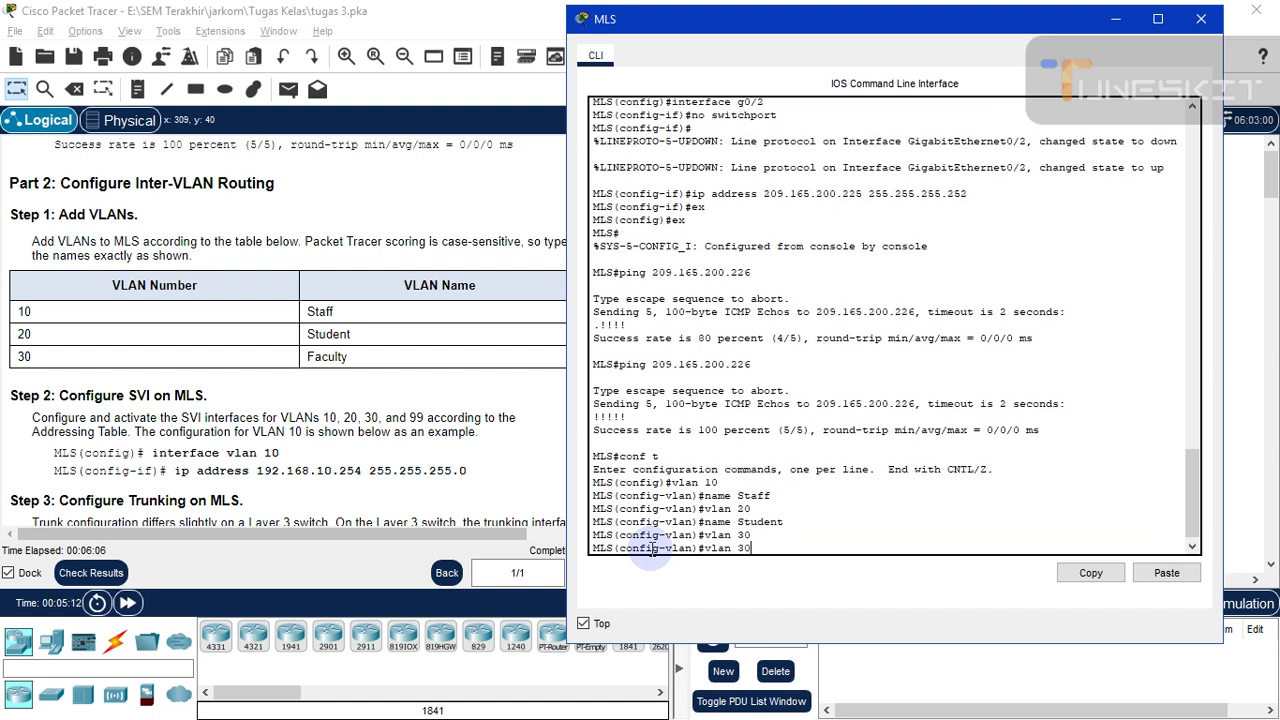
key("Up")
key("BackSpace")
key("BackSpace")
key("BackSpace")
key("BackSpace")
key("BackSpace")
key("BackSpace")
key("BackSpace")
type("Faculty")
key("Return")
Exit VLAN and global configuration modes on MLS to return to privileged EXEC mode.
type("e")
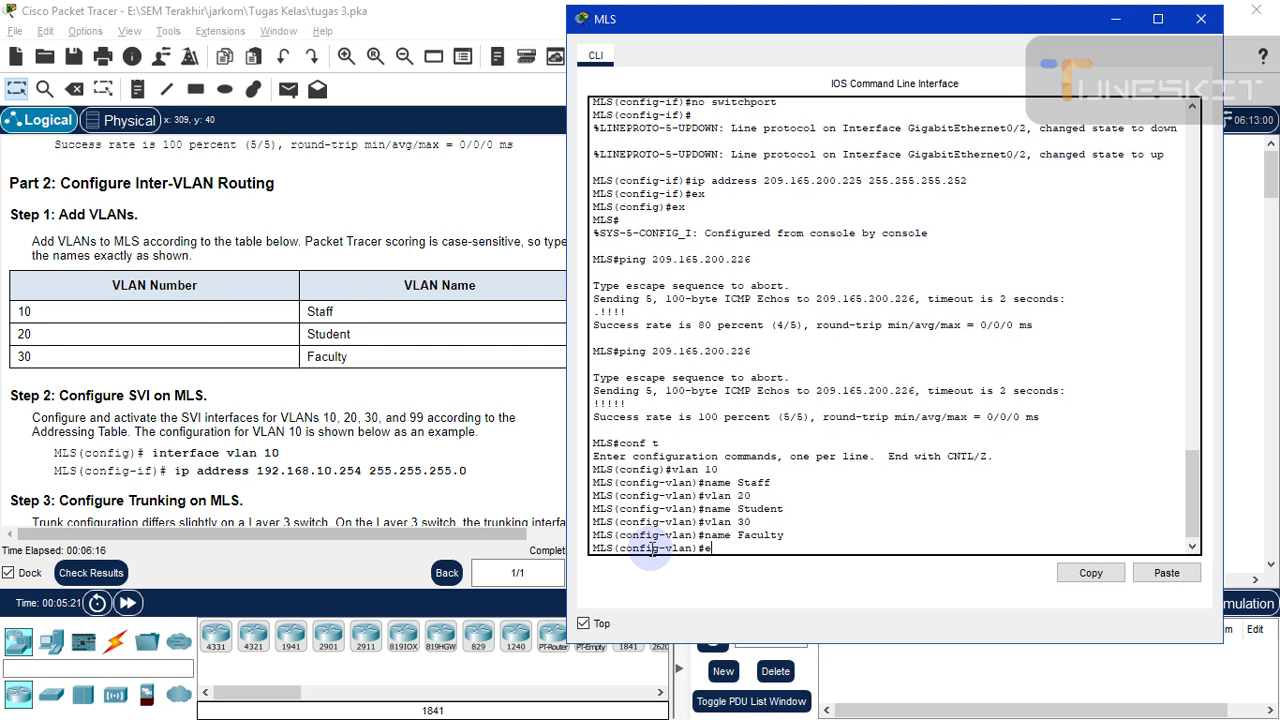
type("x")
key("Return")
type("ex")
key("Return")
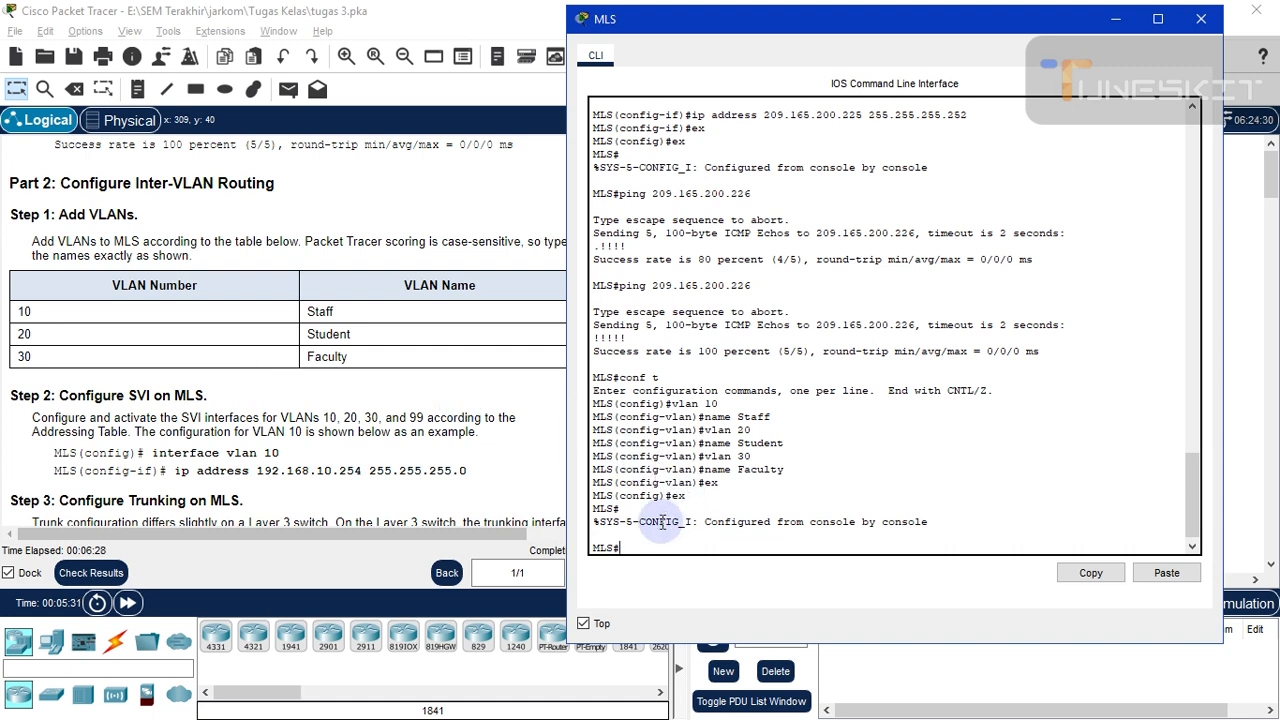
Run show vlan on MLS and page through the complete output to check the configured VLANs.
type("show vlan")
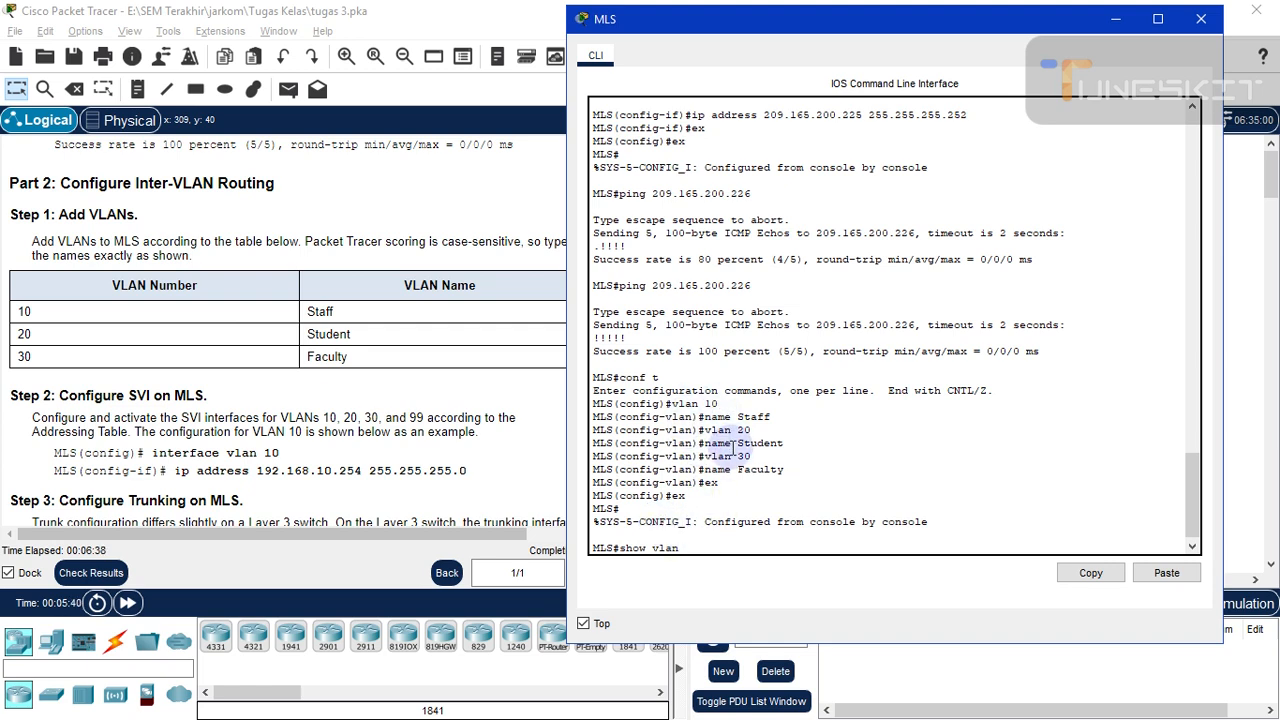
key("Return")
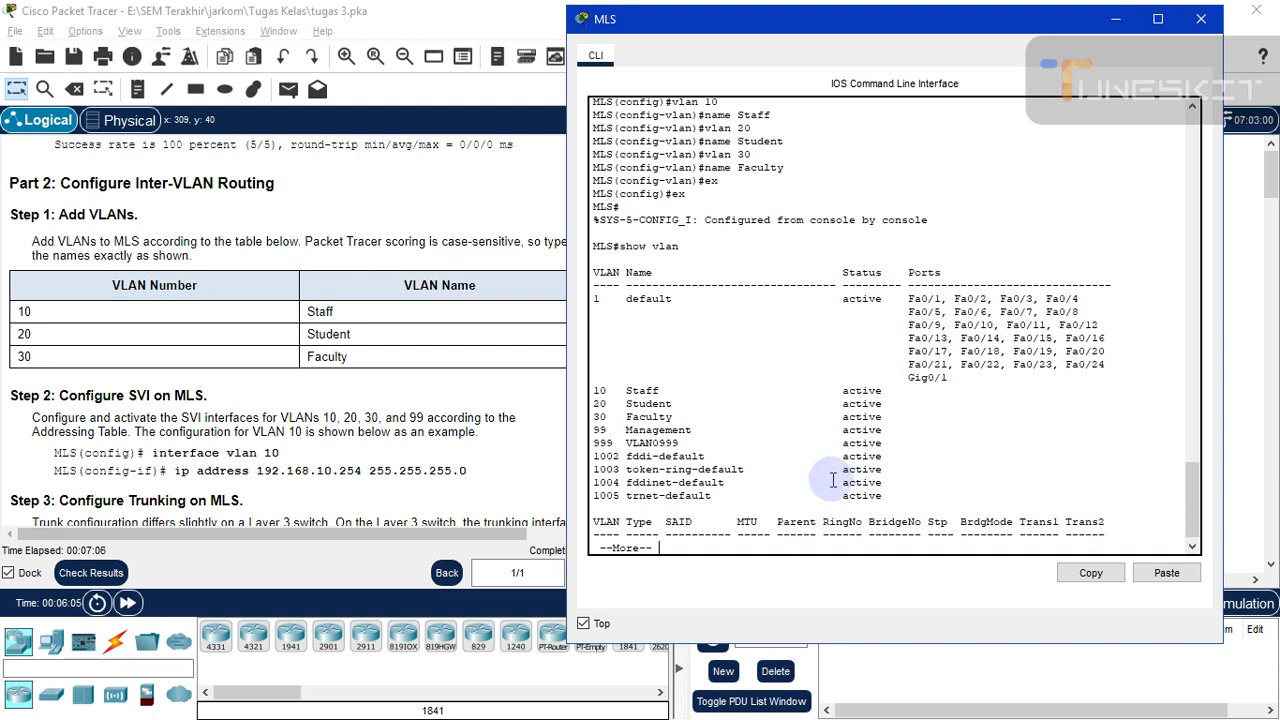
key("space")
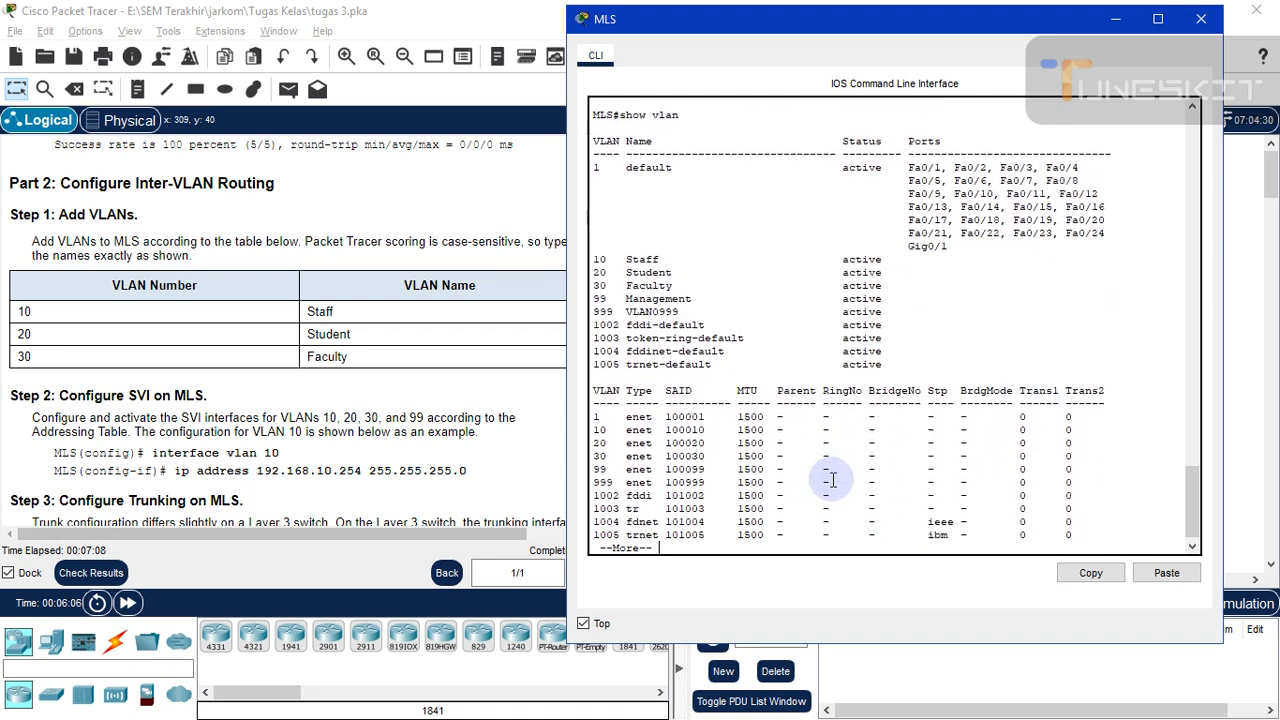
key("Return")
key("Return")
key("Return")
key("Return")
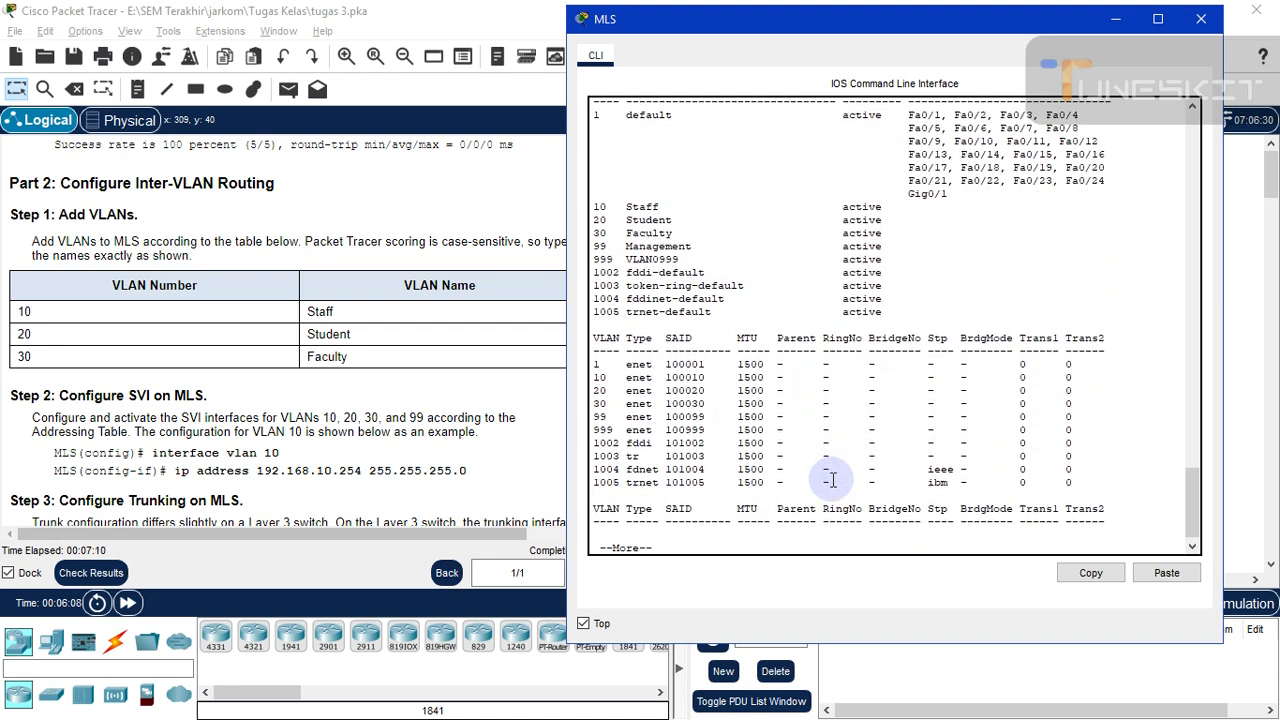
key("Return")
key("Return")
key("space")
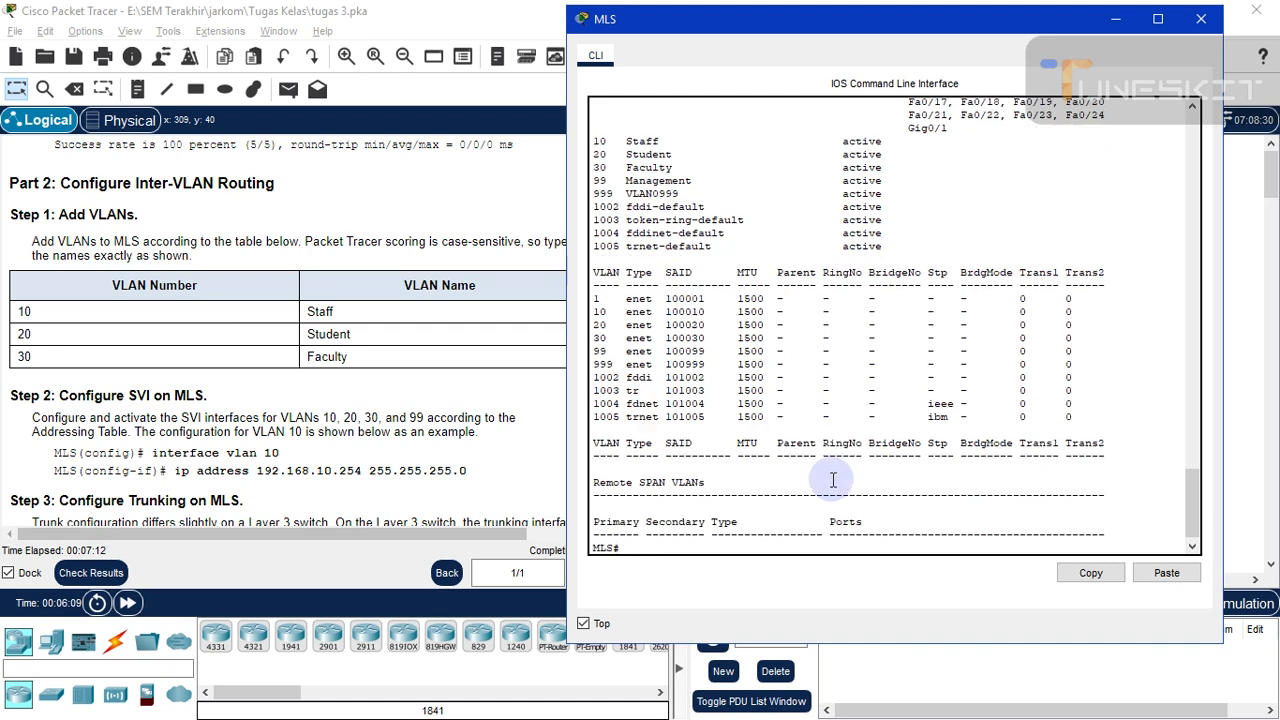
key("Return")
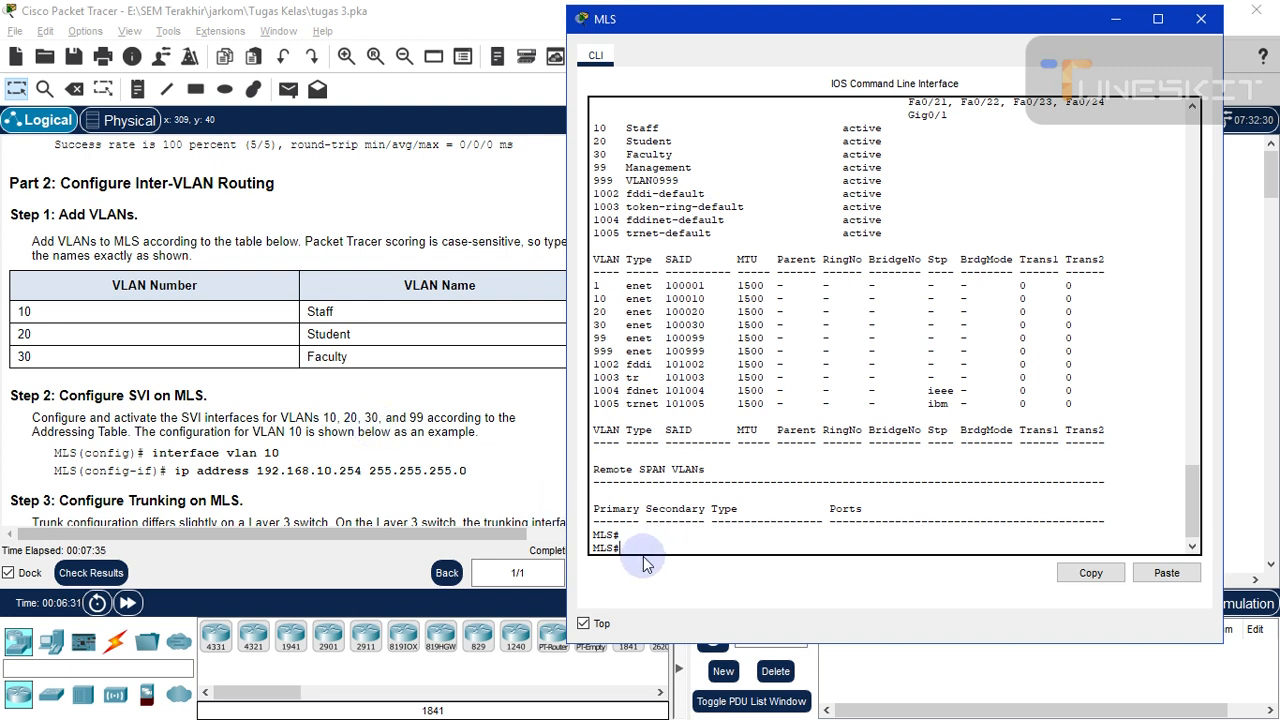
Enter global configuration mode on MLS and create the SVI with interface vlan 10.
type("conf t")
key("Return")
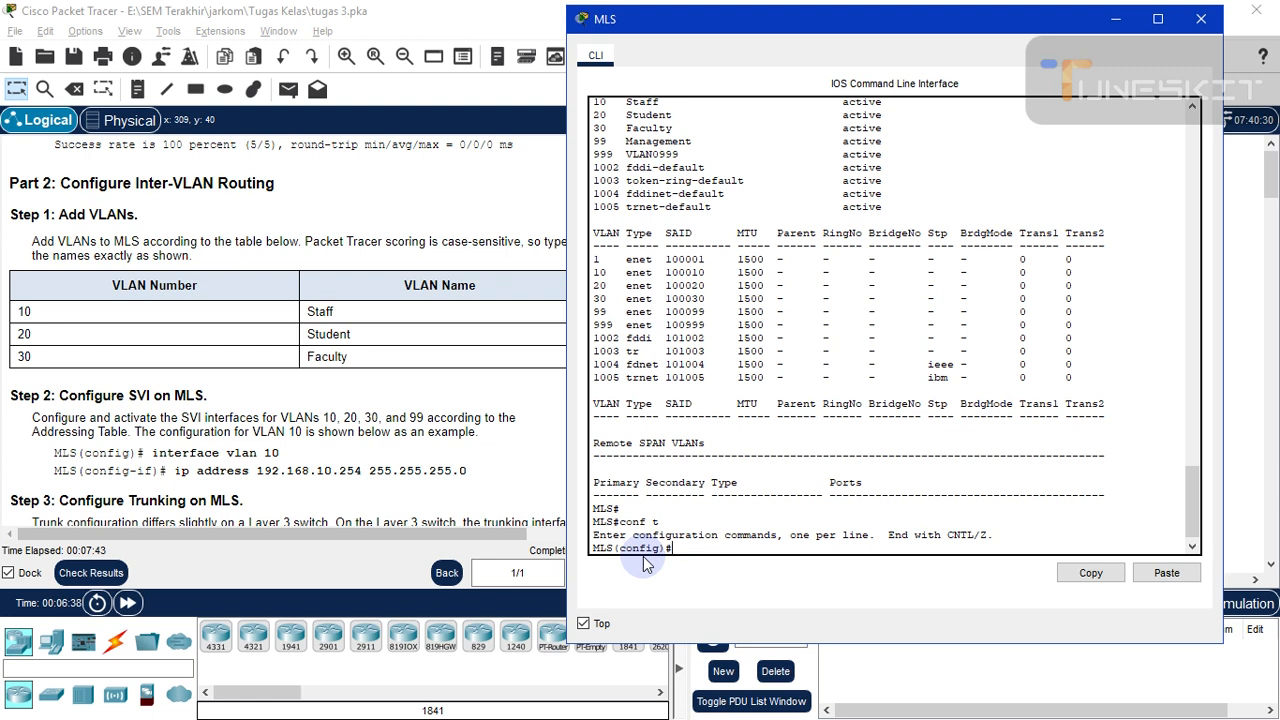
type("interface vlan 10")
key("Return")
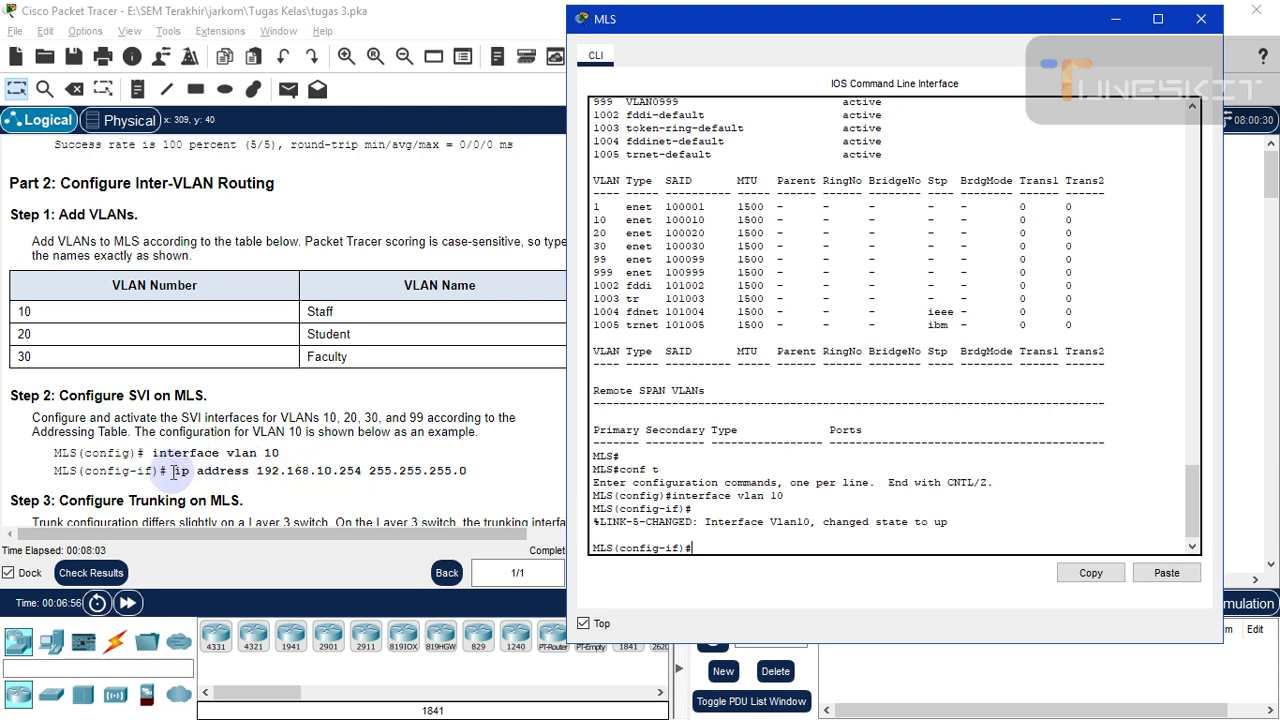
Assign IP address 192.168.10.254 with mask 255.255.255.0 to the VLAN 10 interface using the instructions' command, and exit interface configuration mode.
left_click_drag(177, 471, 466, 470)
right_click(429, 472)
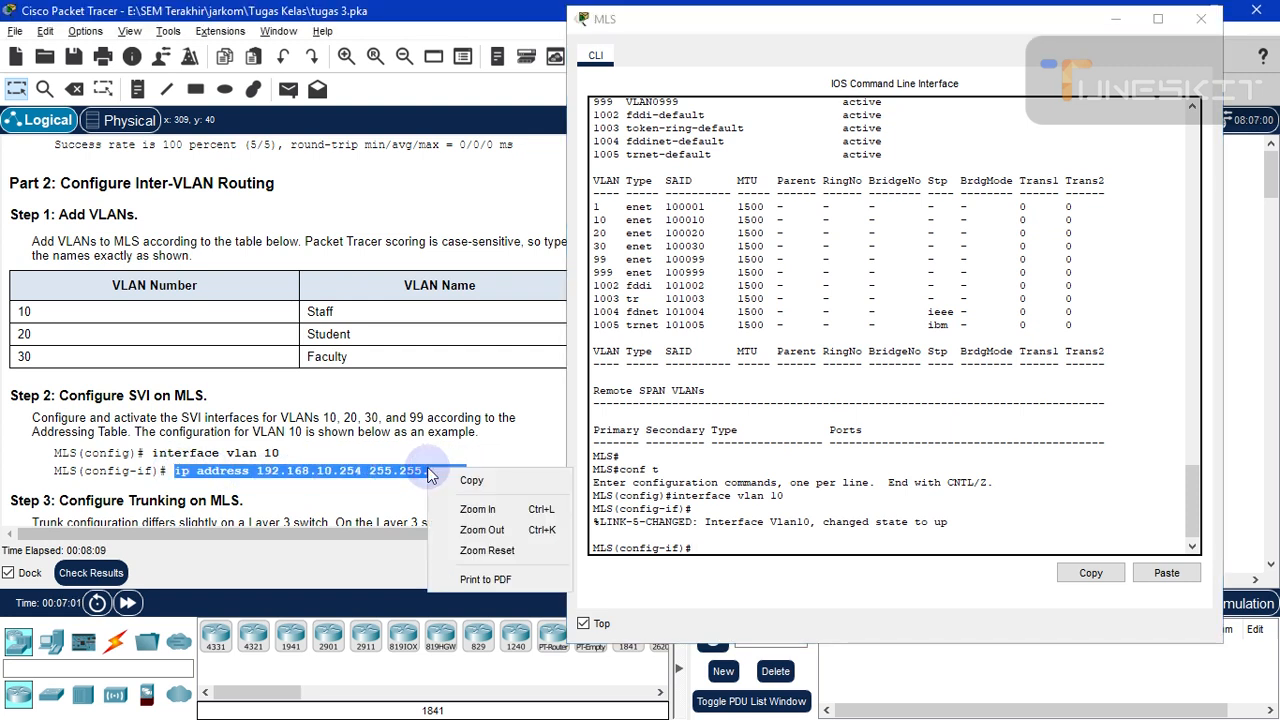
left_click(468, 481)
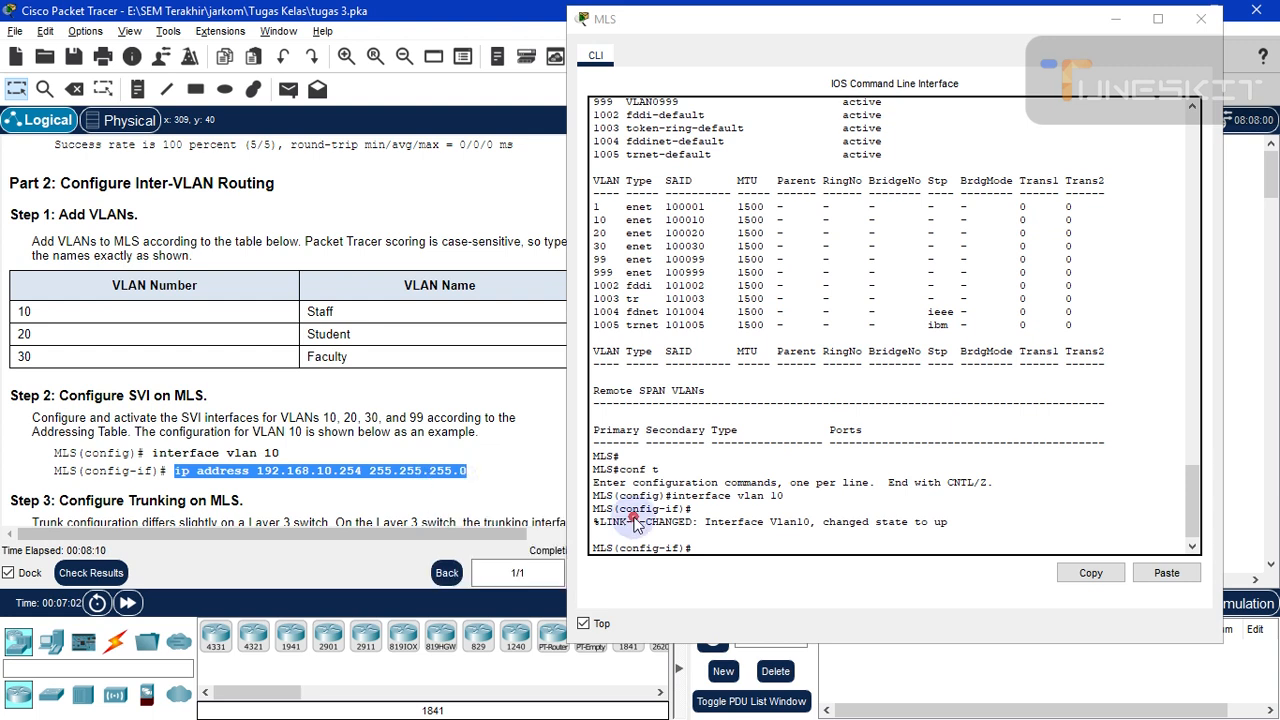
left_click(703, 546)
left_click(1145, 577)
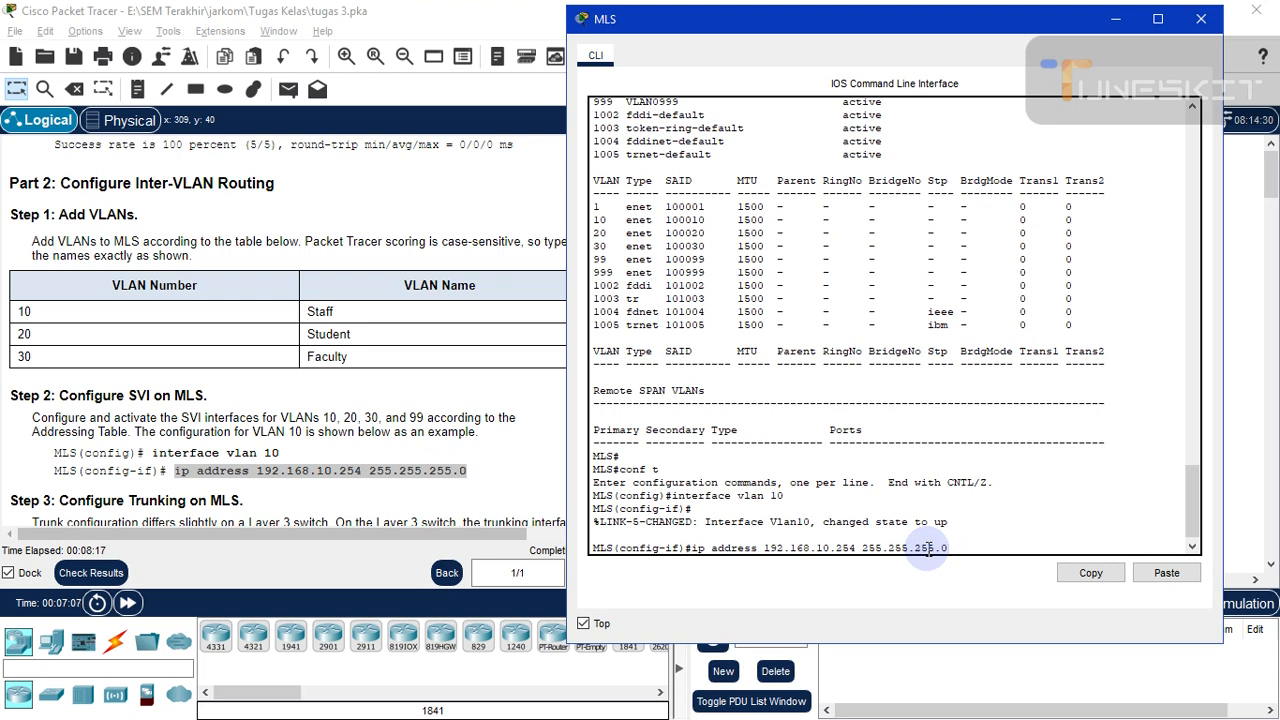
key("Return")
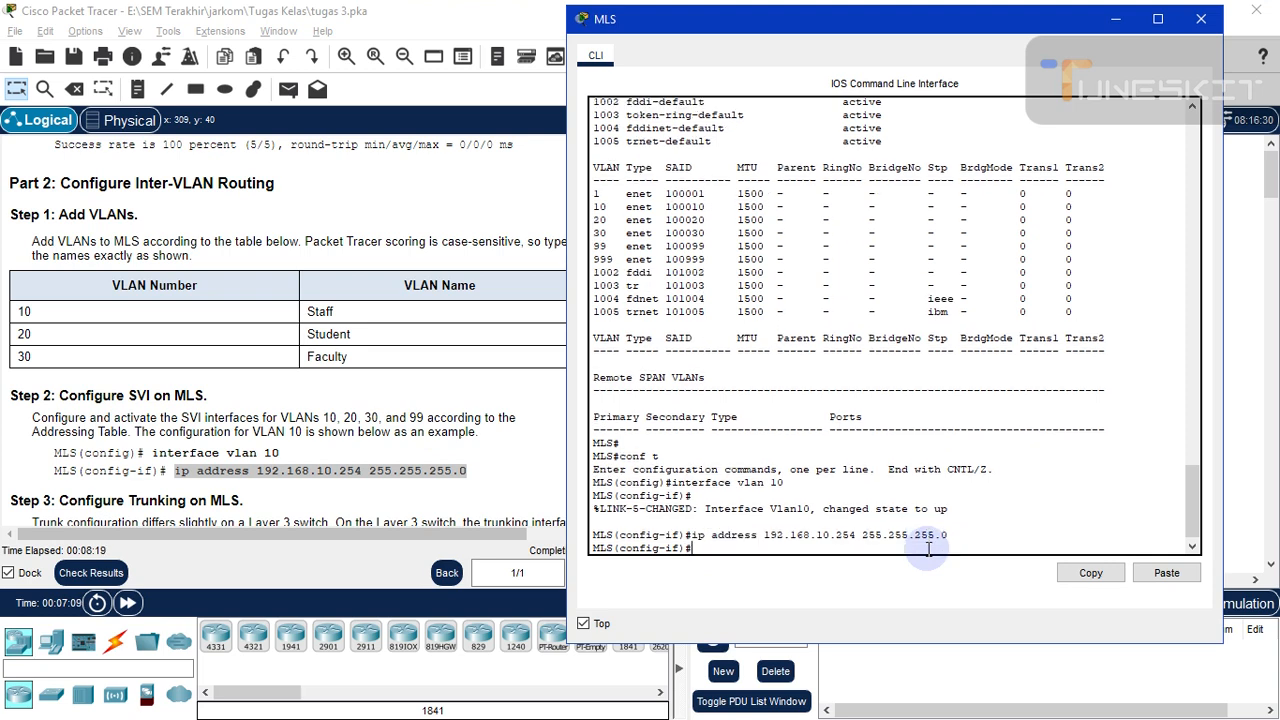
type("ex")
key("Return")
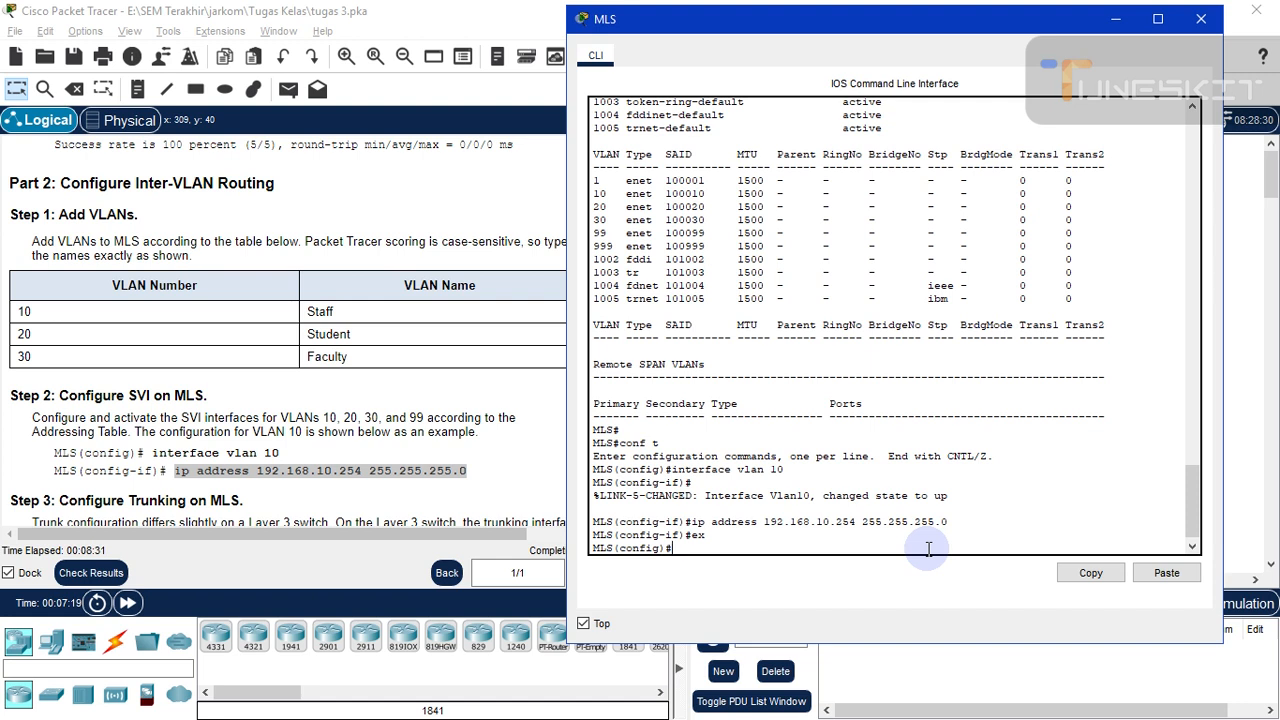
Create the VLAN 20 SVI on MLS with interface vlan 20.
type("ex")
key("Up")
key("Up")
key("Up")
key("Up")
key("BackSpace")
key("BackSpace")
type("20")
key("Return")
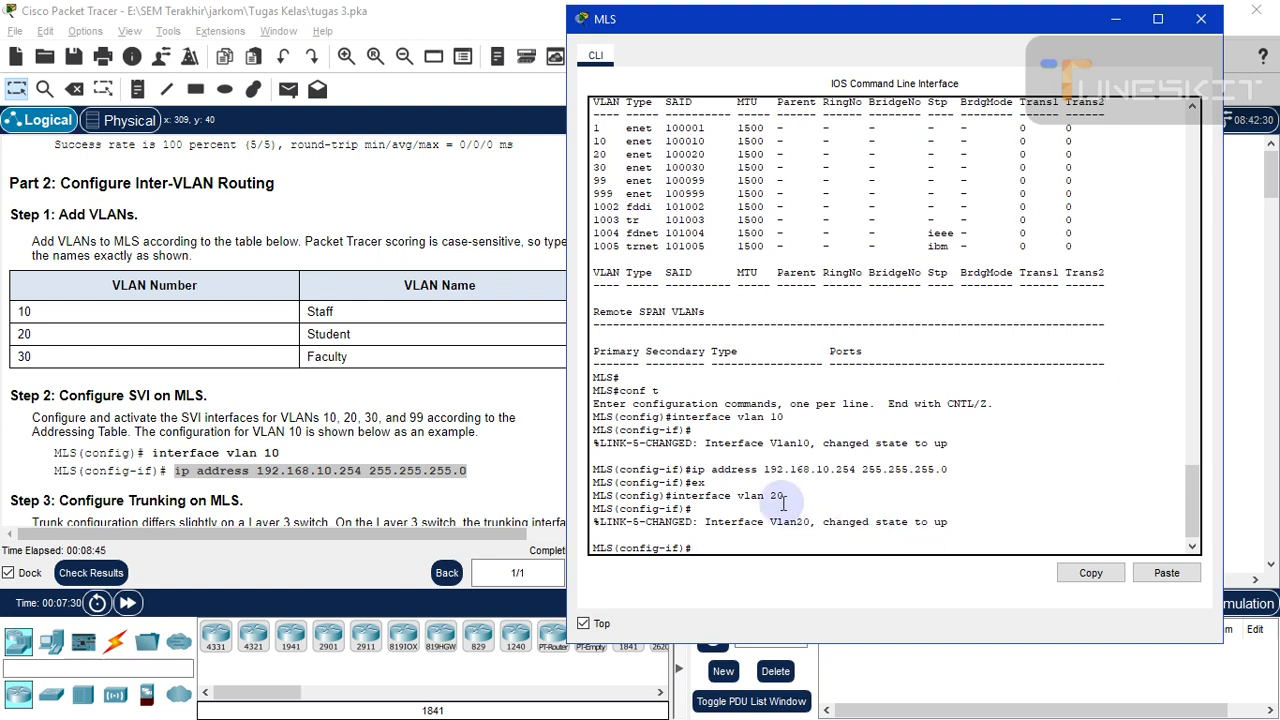
Assign IP address 192.168.20.254 with mask 255.255.255.0 to the VLAN 20 interface, following the Addressing Table and reusing the previous address command.
key("Up")
key("Up")
key("Up")
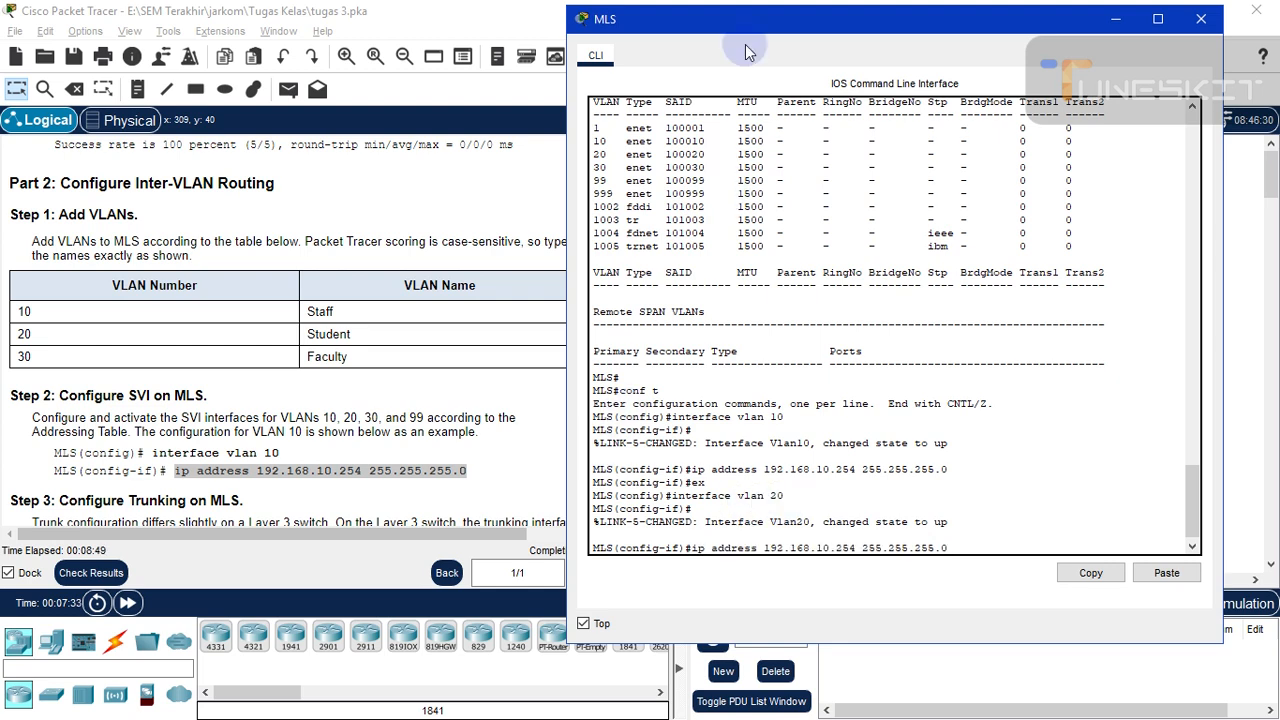
left_click_drag(750, 20, 790, 20)
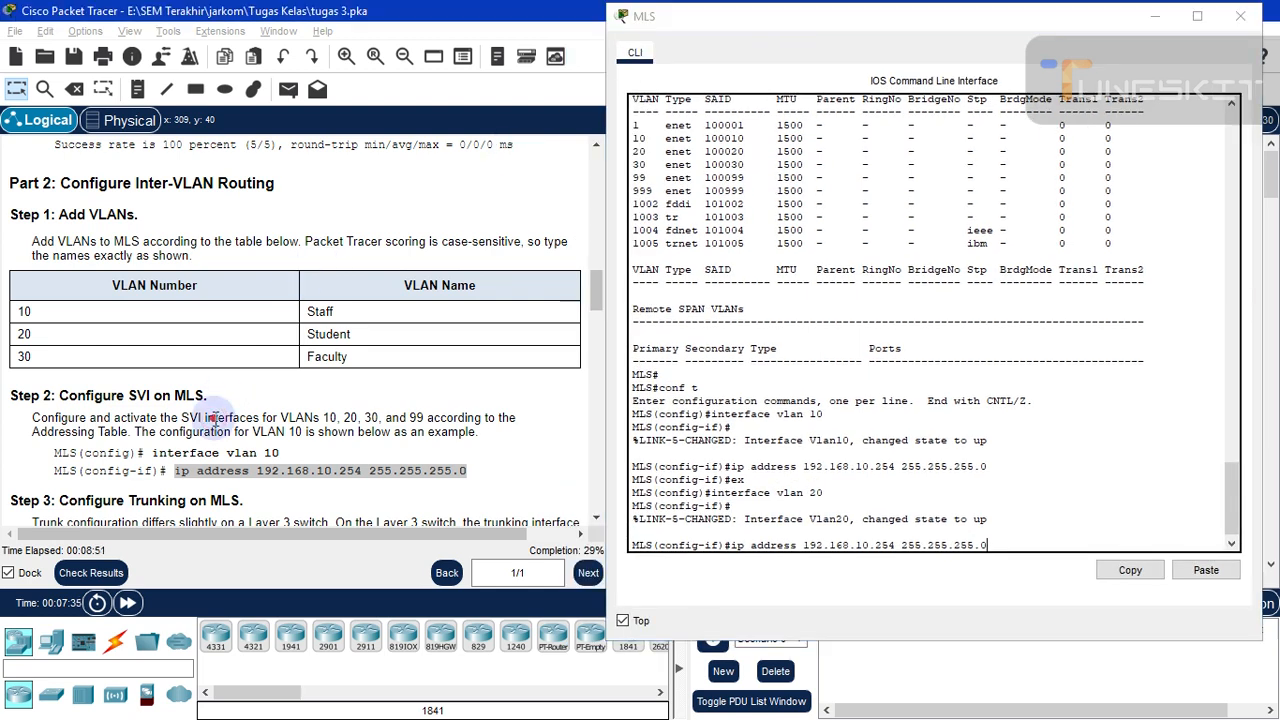
scroll(215, 425, "up", 3)
scroll(215, 425, "up", 5)
scroll(215, 425, "down", 10)
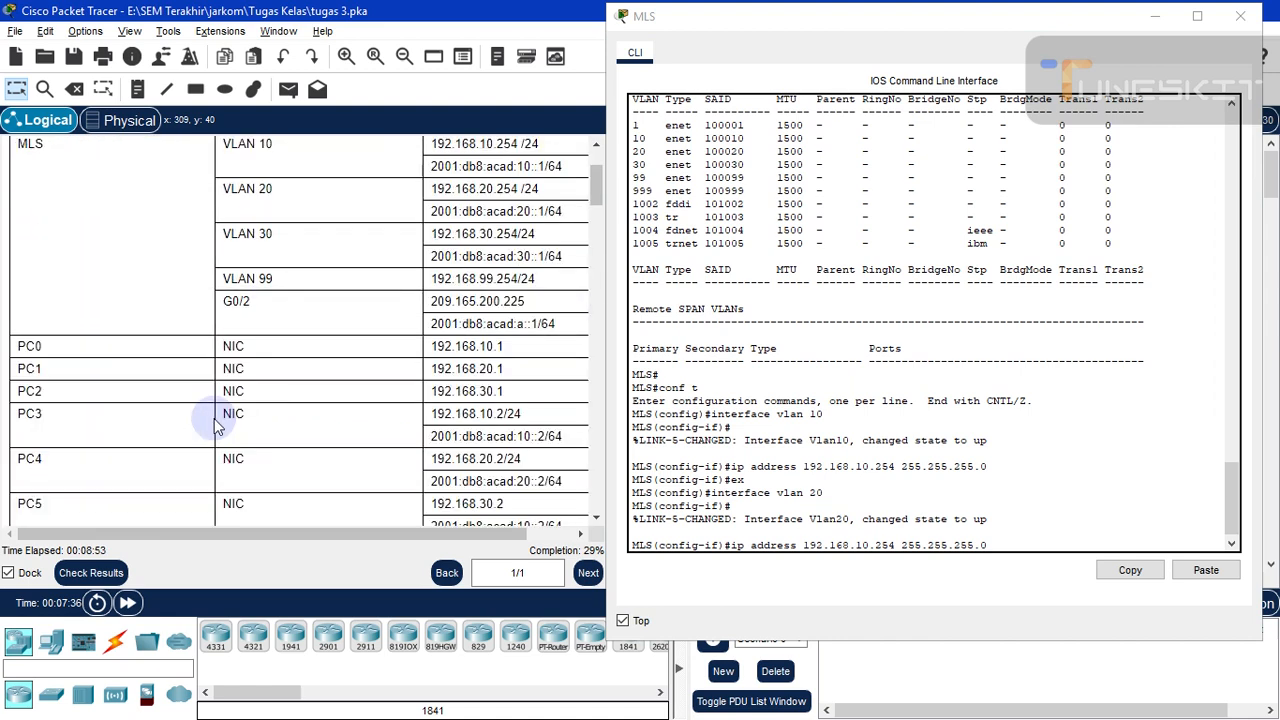
scroll(215, 425, "up", 1)
scroll(215, 425, "down", 1)
scroll(215, 425, "down", 1)
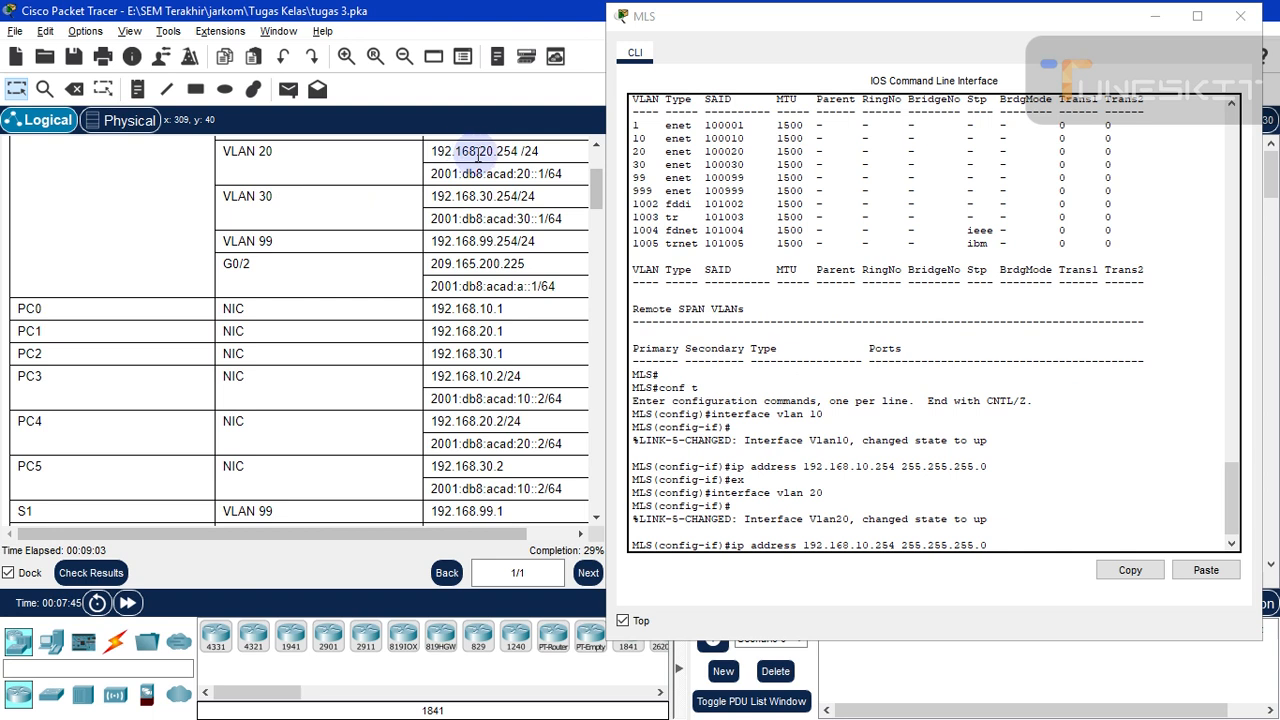
left_click(864, 546)
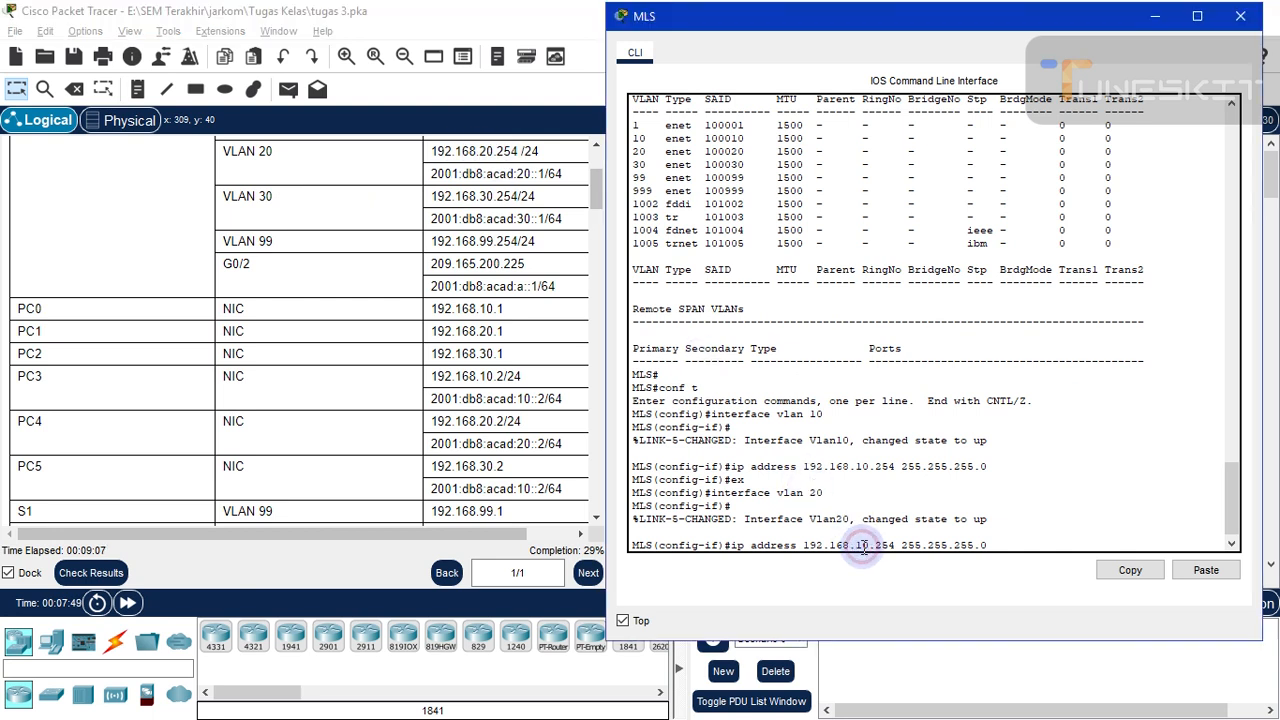
key("BackSpace")
type("2")
key("BackSpace")
type("0")
key("Left")
key("Left")
key("Left")
key("Left")
key("Left")
key("Left")
key("Left")
key("Left")
key("Left")
key("Left")
key("Left")
key("Delete")
type("2")
key("Right")
key("Right")
key("Right")
key("Right")
key("Right")
key("Right")
key("Right")
key("Right")
key("Right")
key("Right")
key("Right")
key("Return")
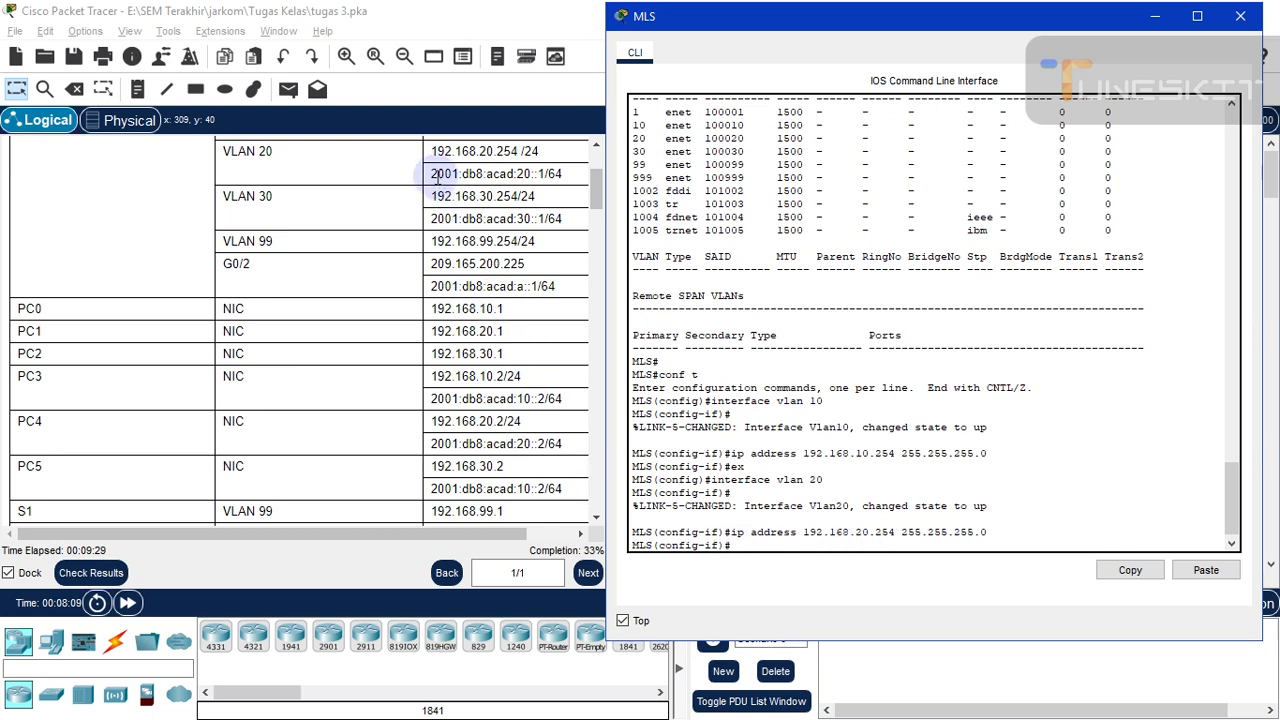
Assign IPv6 address 2001:db8:acad:20::1/64 from the Addressing Table to the VLAN 20 interface, and exit interface configuration mode.
left_click_drag(437, 175, 567, 180)
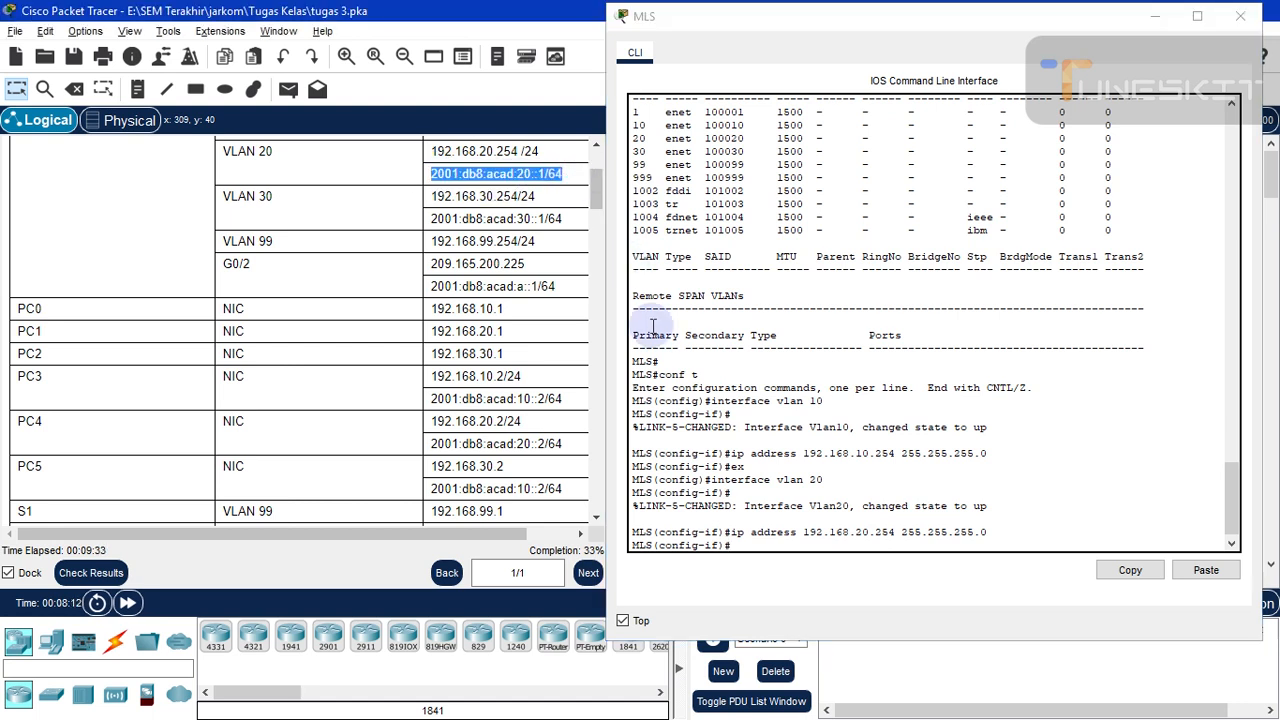
left_click(741, 546)
type("ip")
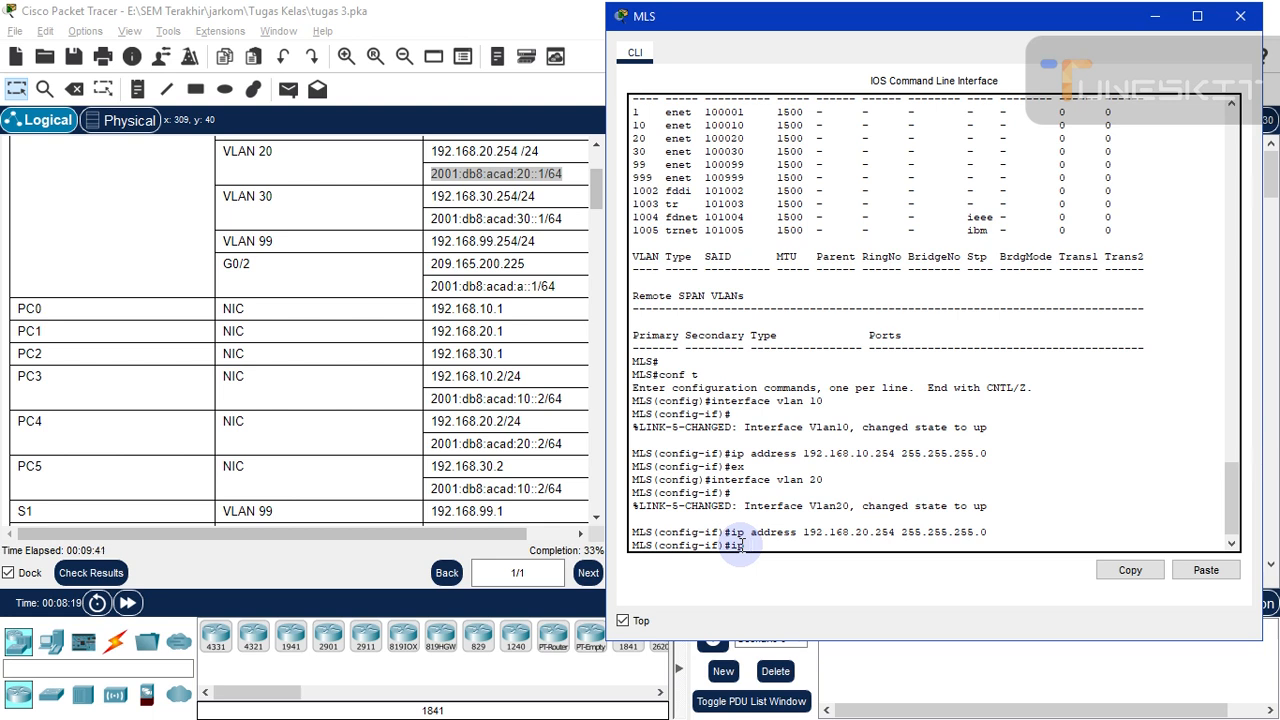
type("v6 a")
type("ddr")
key("BackSpace")
type("dress")
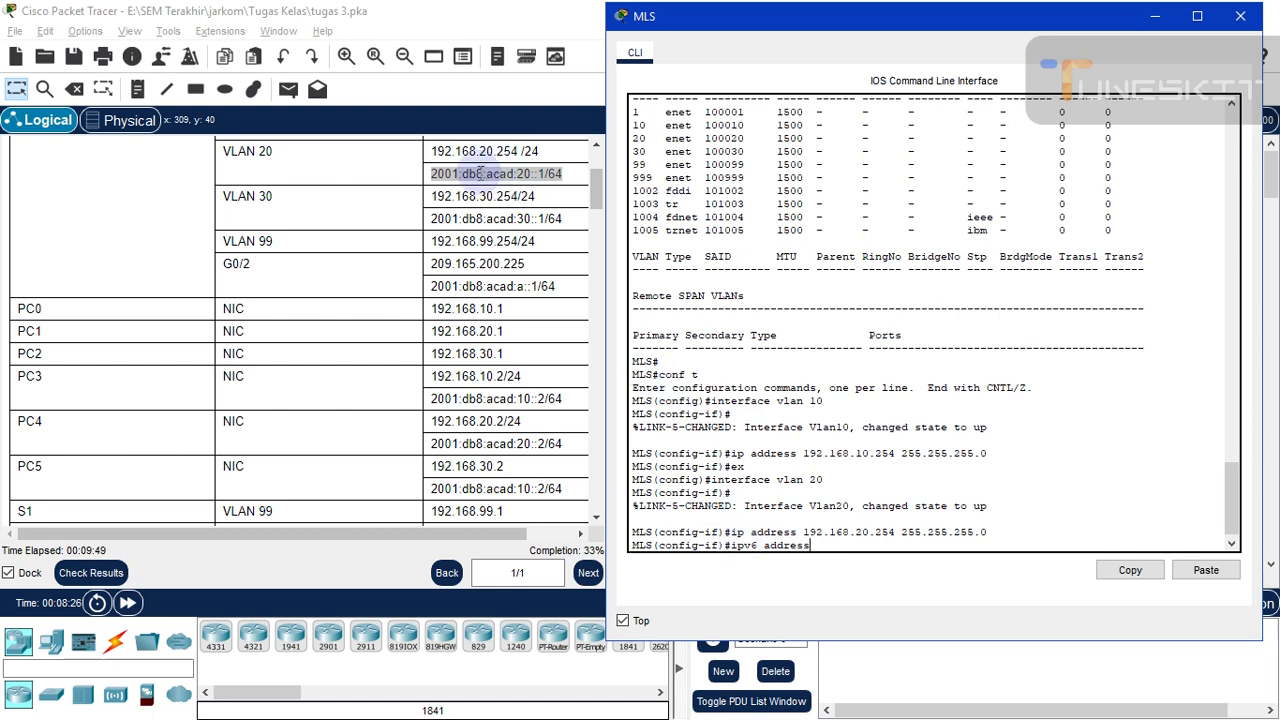
left_click(480, 173)
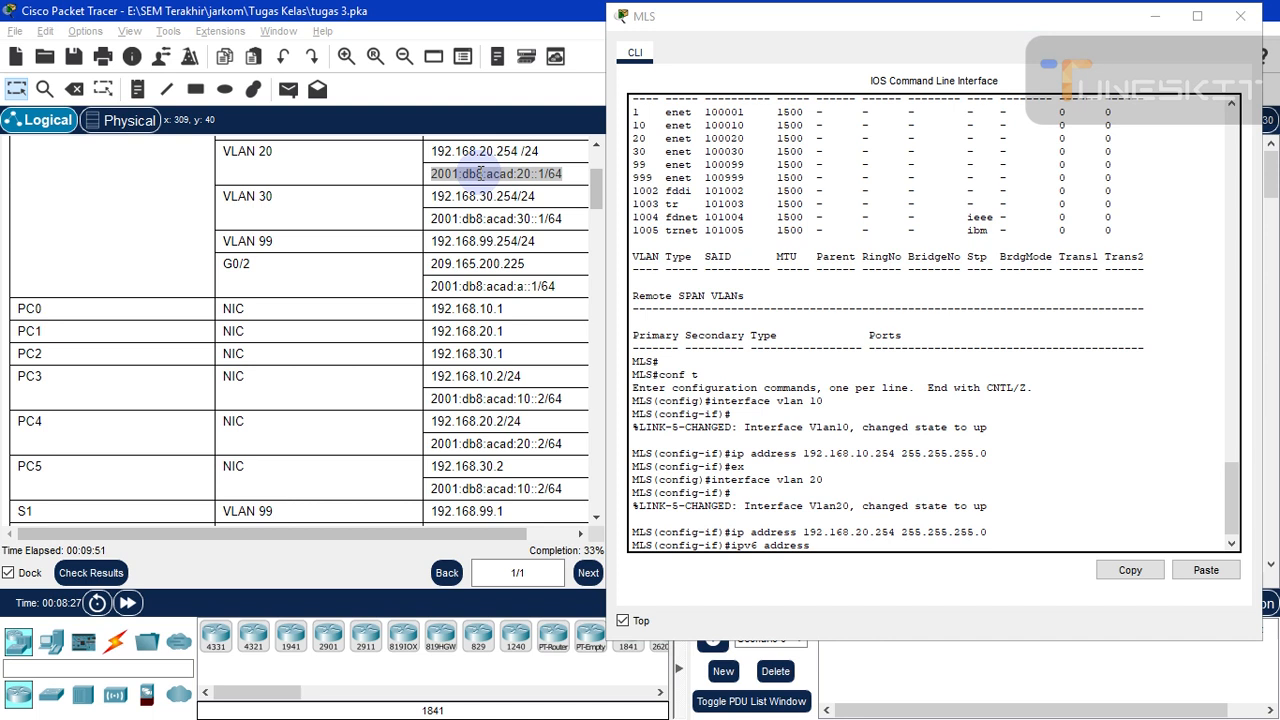
right_click(480, 173)
left_click(508, 188)
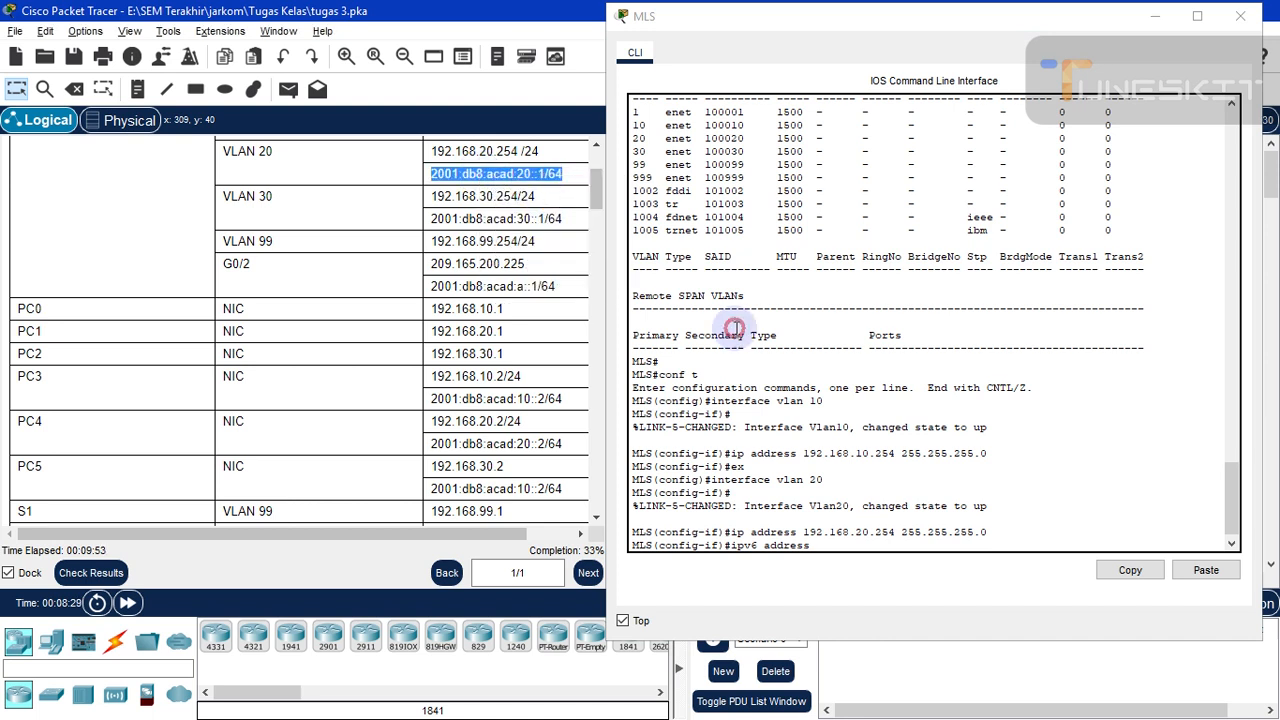
left_click(828, 548)
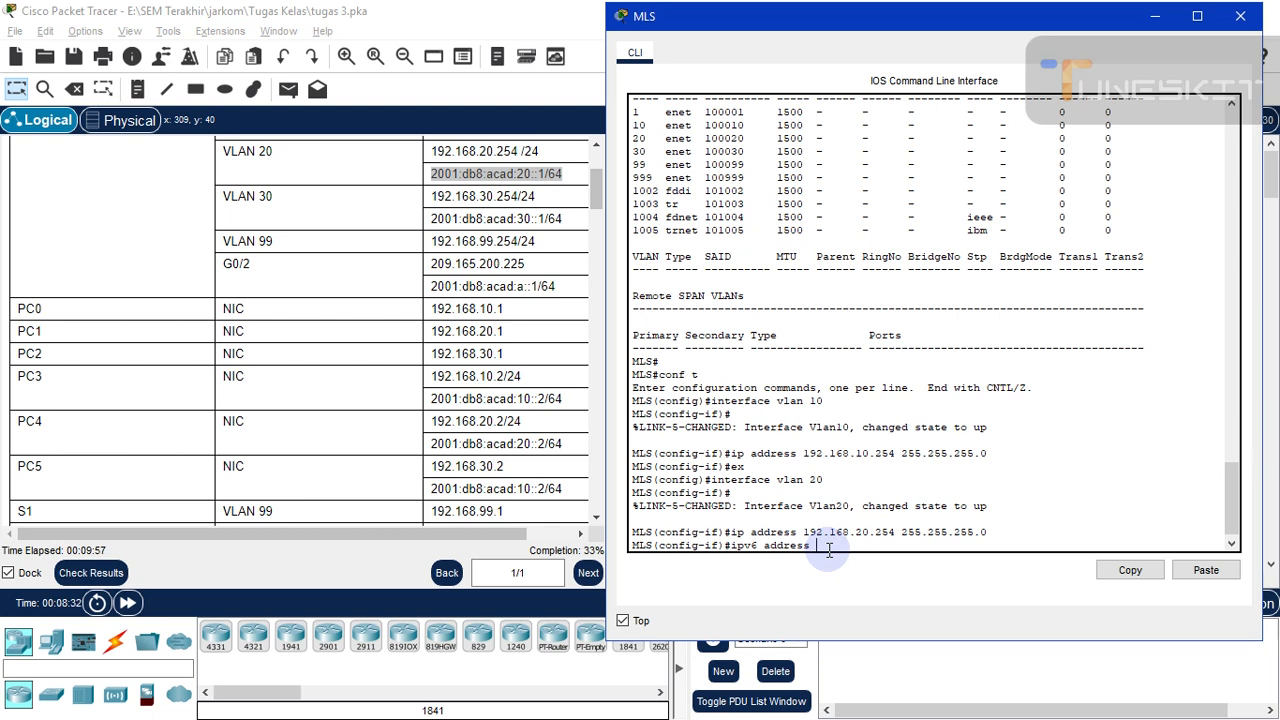
left_click(1190, 571)
left_click(1190, 571)
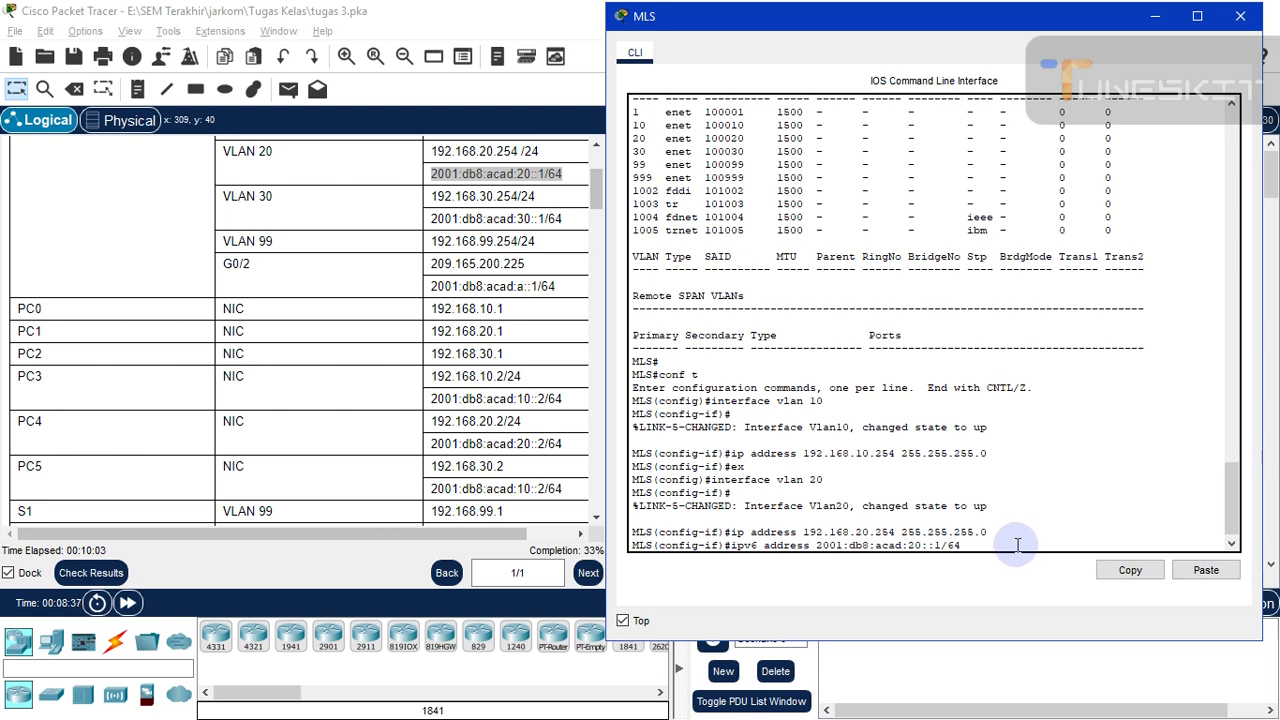
key("Return")
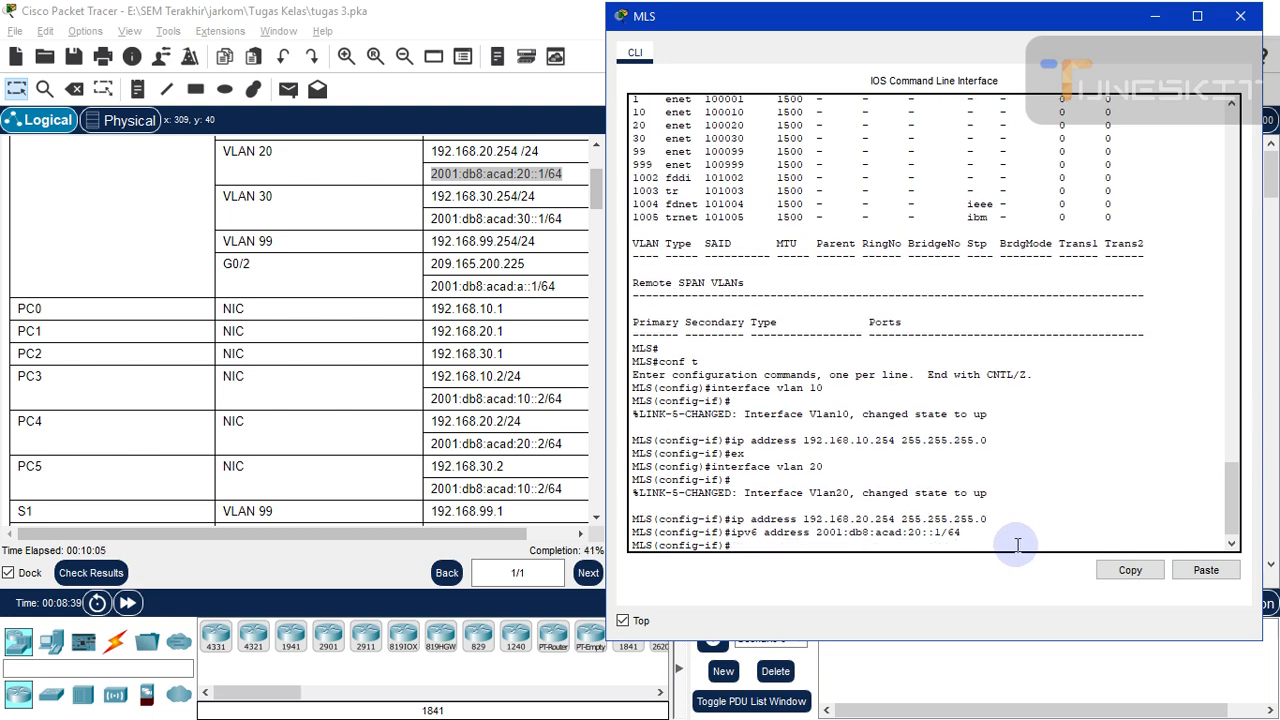
type("ex")
key("Return")
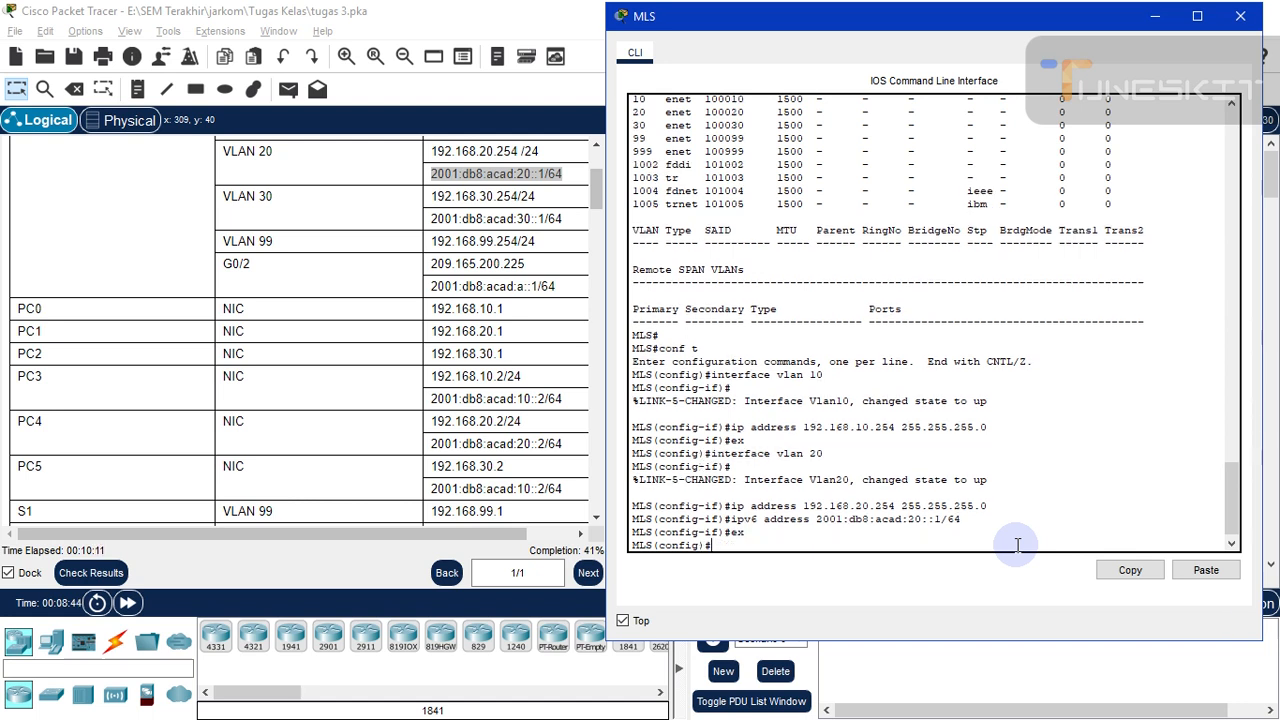
Create the VLAN 30 SVI on MLS with interface vlan 30, reusing the earlier interface command.
key("Up")
key("Up")
key("Up")
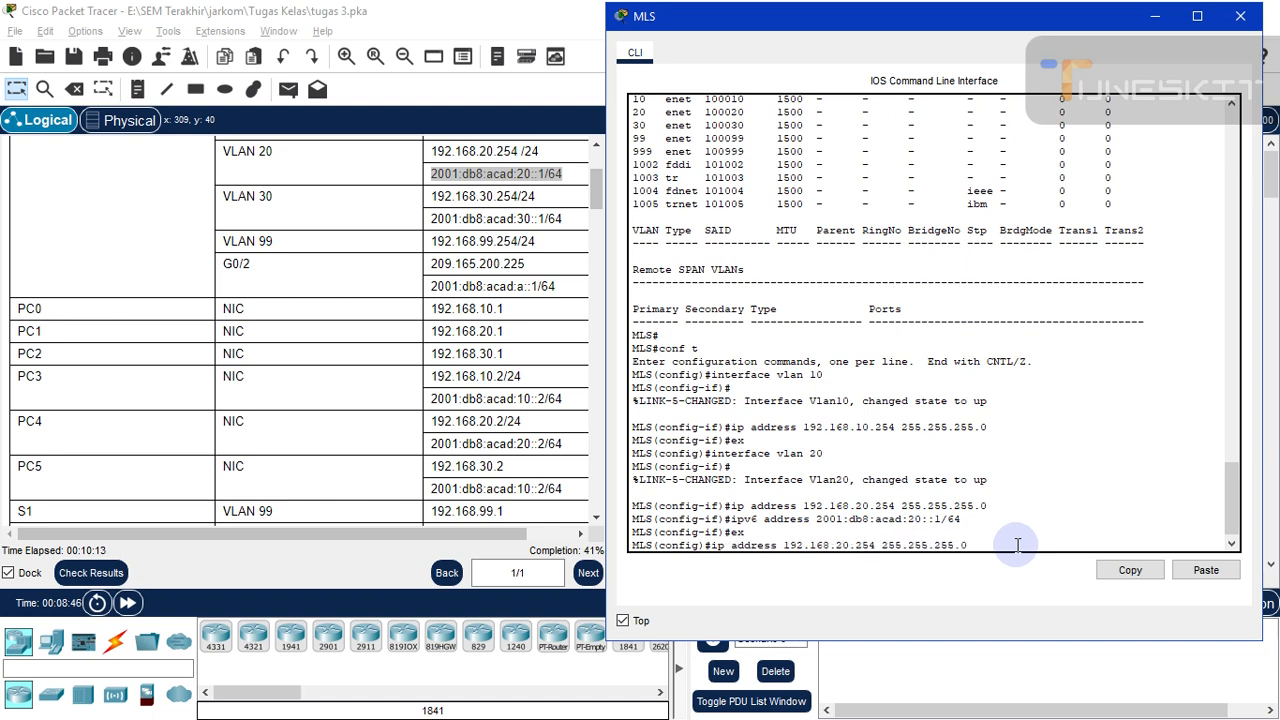
key("Up")
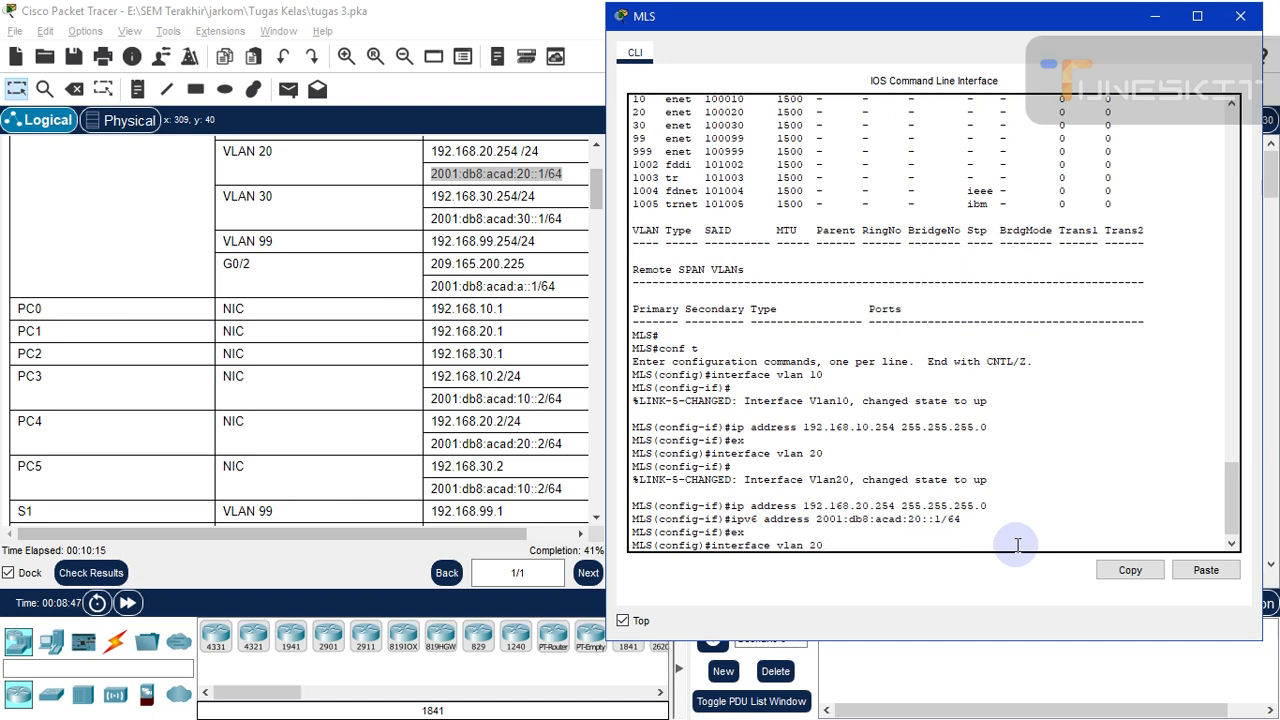
key("BackSpace")
key("BackSpace")
type("30")
key("Return")
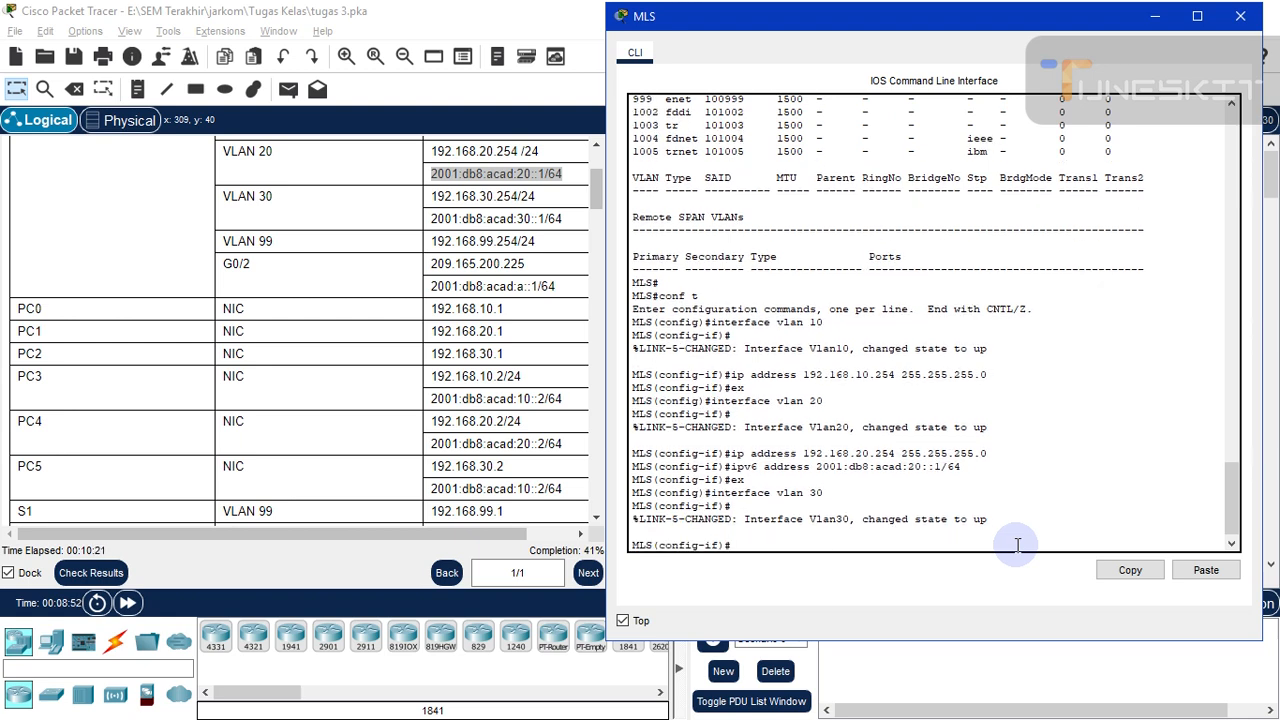
Assign IP address 192.168.30.254 with mask 255.255.255.0 to the VLAN 30 interface, reusing the VLAN 20 address command.
key("Up")
key("Up")
key("Up")
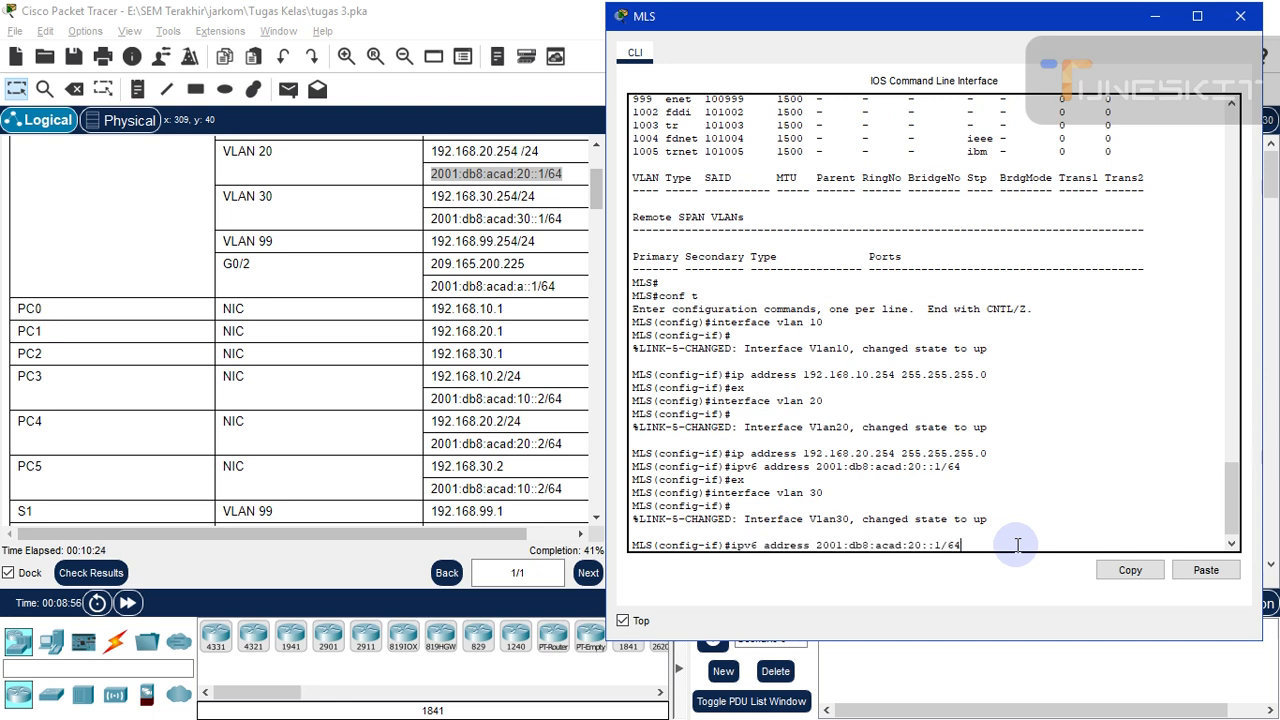
key("Up")
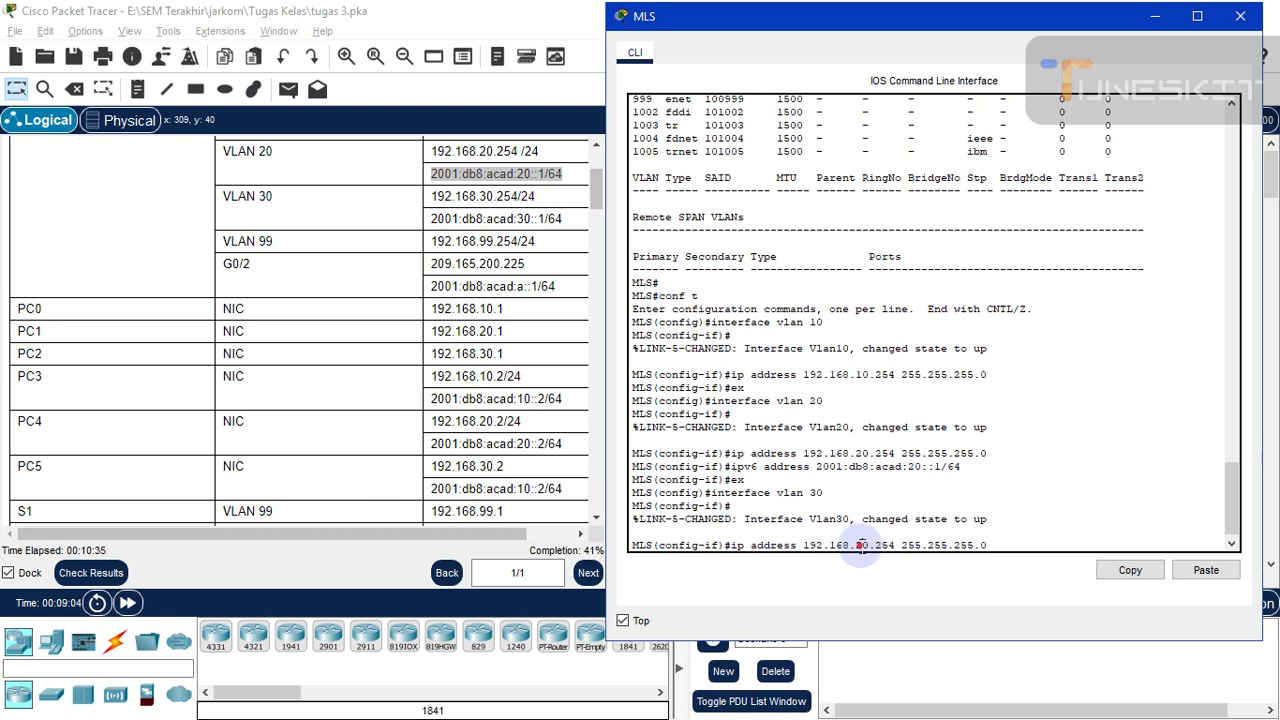
key("BackSpace")
type("0")
key("BackSpace")
type("3")
key("Return")
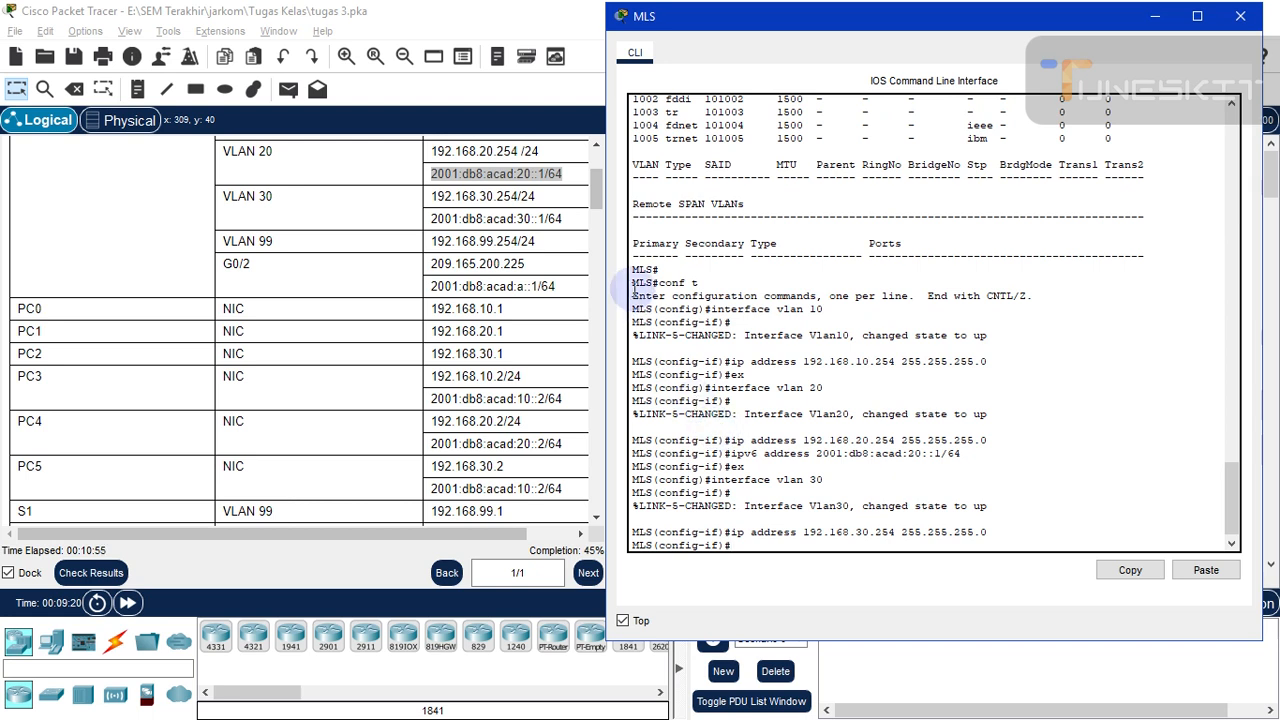
Copy the VLAN 30 IPv6 address 2001:db8:acad:30::1/64 from the Addressing Table.
left_click(438, 218)
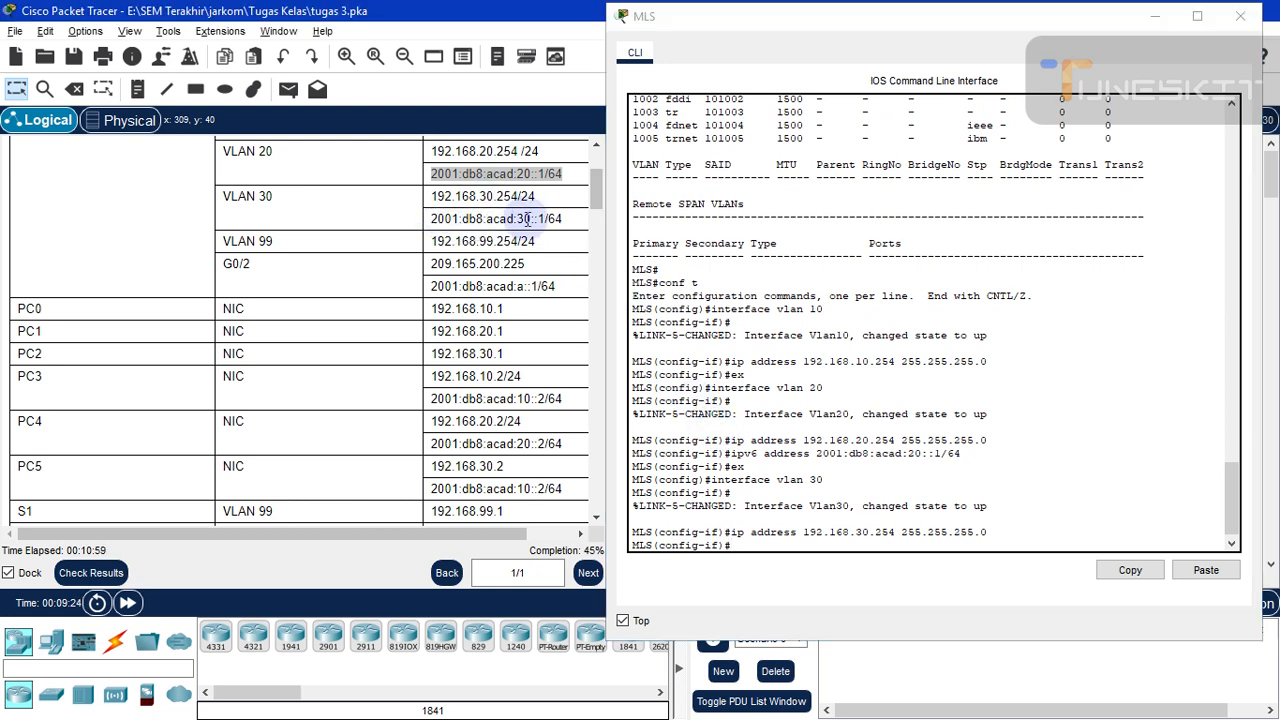
left_click_drag(527, 219, 566, 220)
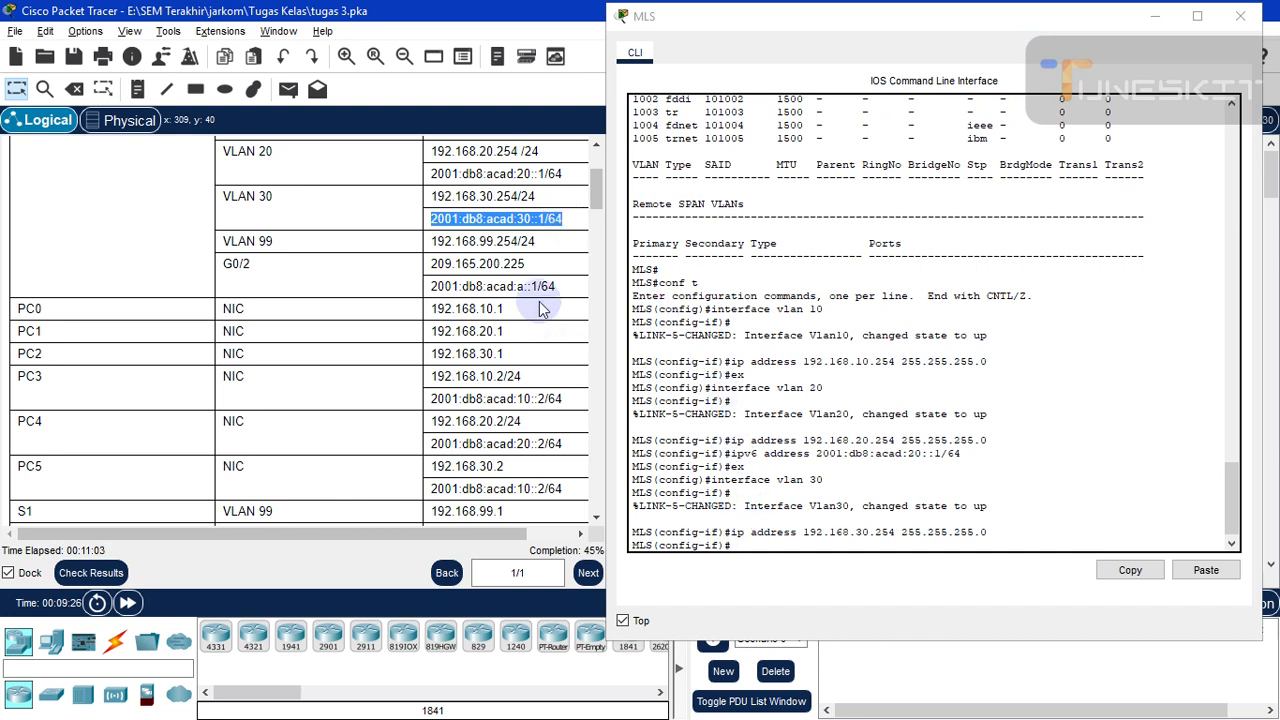
right_click(491, 212)
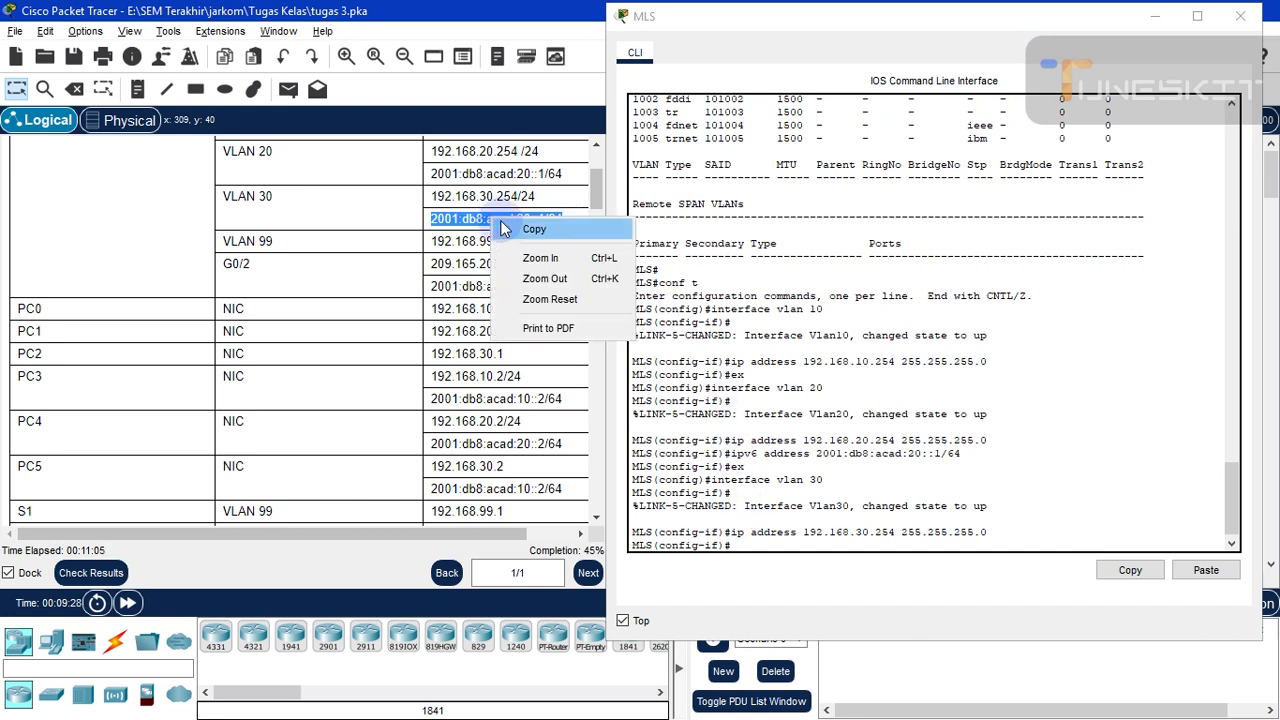
left_click(545, 222)
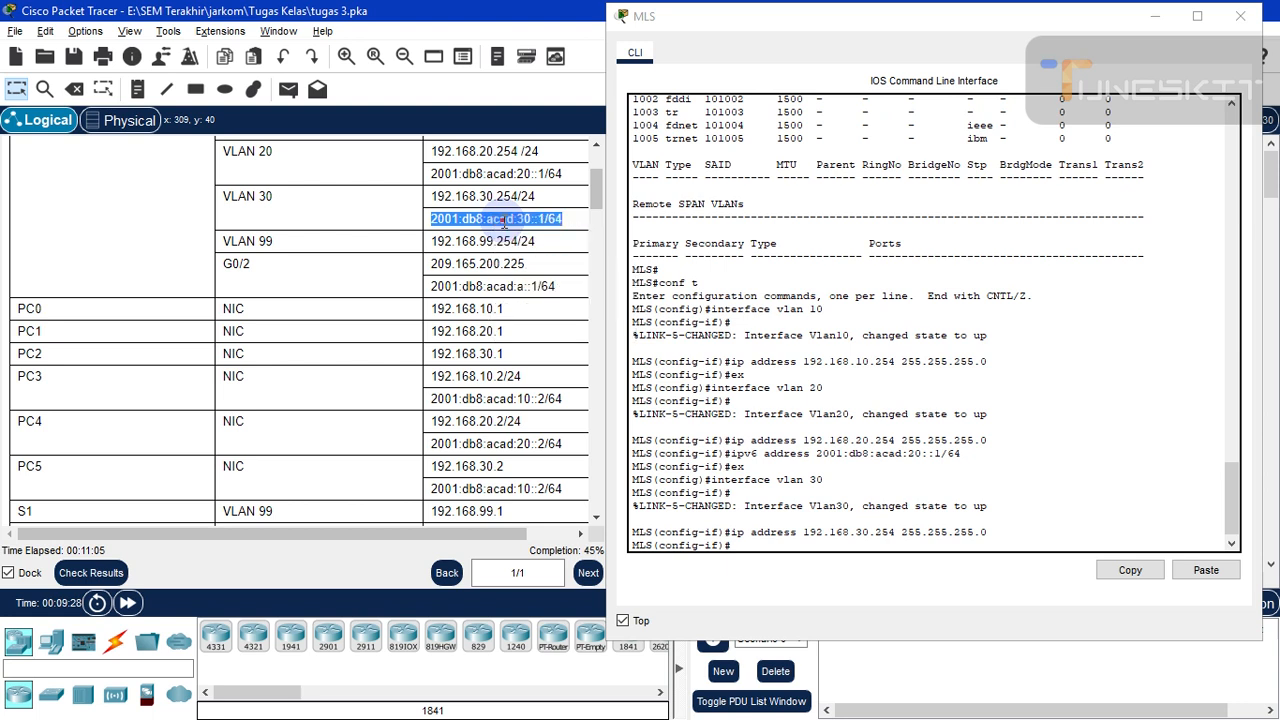
Reuse the previous ipv6 address command with the copied 2001:db8:acad:30::1/64 on the VLAN 30 interface, and exit interface configuration mode.
left_click(748, 544)
key("Up")
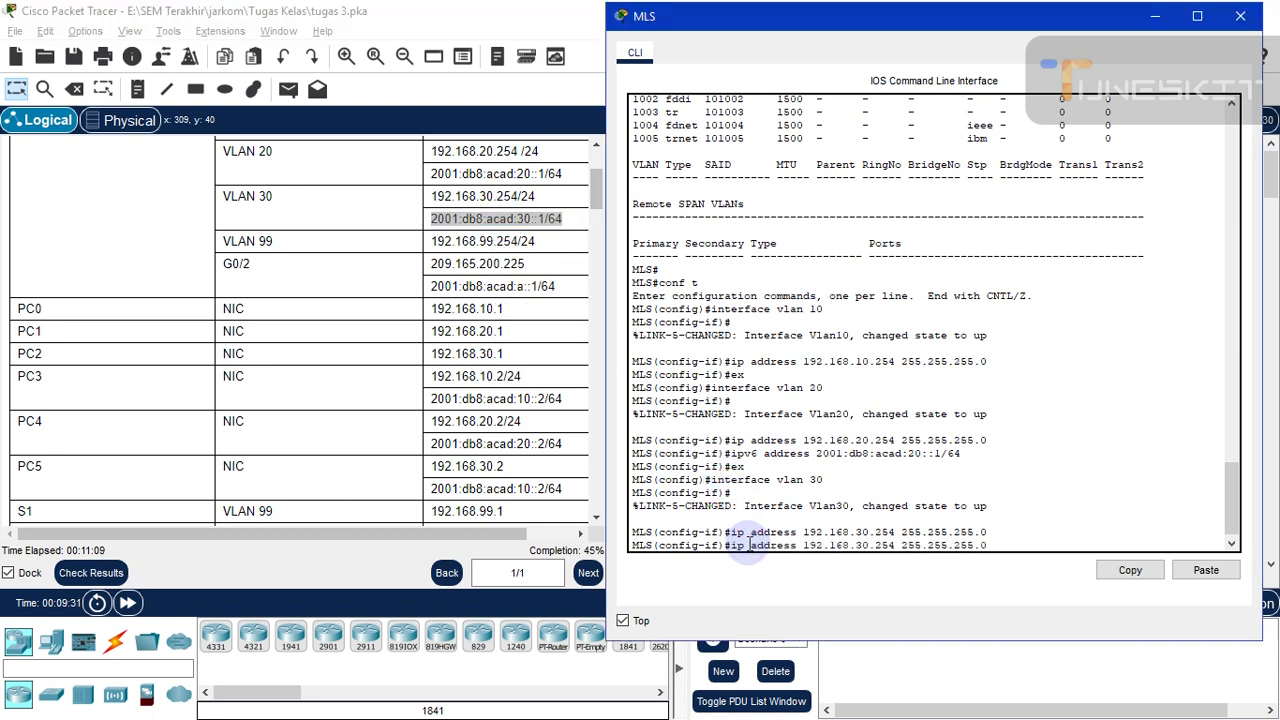
key("Up")
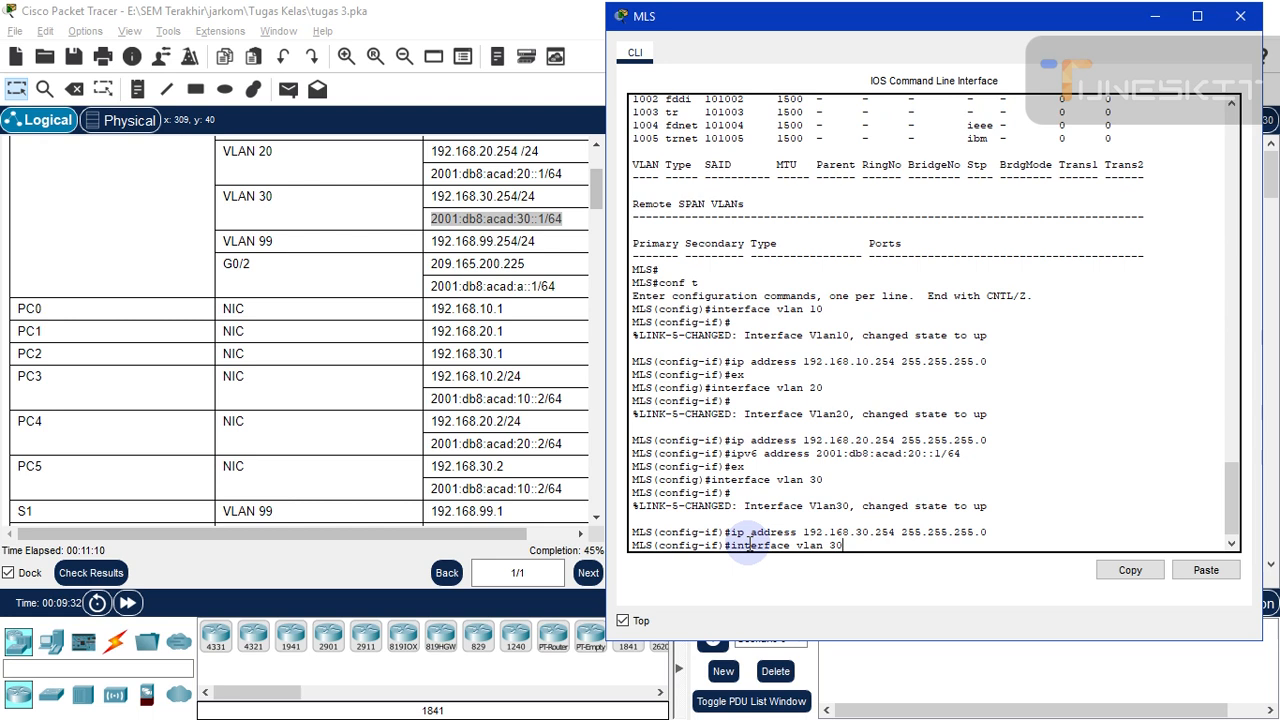
key("Up")
key("Up")
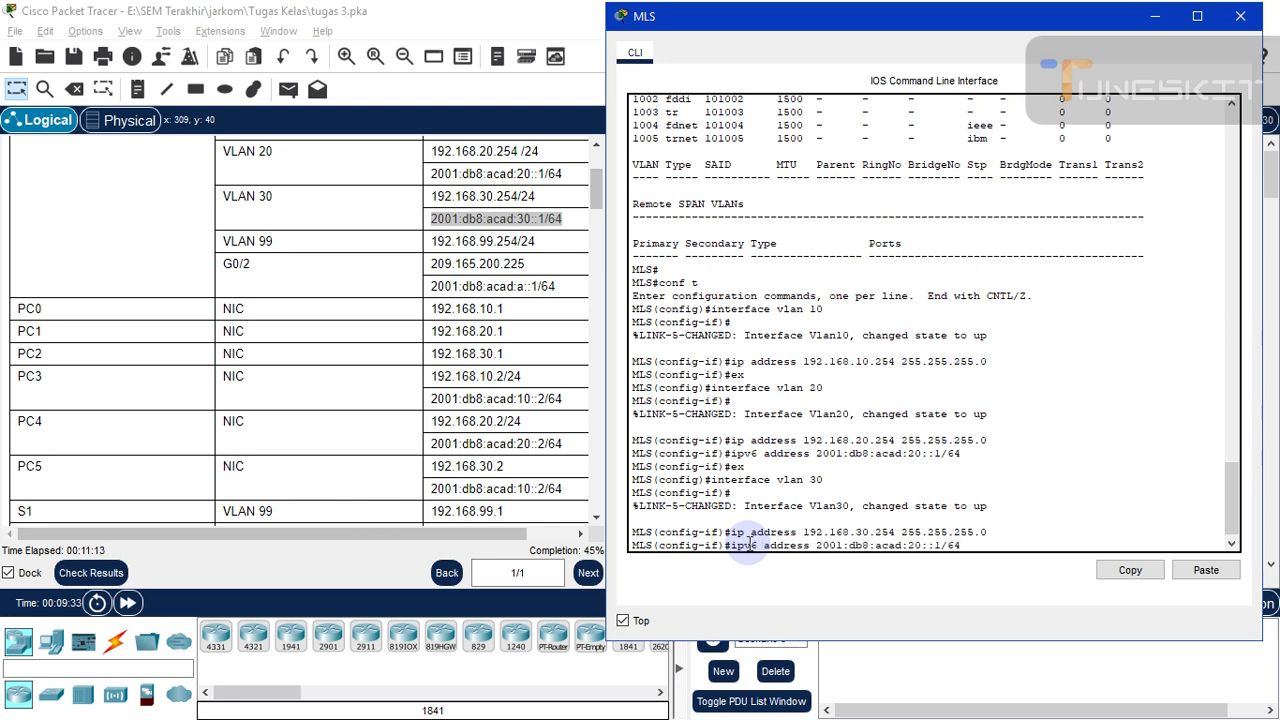
key("BackSpace")
key("BackSpace")
key("BackSpace")
key("BackSpace")
key("BackSpace")
key("BackSpace")
key("BackSpace")
key("BackSpace")
key("BackSpace")
key("BackSpace")
key("BackSpace")
key("BackSpace")
key("BackSpace")
key("BackSpace")
key("BackSpace")
key("BackSpace")
key("BackSpace")
key("BackSpace")
key("BackSpace")
key("BackSpace")
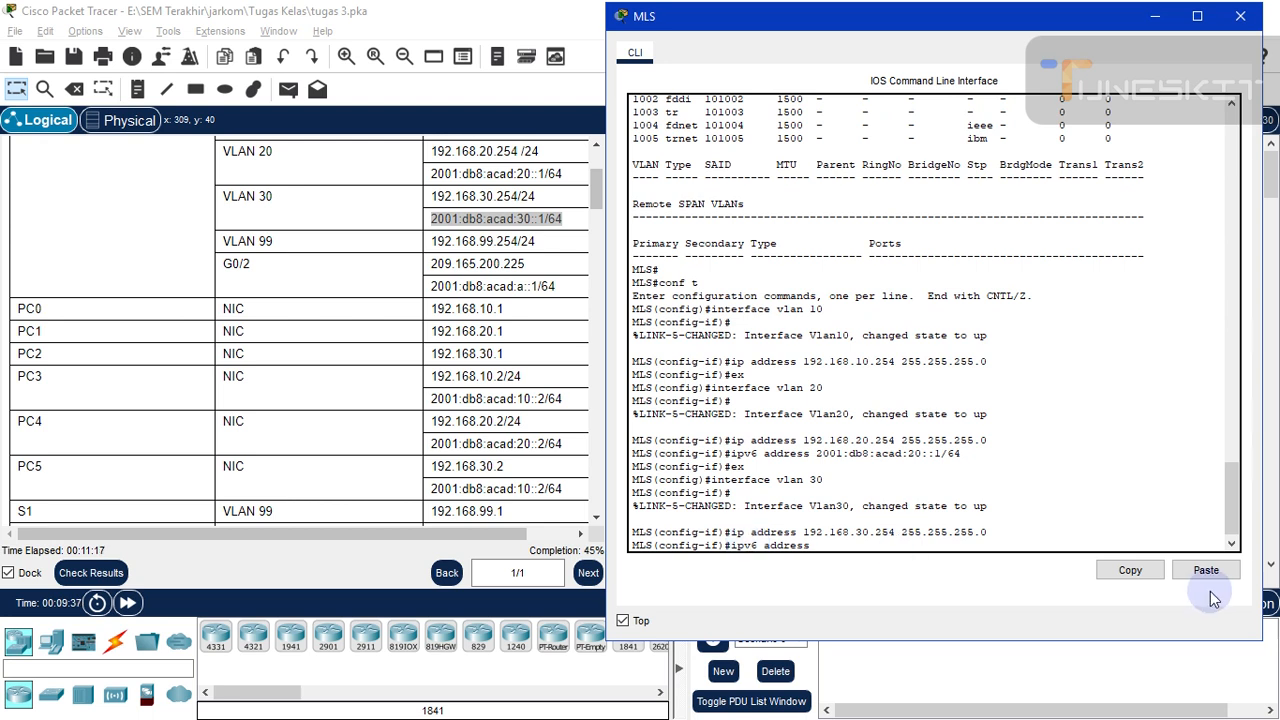
left_click(1206, 573)
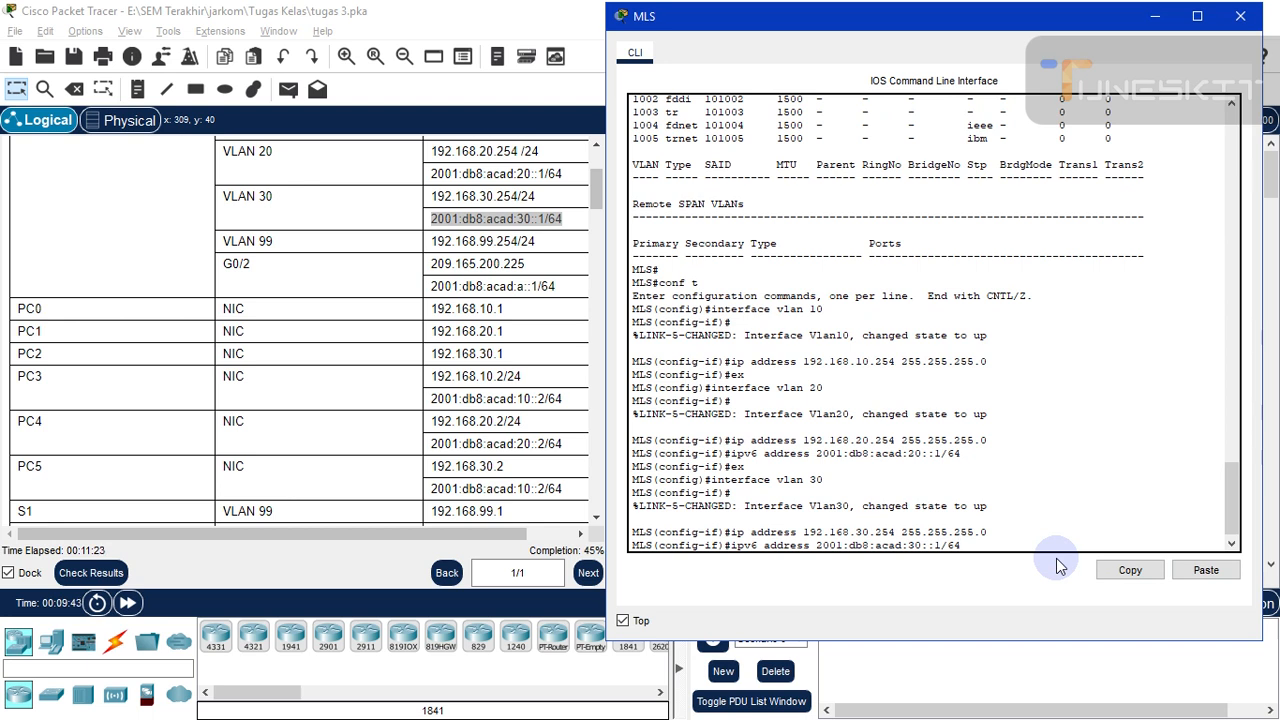
key("Return")
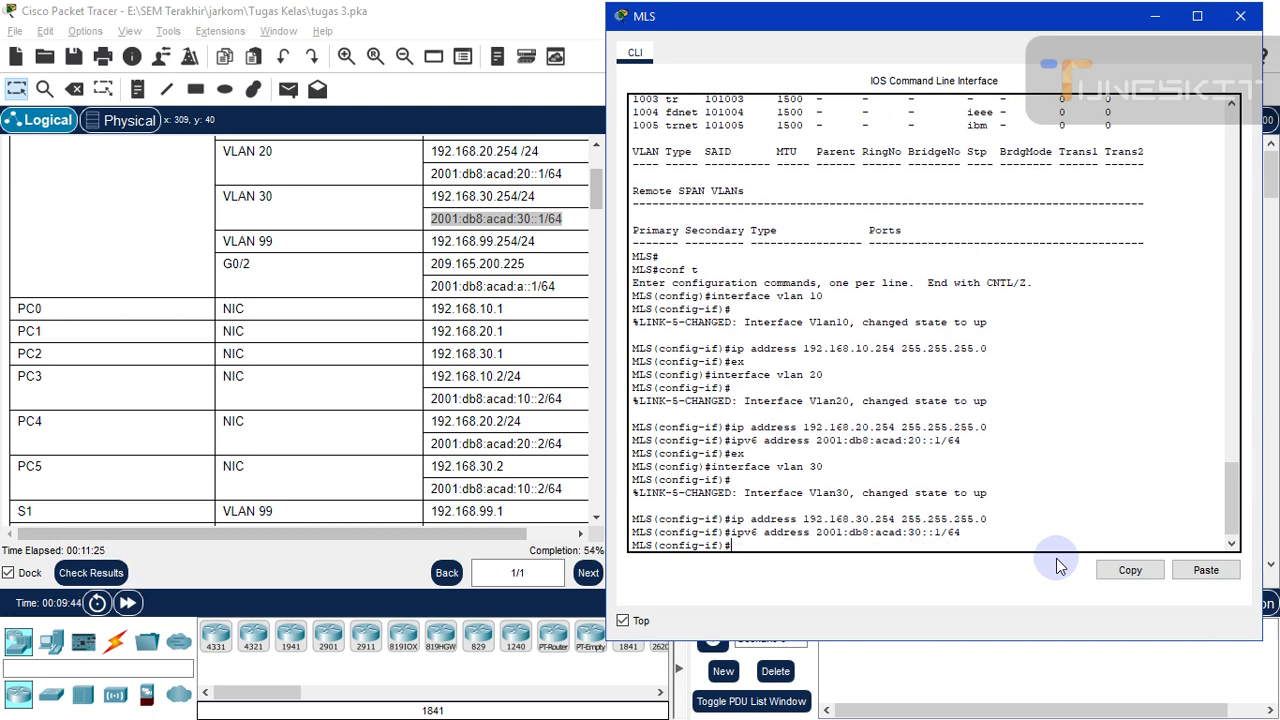
type("ex")
key("Return")
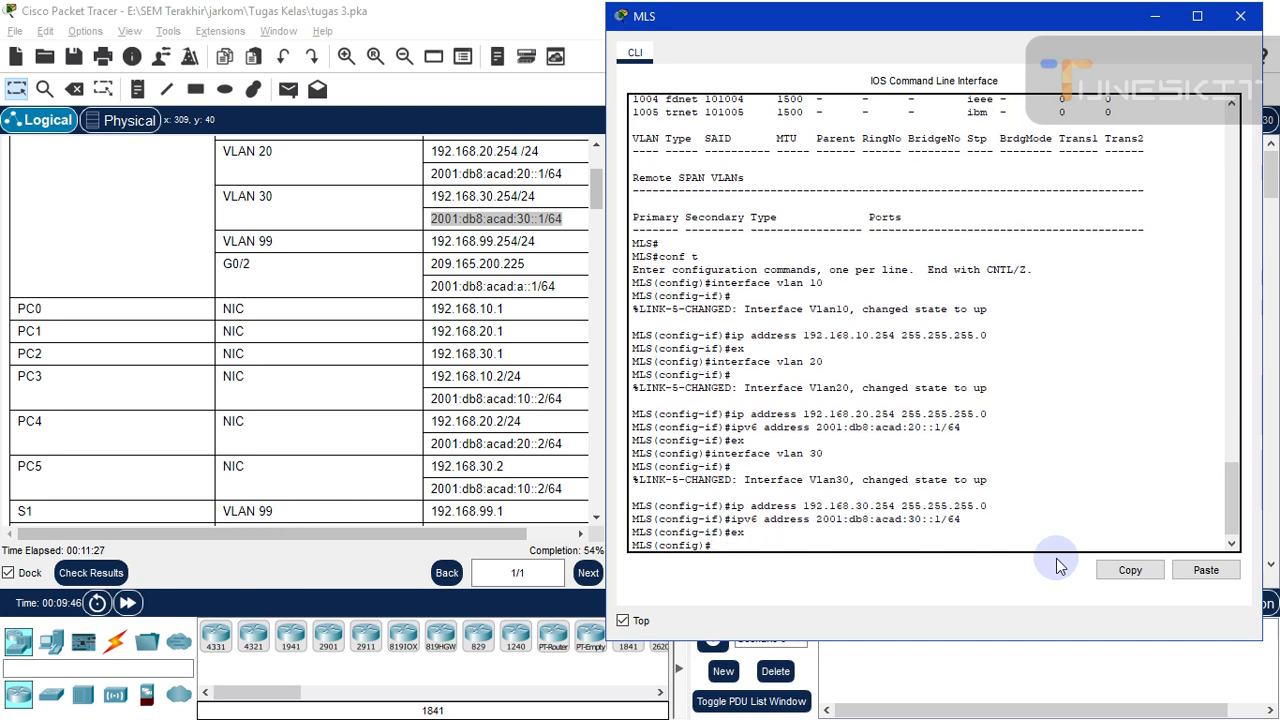
Create the VLAN 99 SVI on MLS with interface vlan 99, checking the earlier show vlan output before running the command.
type("ex")
key("Up")
key("Up")
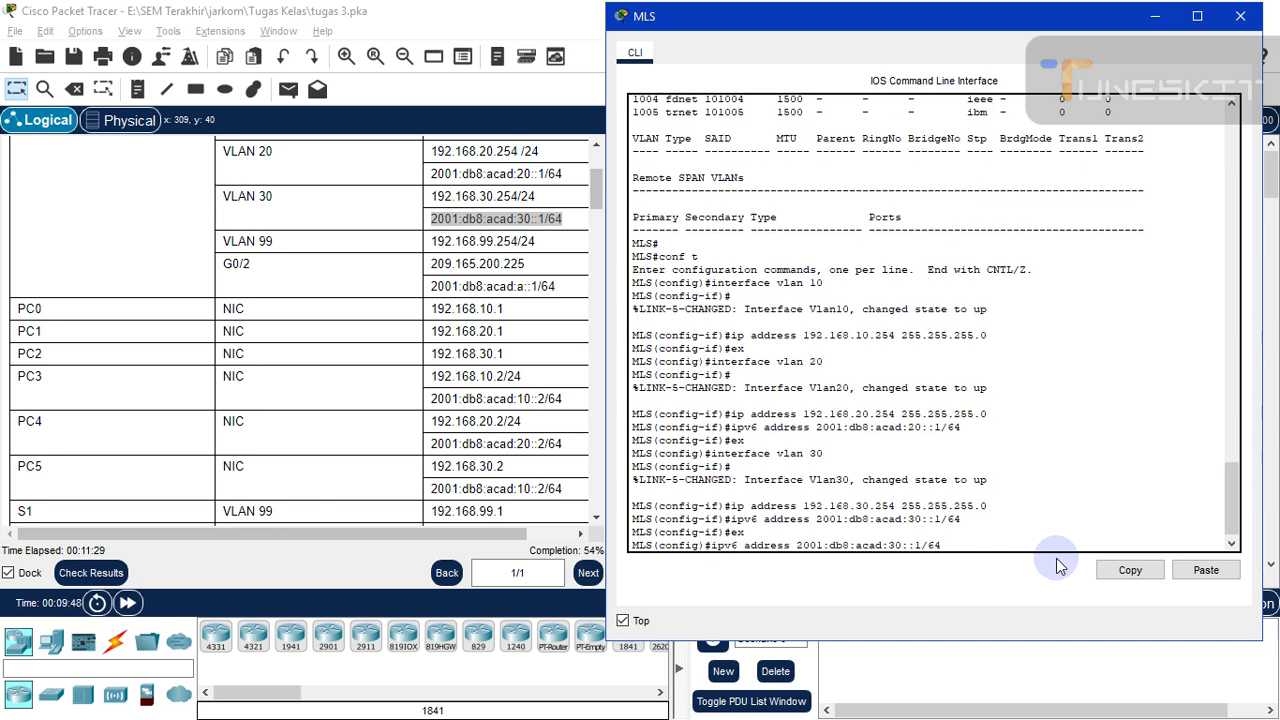
key("Up")
key("Down")
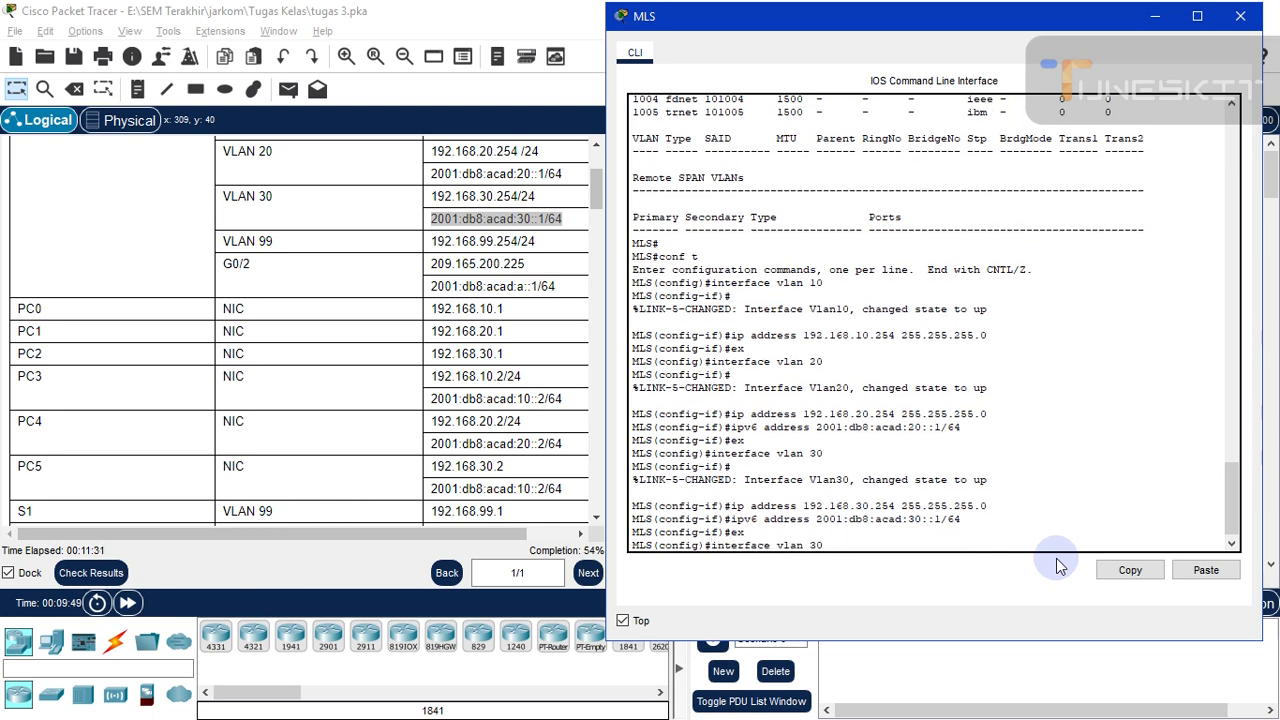
key("Down")
key("Up")
key("Up")
key("Up")
key("BackSpace")
key("BackSpace")
type("99")
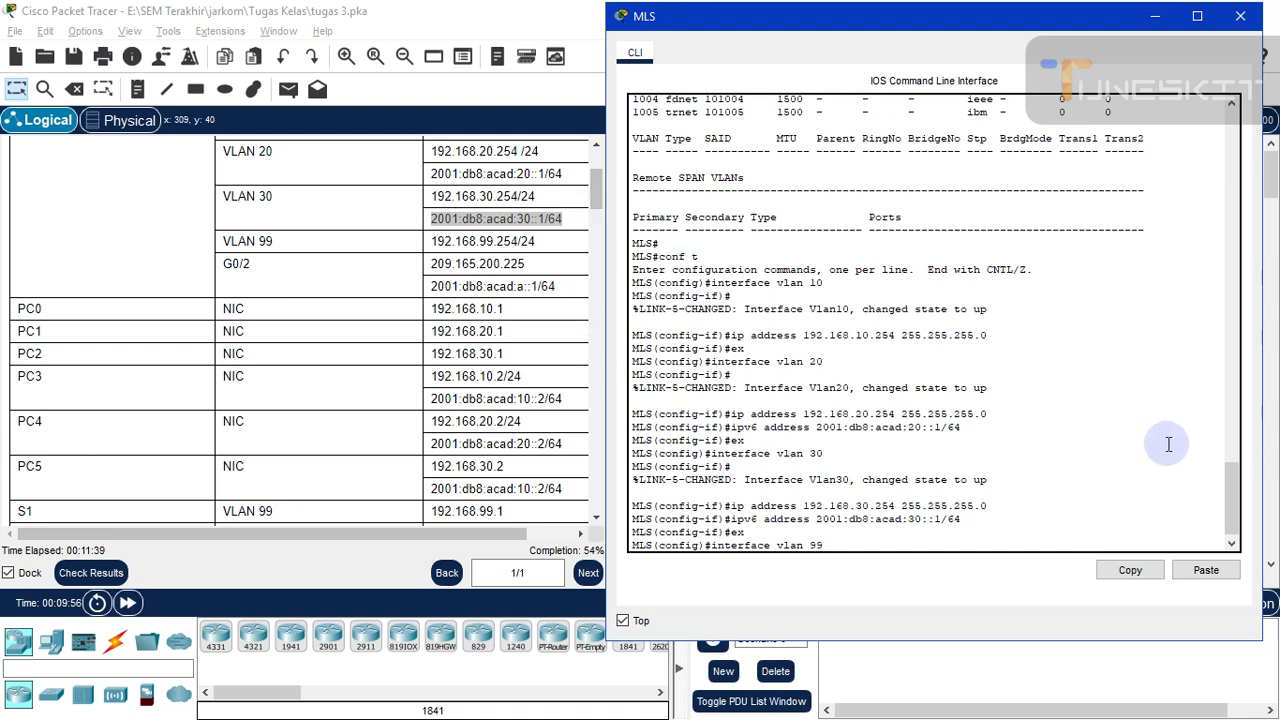
left_click_drag(1233, 477, 1218, 411)
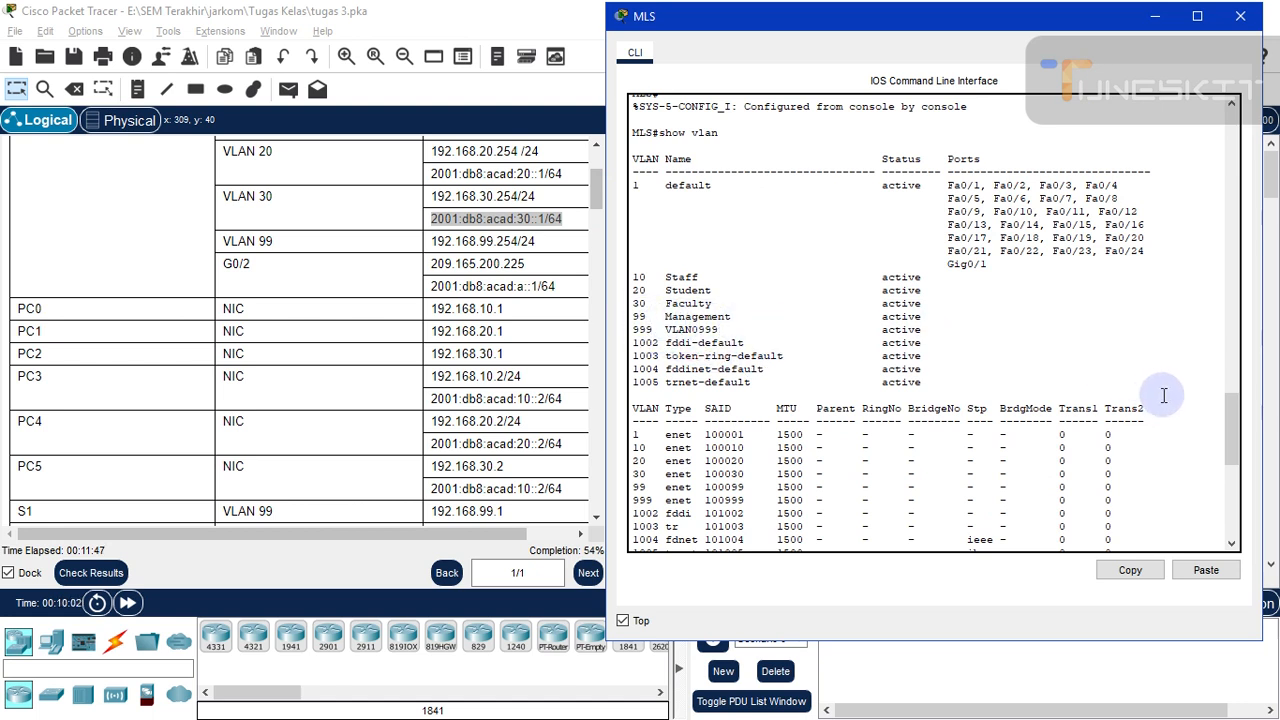
left_click_drag(1225, 433, 1226, 517)
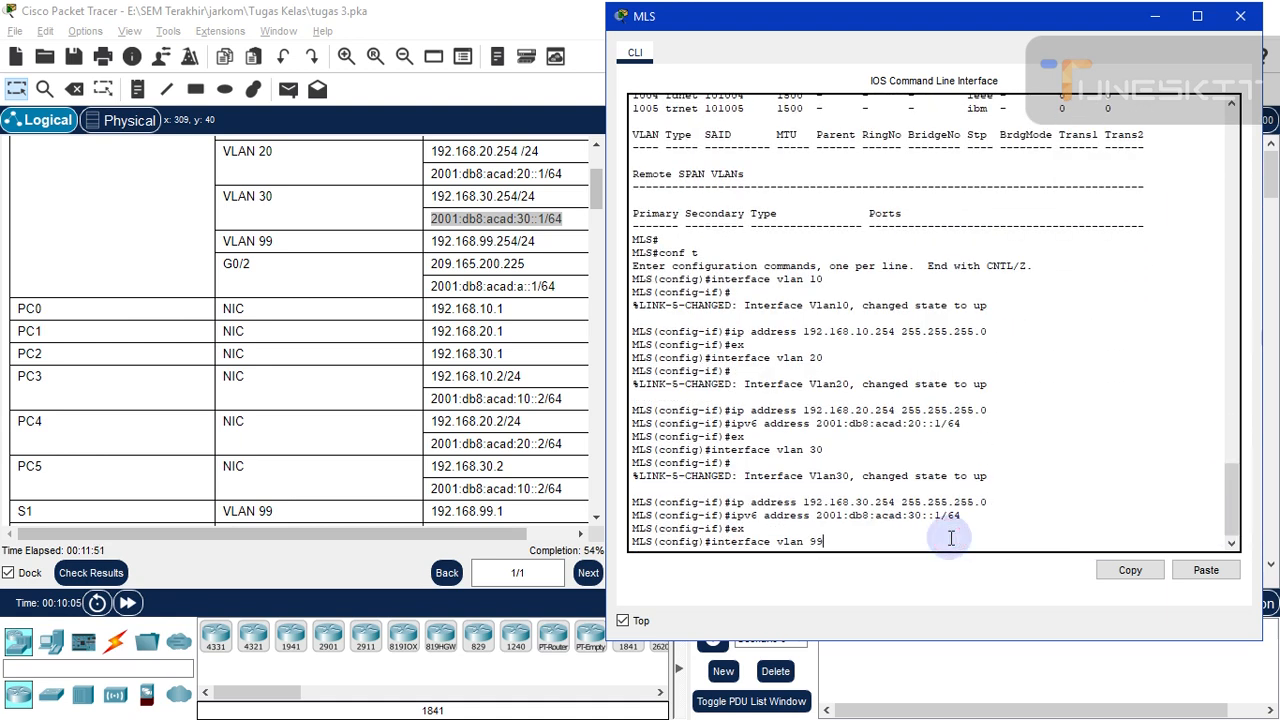
key("Return")
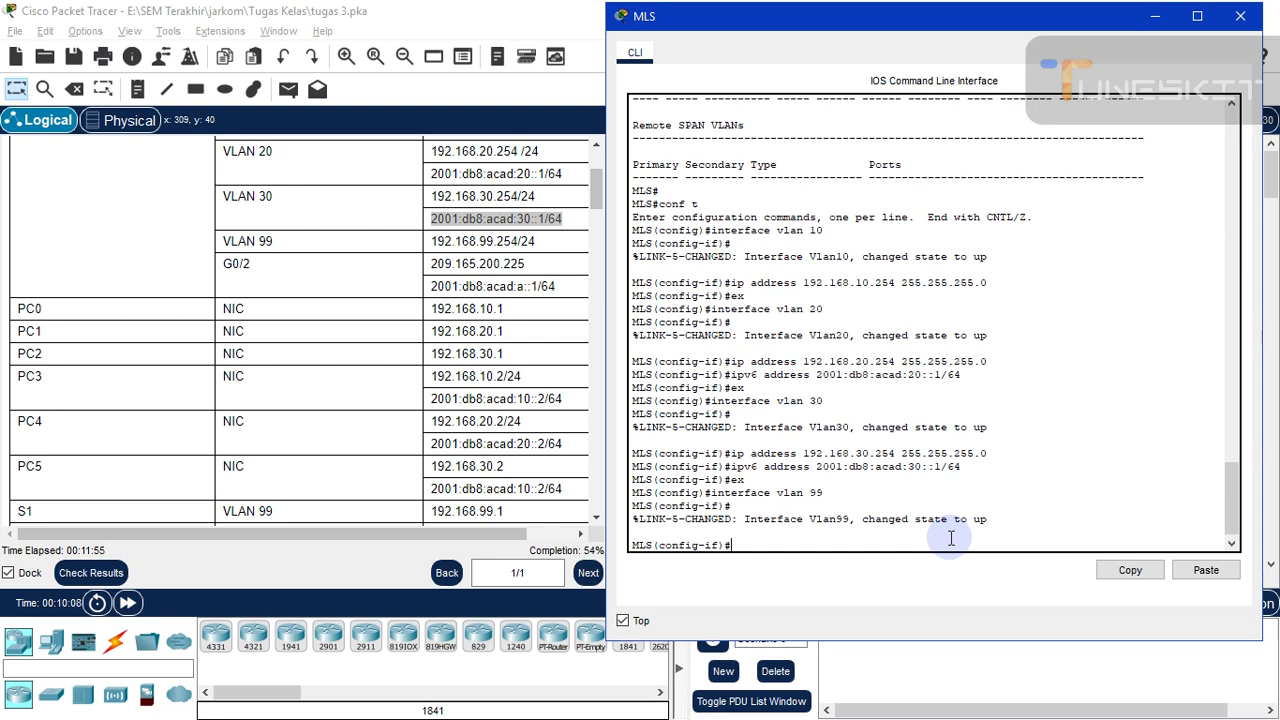
Assign IP address 192.168.99.254 with mask 255.255.255.0 to the VLAN 99 interface, reusing the VLAN 30 address command.
key("Up")
key("Up")
key("Up")
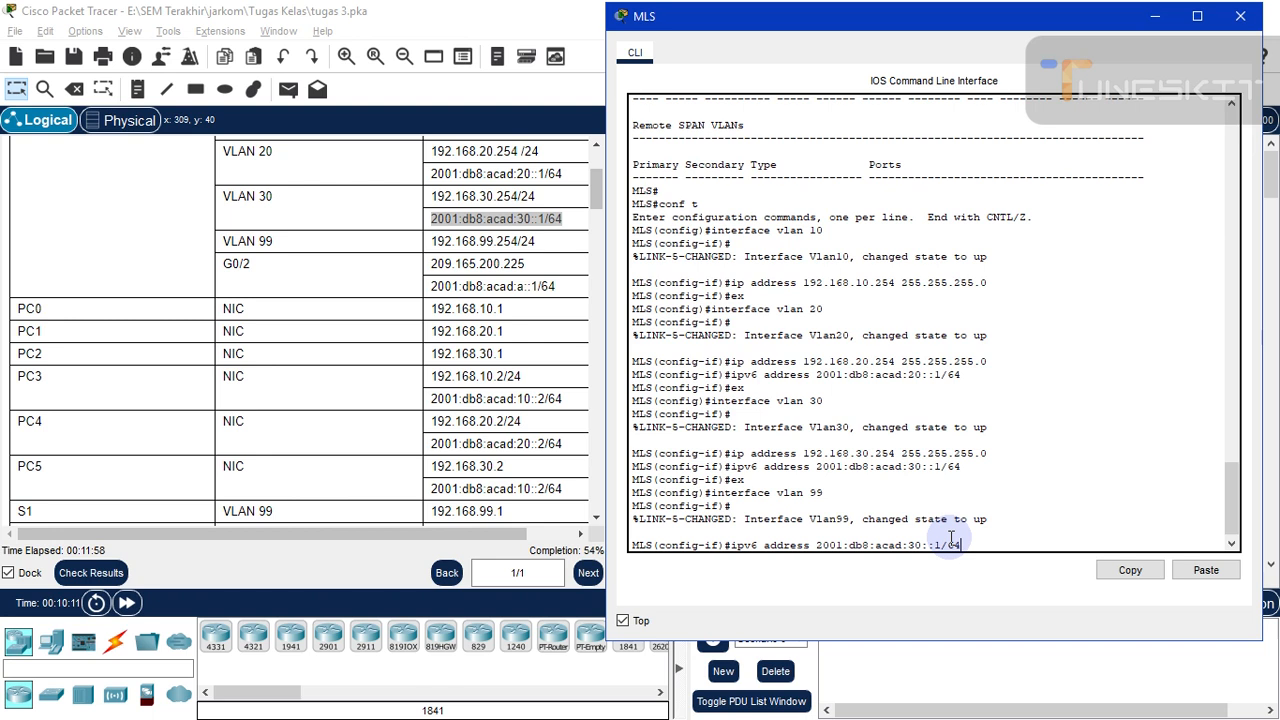
key("Up")
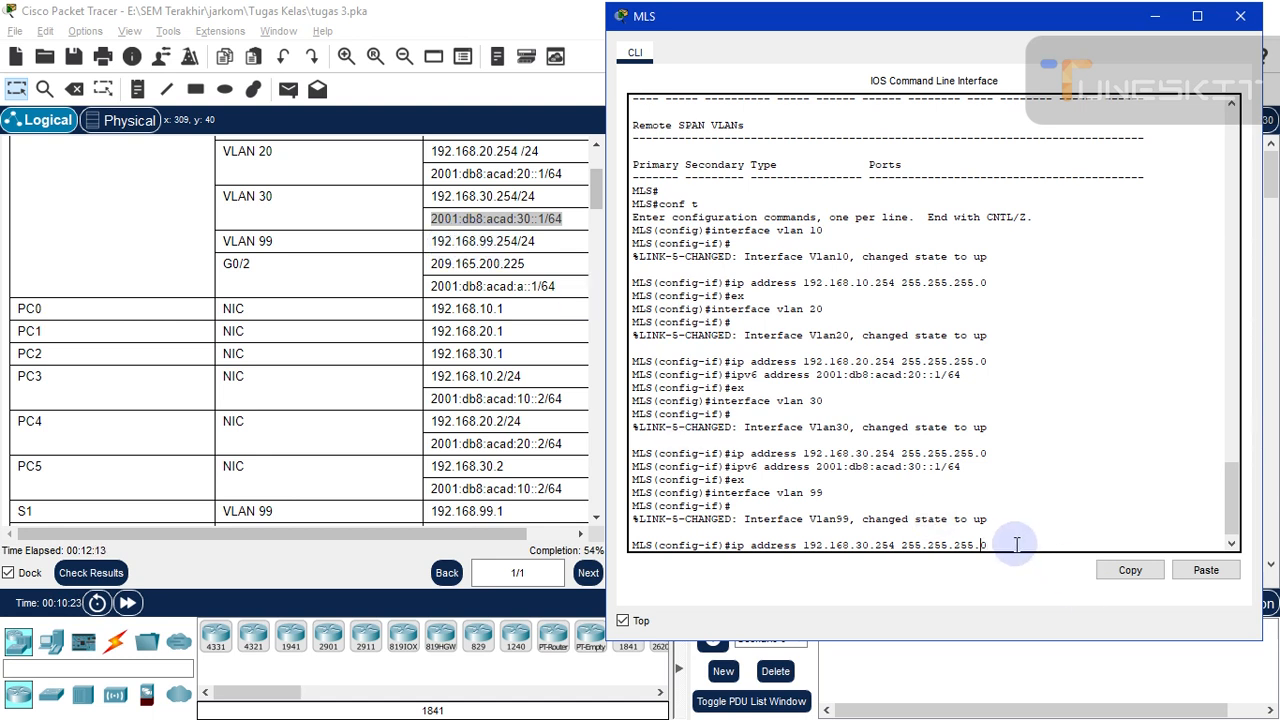
key("Left")
key("Left")
key("Left")
key("Left")
key("Left")
key("Left")
key("Left")
key("Left")
key("BackSpace")
key("BackSpace")
type("99")
key("Right")
key("Right")
key("Right")
key("Right")
key("Right")
key("Right")
key("Right")
key("Return")
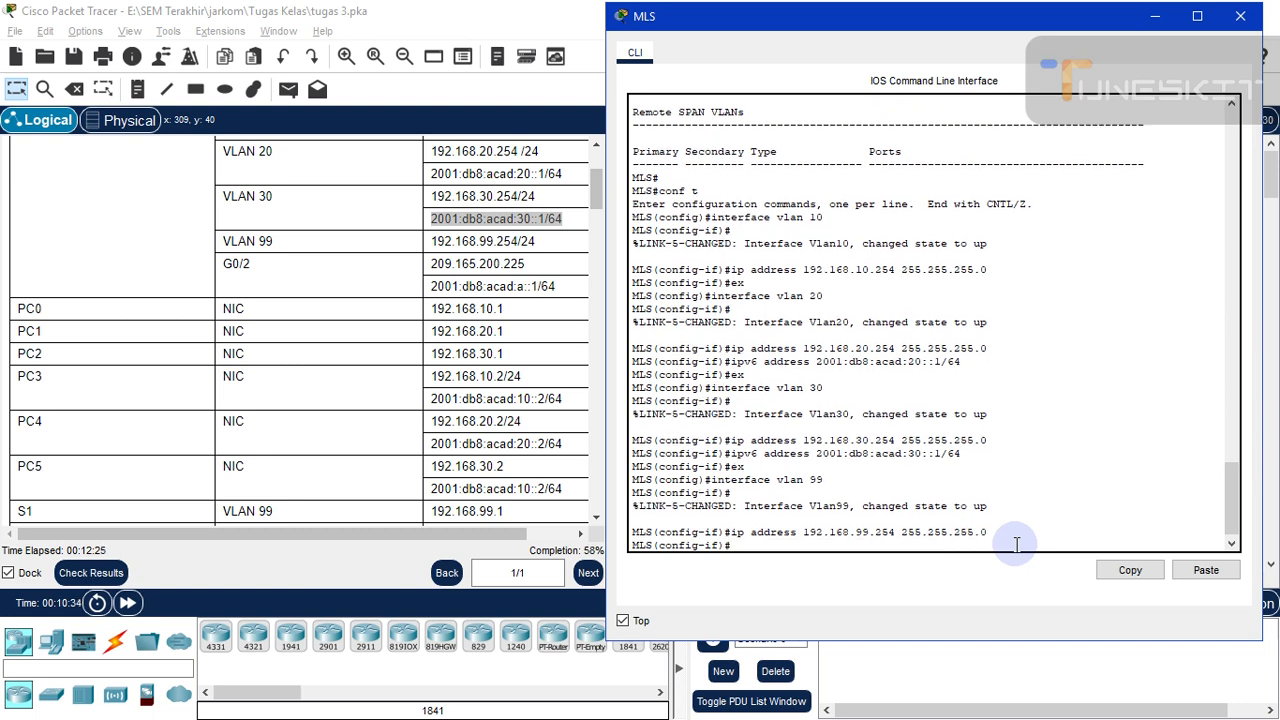
Exit the VLAN 99 interface configuration mode on MLS and read the Step 3 trunking instructions.
type("ex")
key("Return")
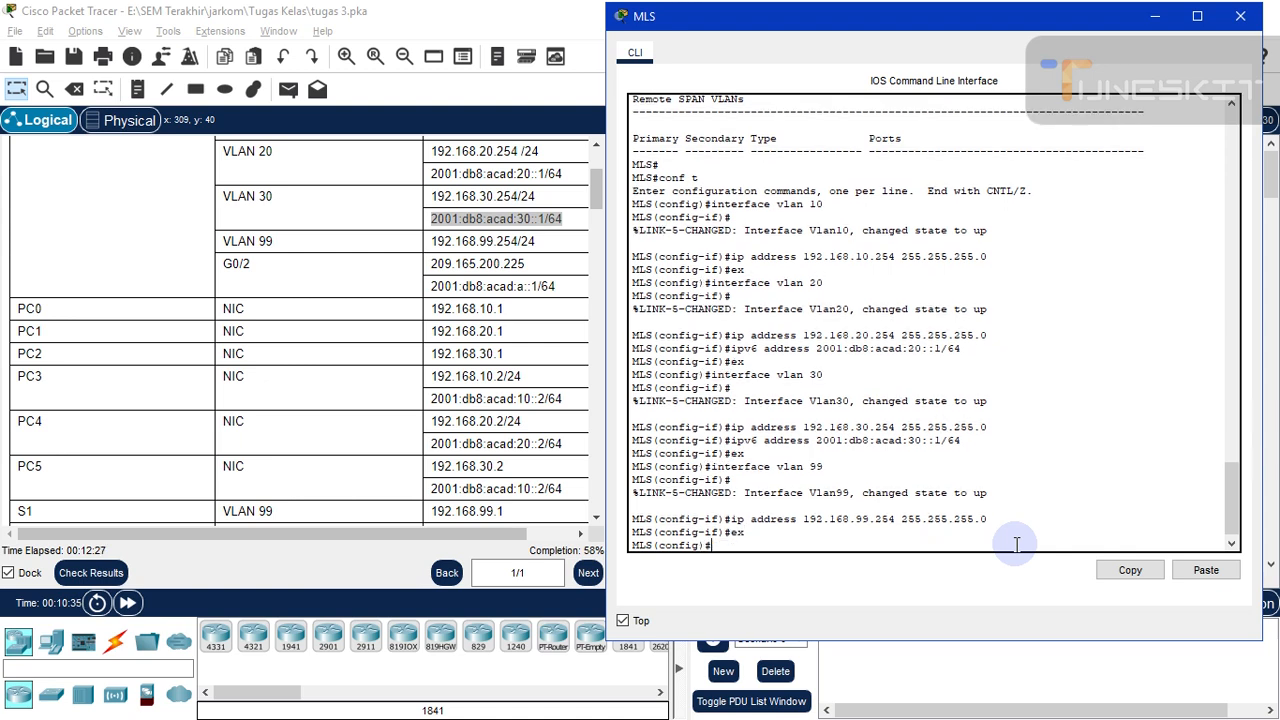
left_click(388, 358)
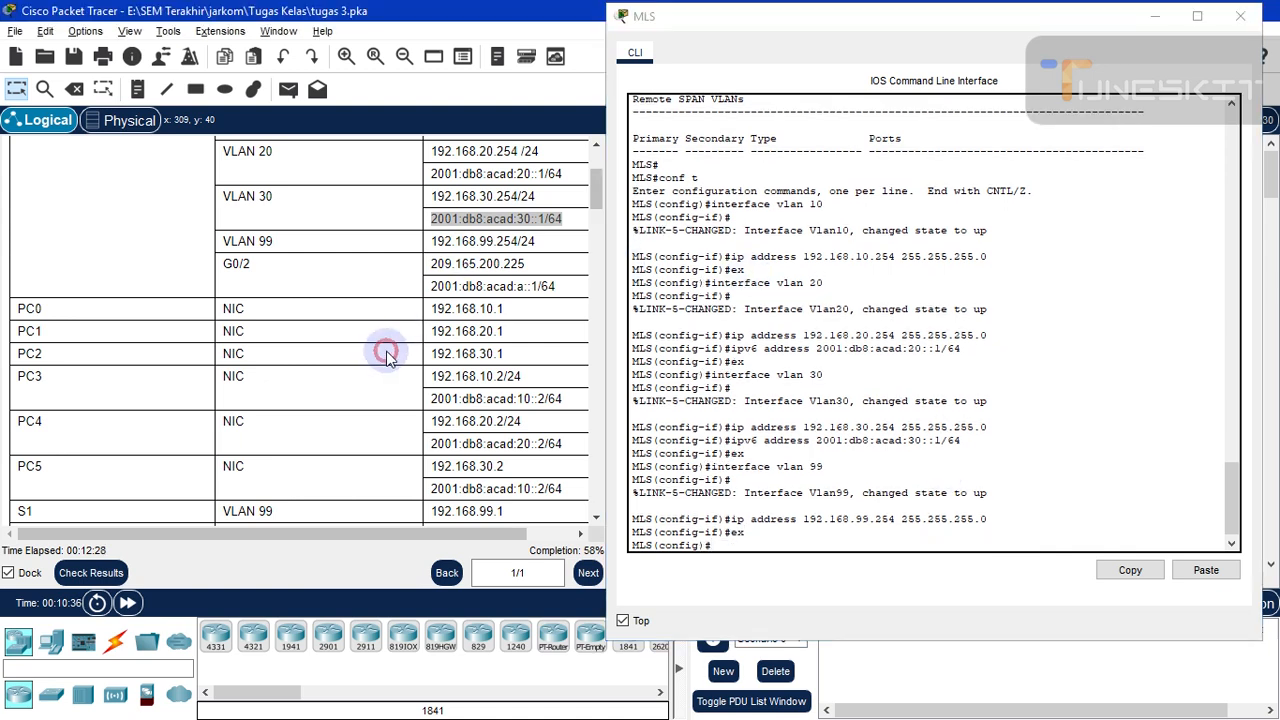
scroll(388, 355, "down", 10)
scroll(388, 355, "down", 12)
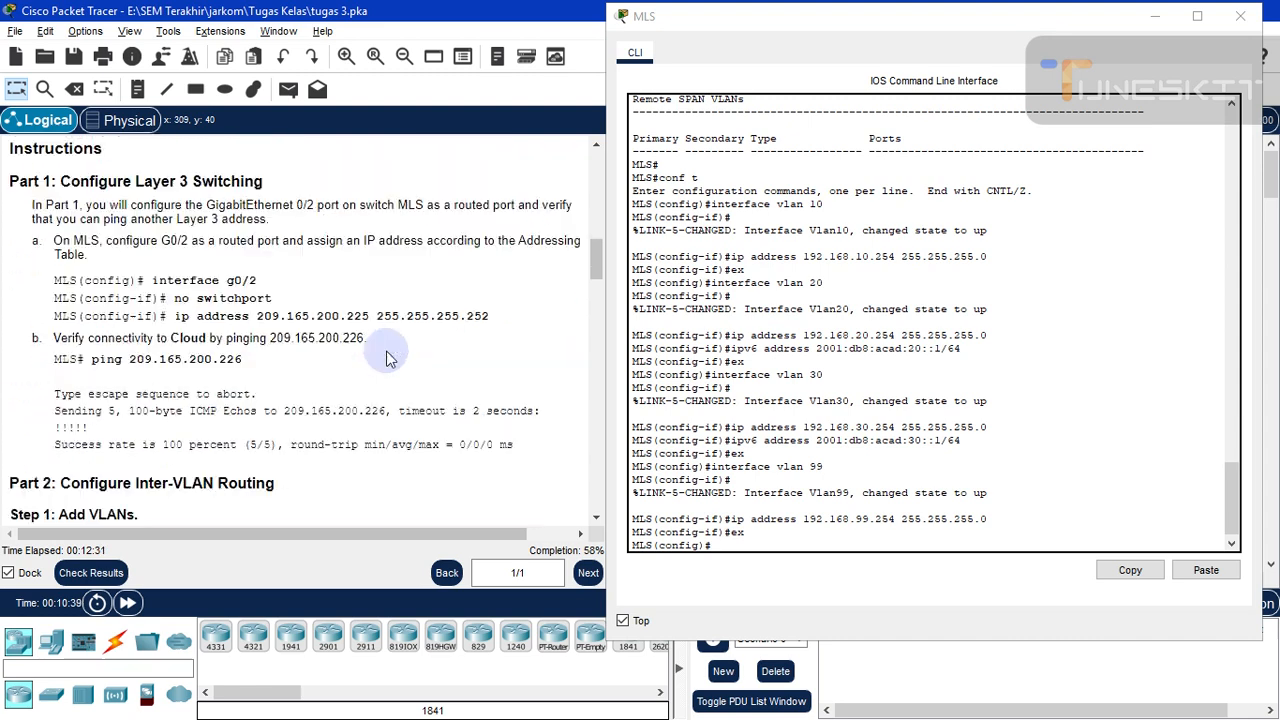
scroll(390, 358, "down", 4)
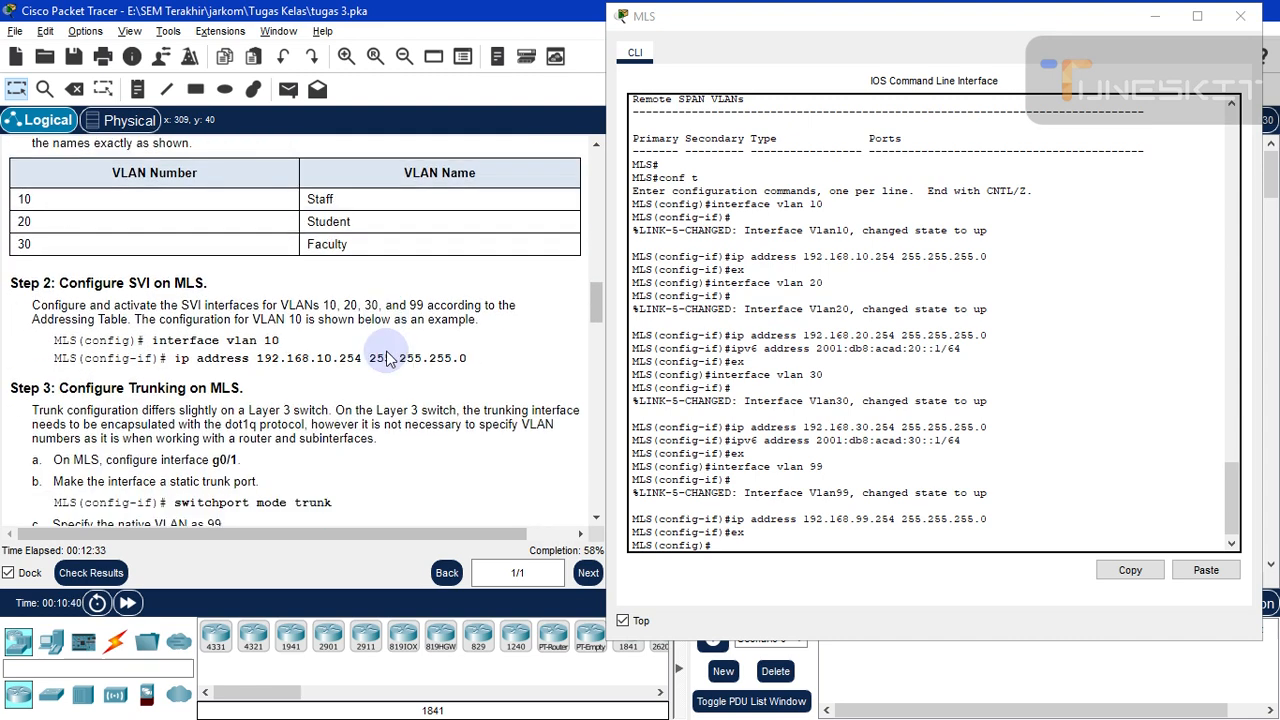
scroll(390, 360, "down", 4)
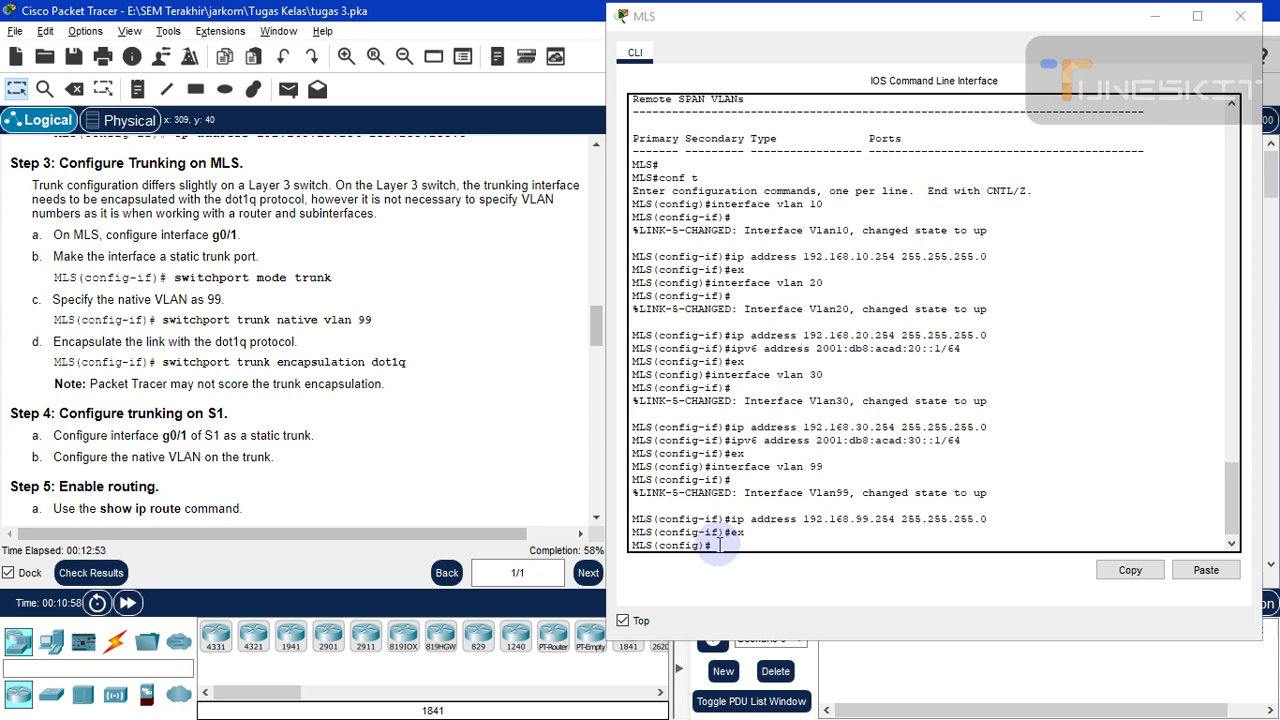
Enter interface g0/1 on MLS as named in the instructions and make it a static trunk with switchport mode trunk.
left_click(720, 545)
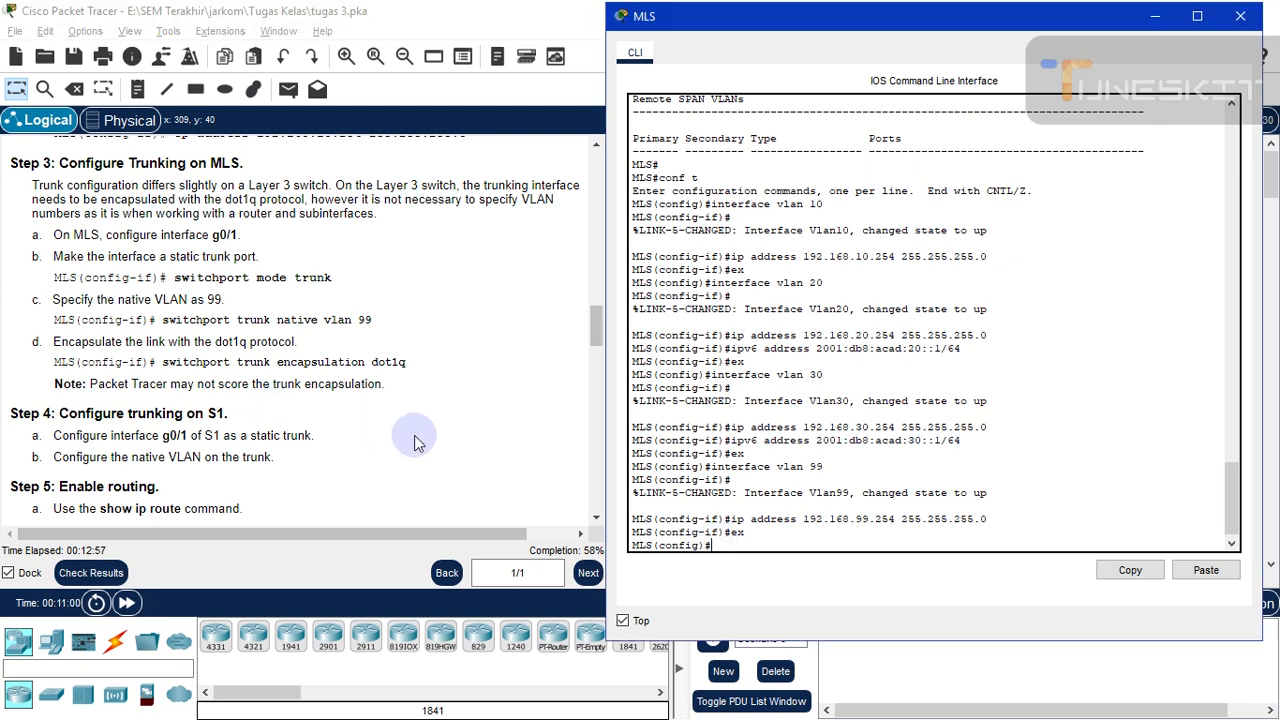
type("interface g0/1")
left_click(218, 234)
left_click_drag(237, 234, 160, 237)
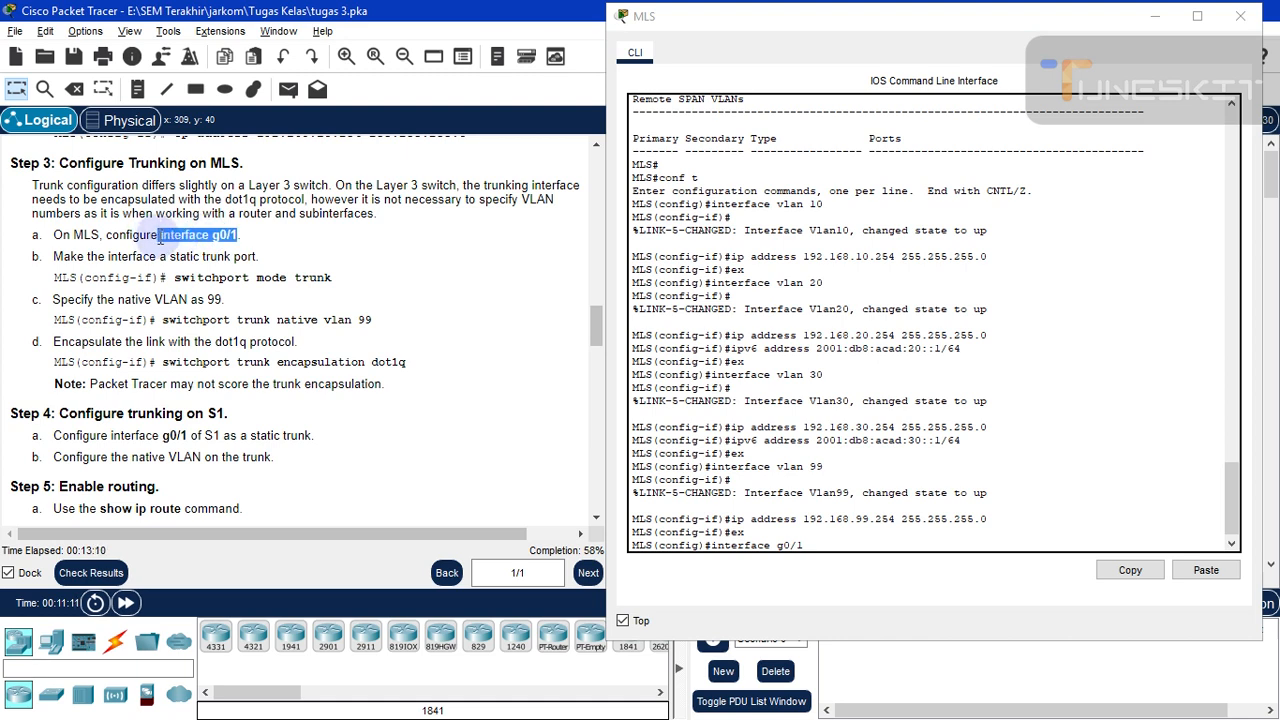
left_click(822, 558)
key("Return")
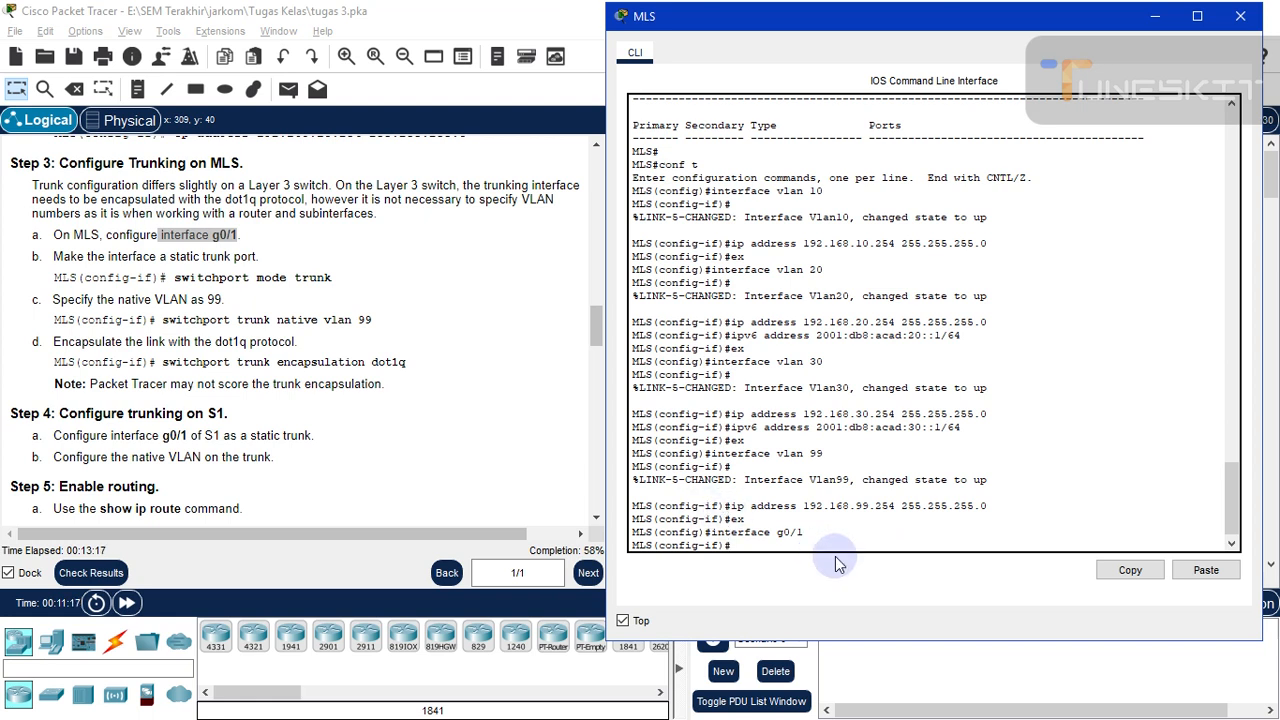
type("switchport mode trunk")
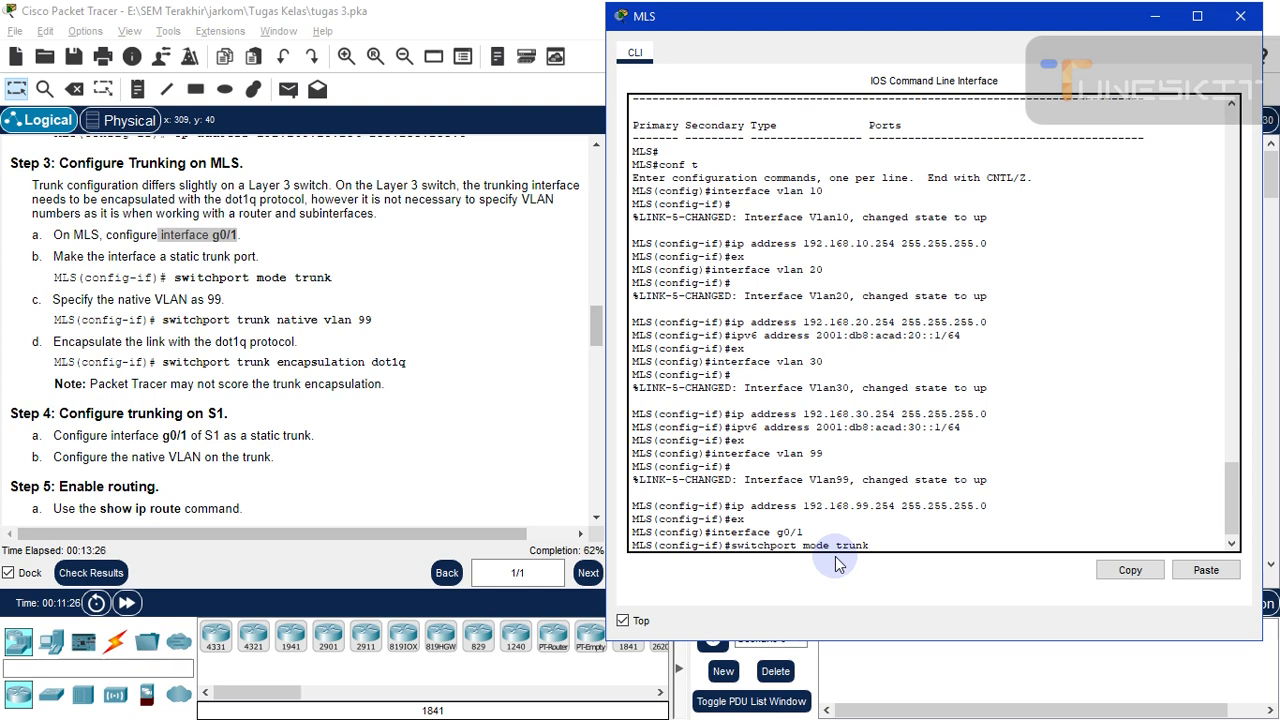
key("Return")
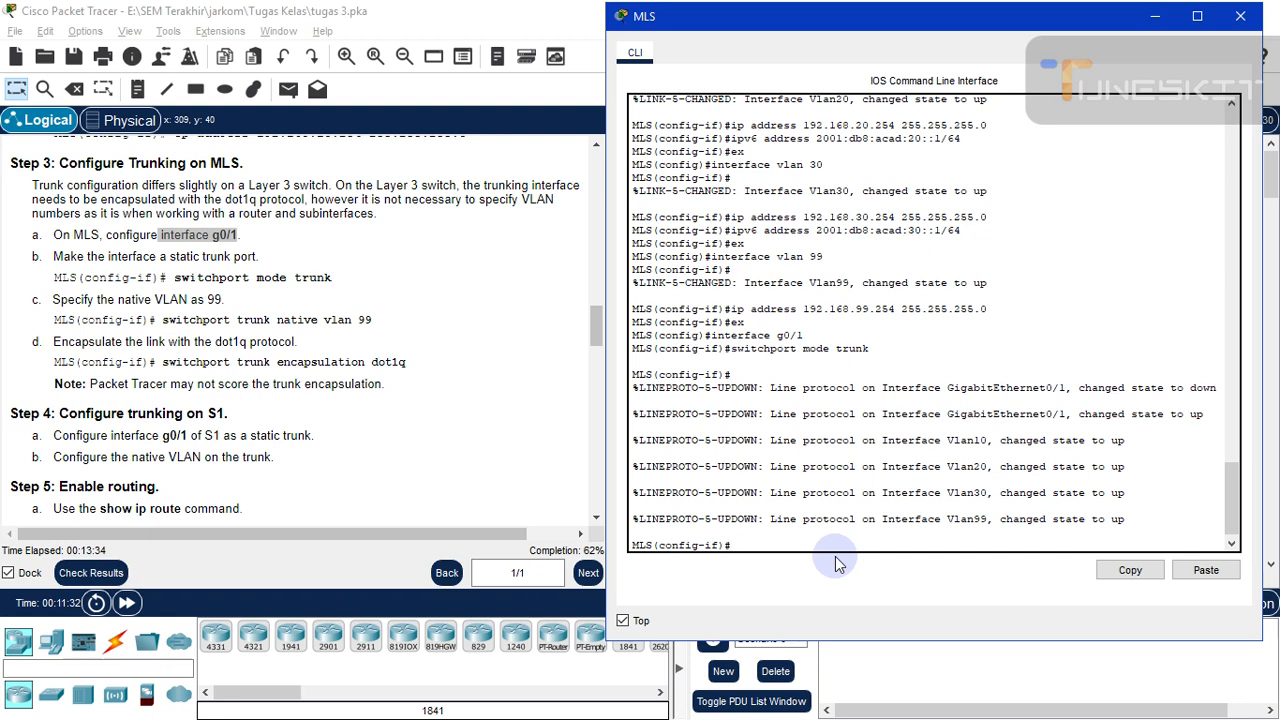
Set the native VLAN of the MLS g0/1 trunk to 99 by adapting the previous command into switchport trunk native vlan 99.
key("Up")
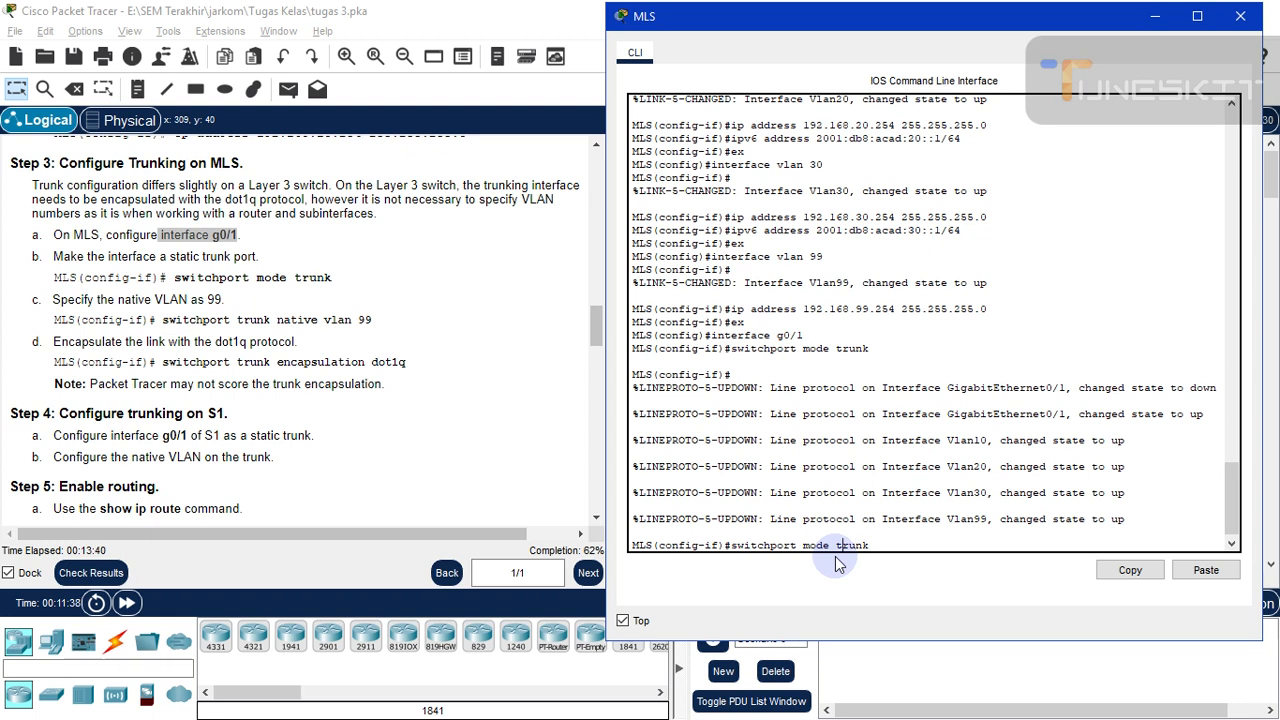
key("Left")
key("Left")
key("Left")
key("Left")
key("BackSpace")
key("BackSpace")
key("BackSpace")
key("BackSpace")
key("BackSpace")
key("BackSpace")
key("Right")
type("native v")
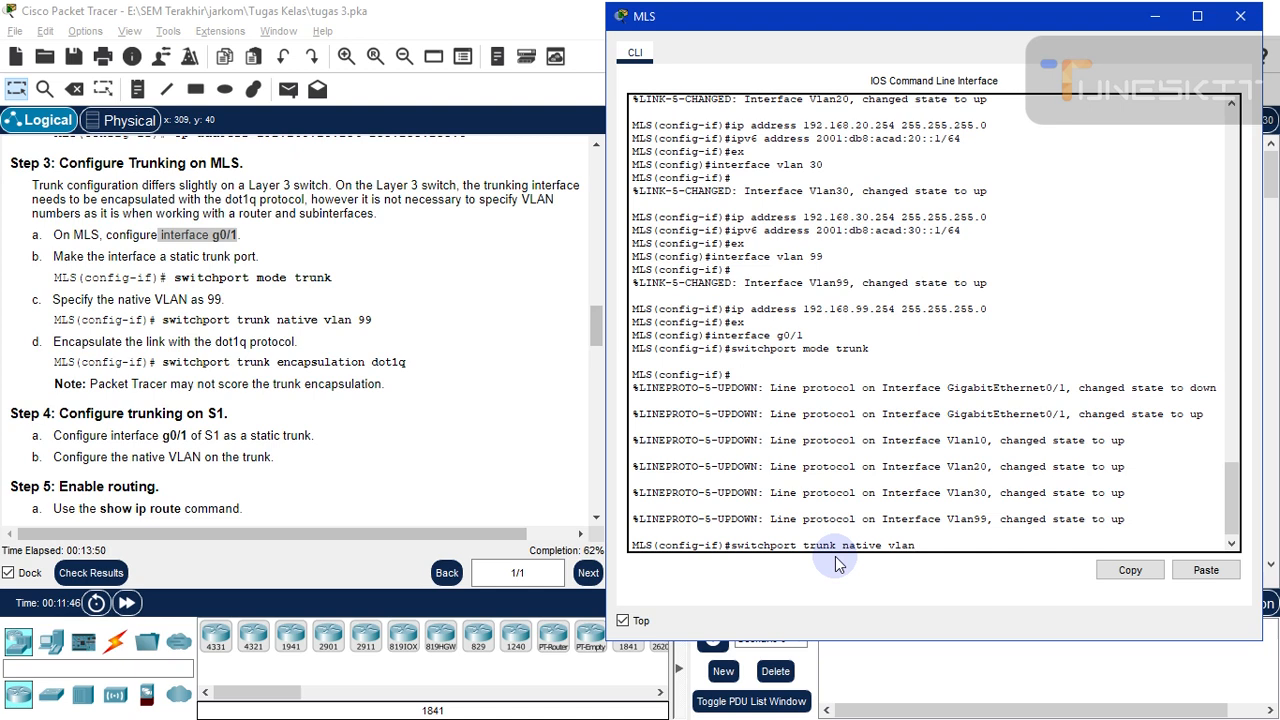
type("99")
key("Return")
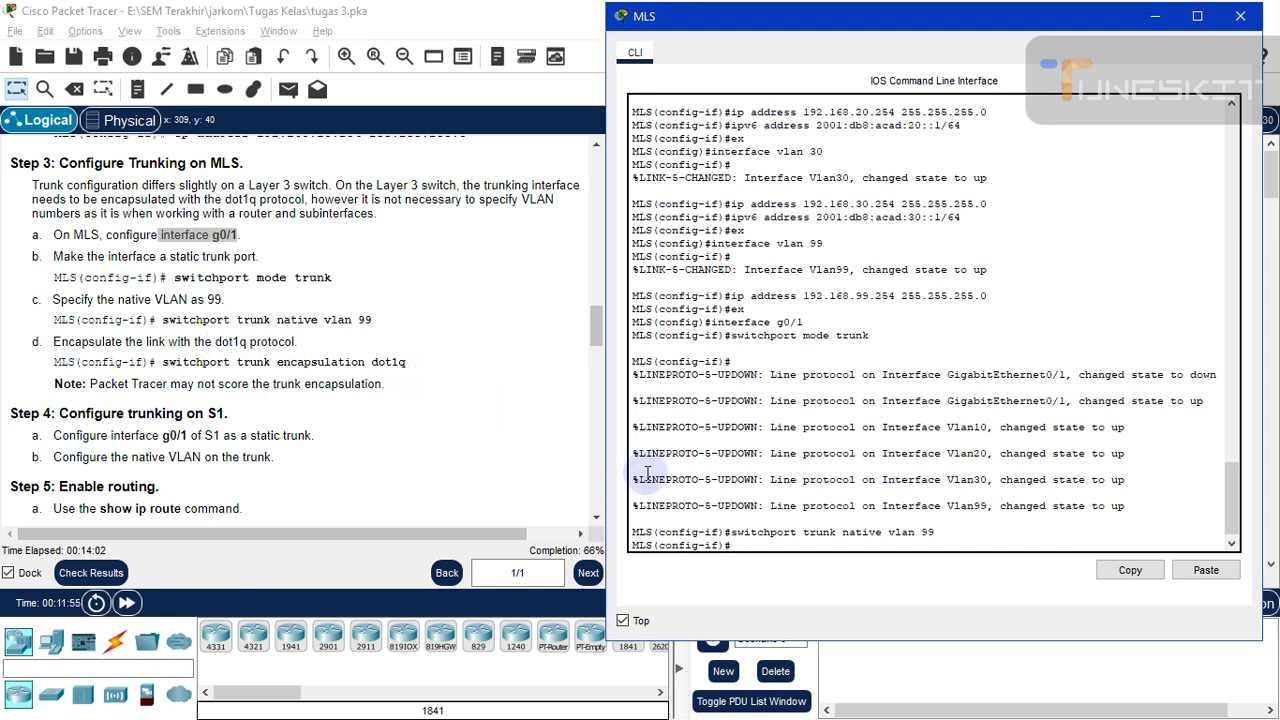
Copy switchport trunk encapsulation dot1q from the instructions and run it on the g0/1 interface of MLS.
left_click_drag(162, 361, 384, 365)
right_click(385, 364)
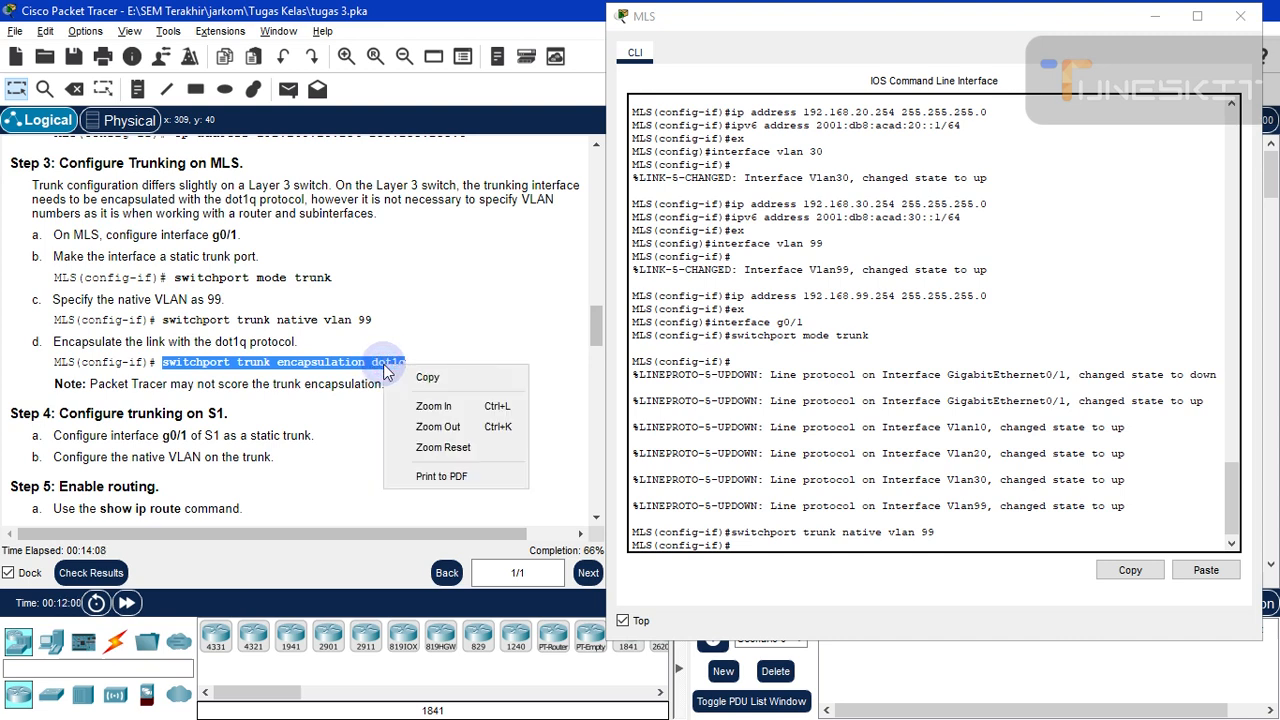
left_click(428, 374)
left_click(784, 554)
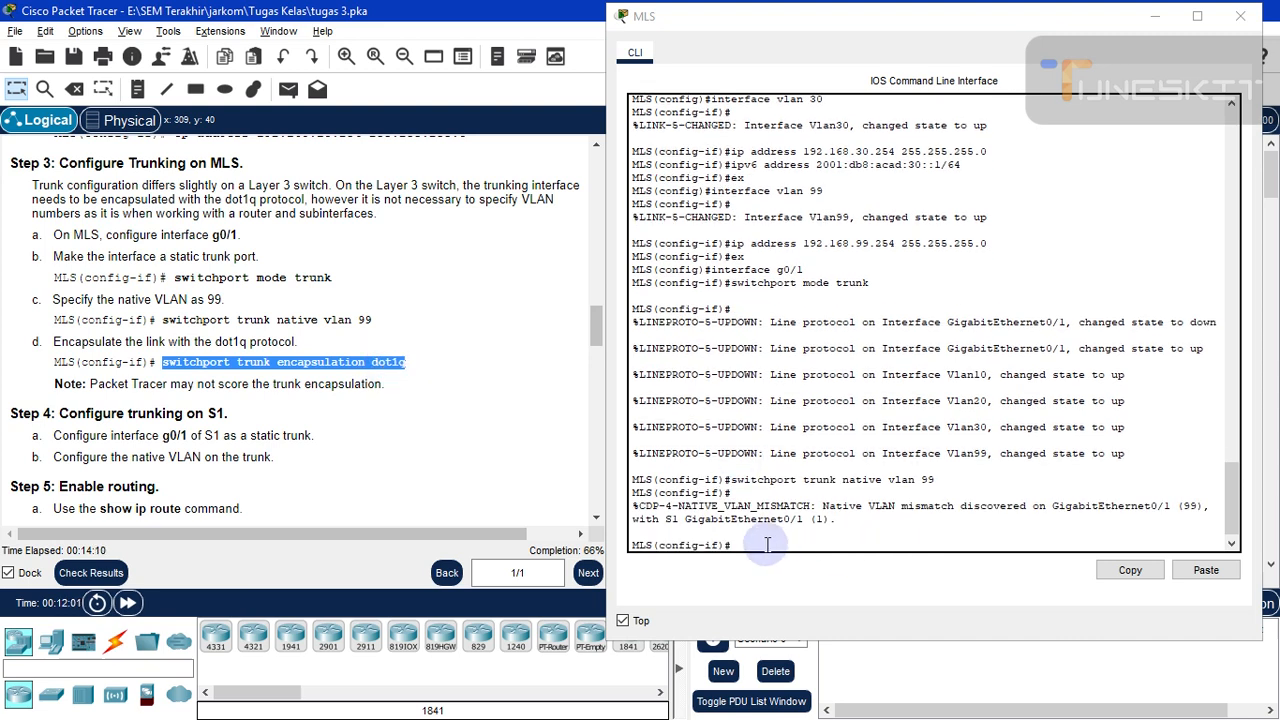
left_click(1192, 574)
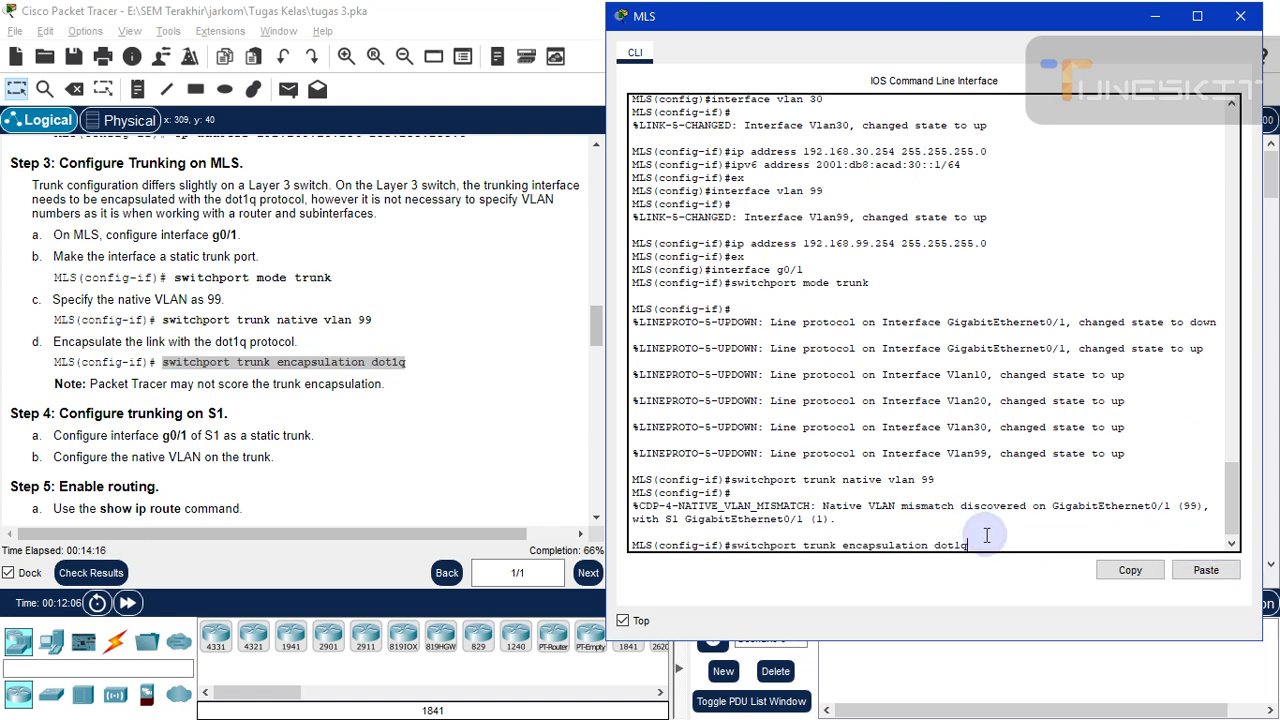
key("Return")
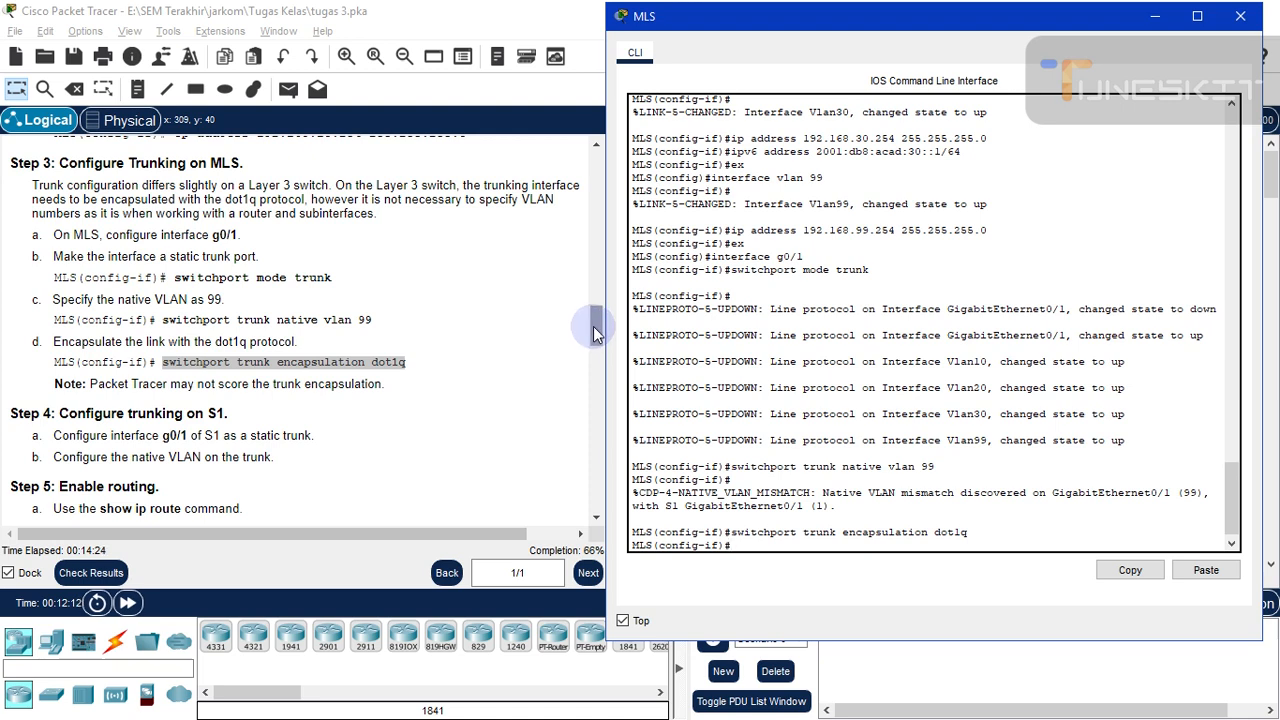
Close the MLS window after checking Step 4, and start a command-line session on switch S1.
left_click_drag(593, 333, 597, 340)
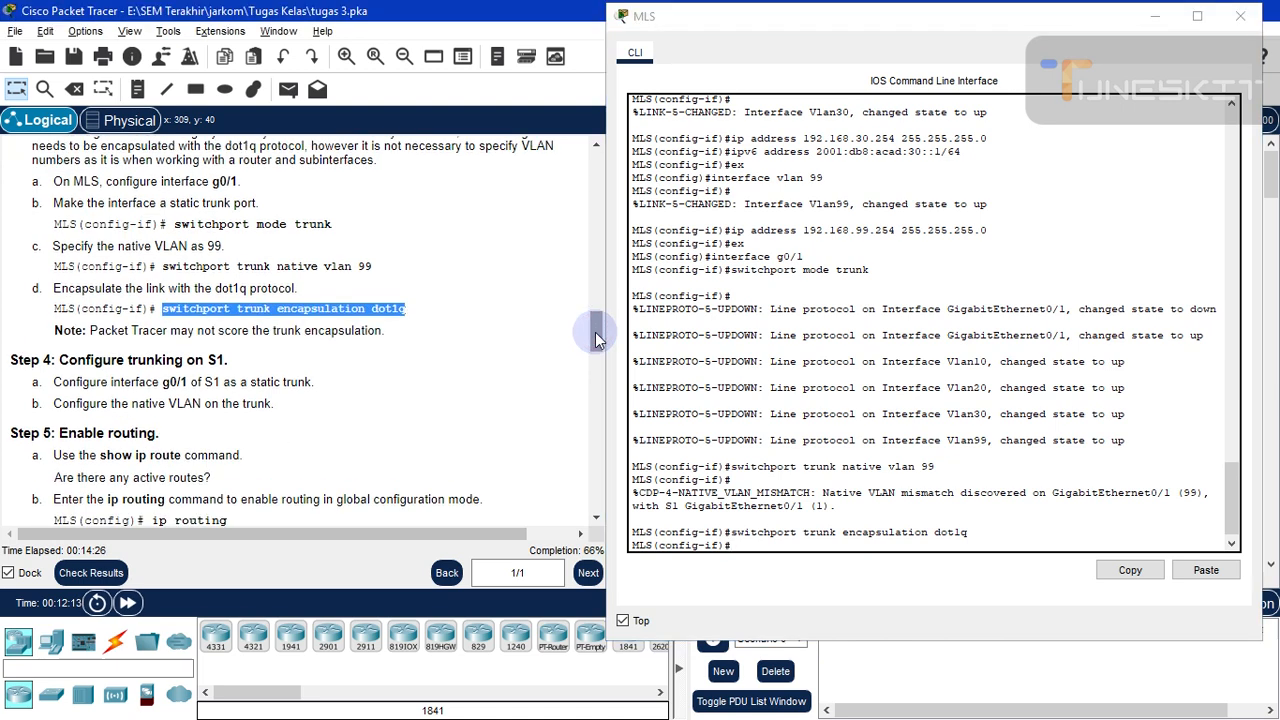
scroll(595, 340, "down", 3)
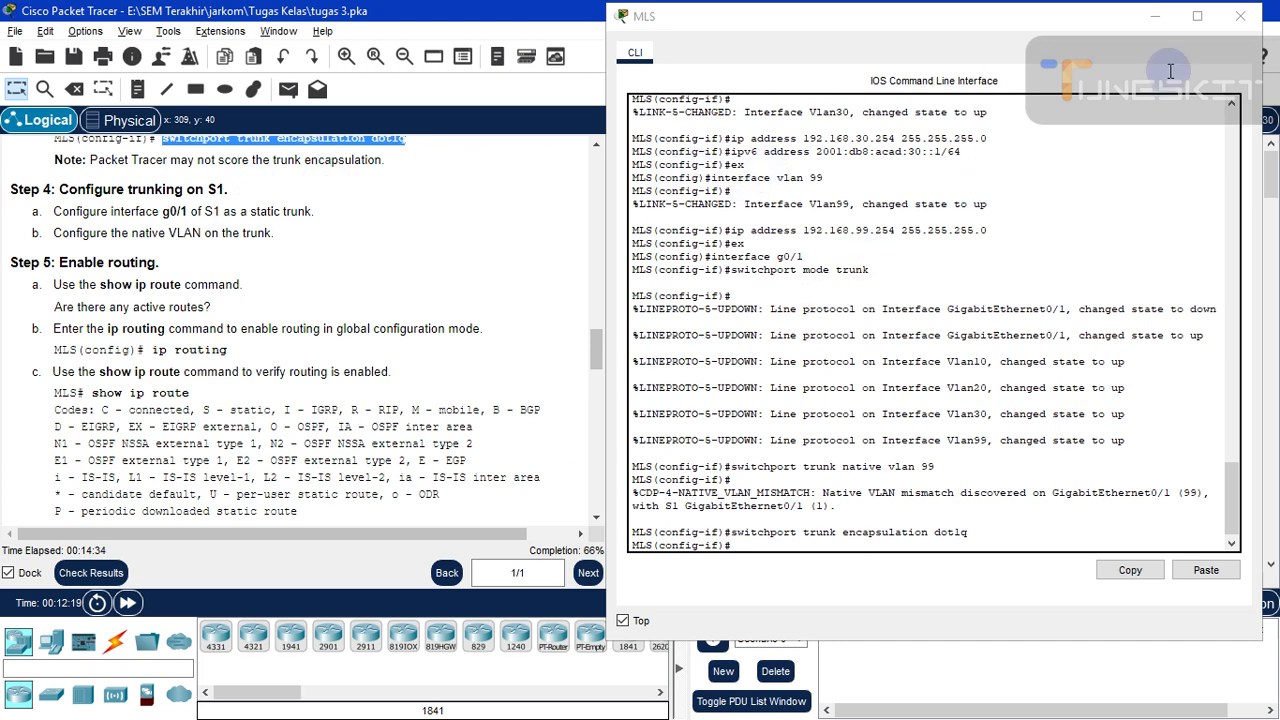
left_click(1240, 16)
left_click(983, 268)
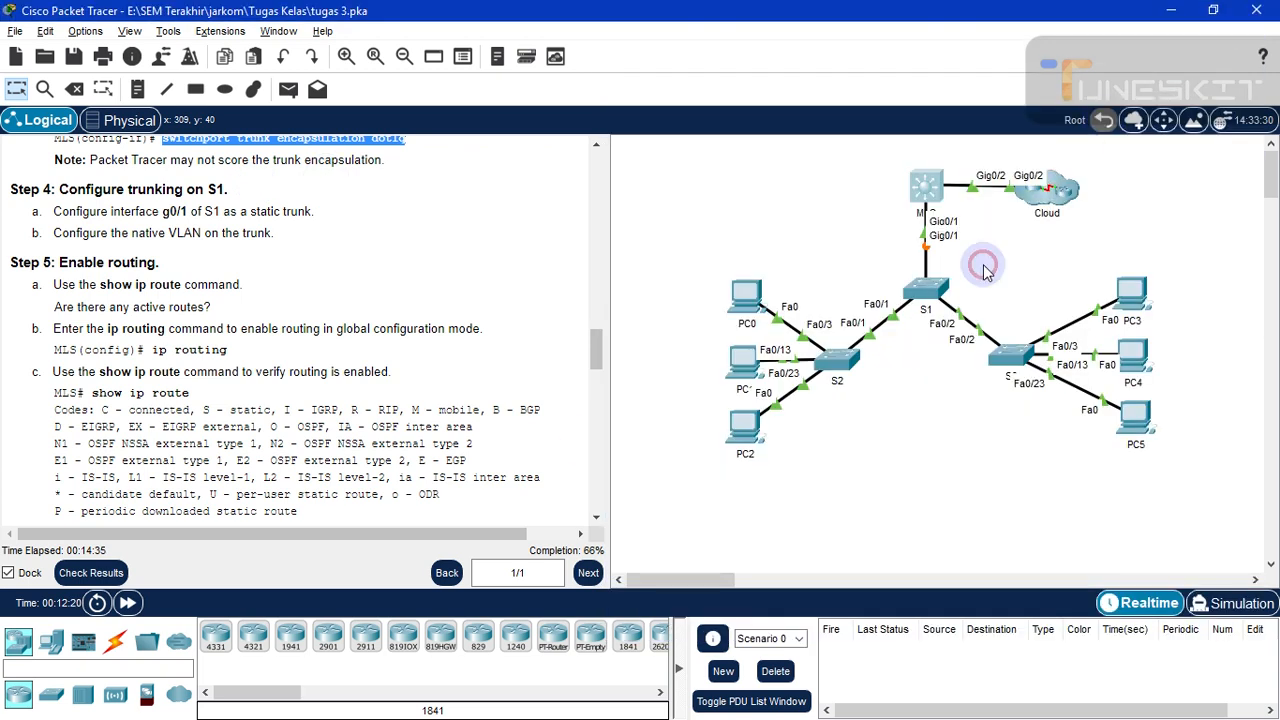
left_click(927, 303)
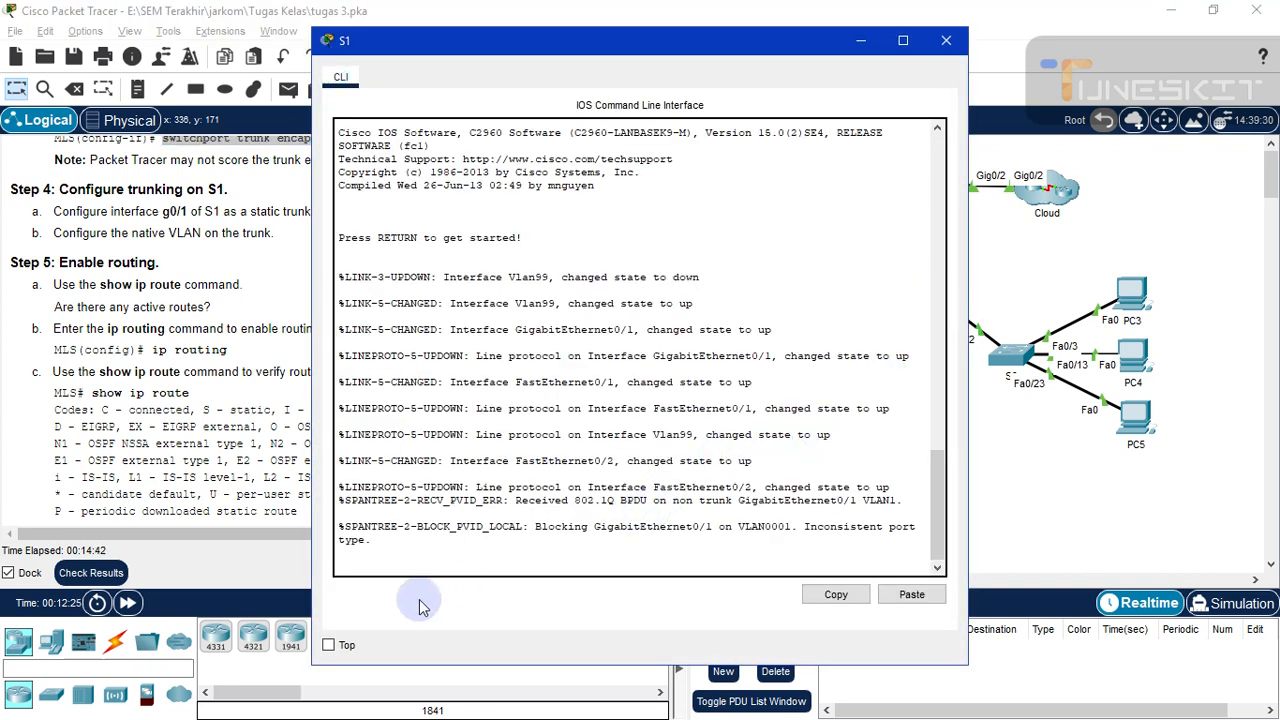
key("Return")
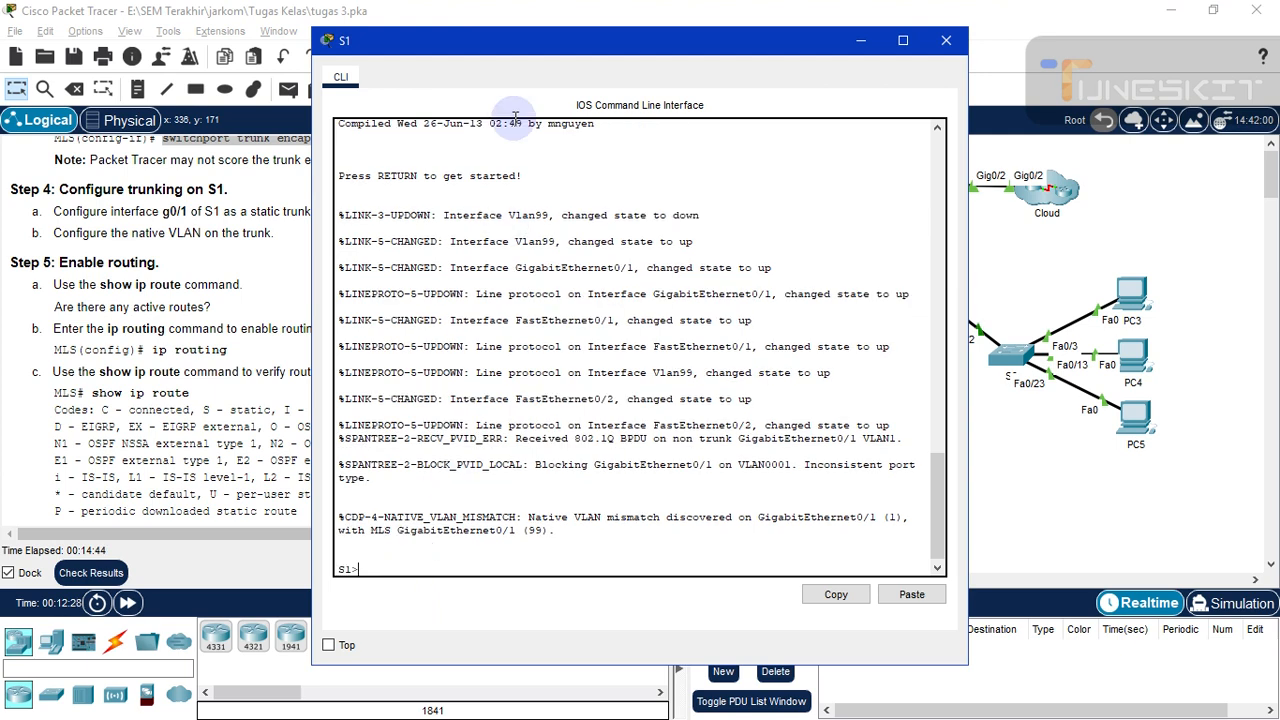
Keep the S1 window on top and place it so the Step 4 instructions stay readable beside it.
left_click_drag(530, 51, 760, 40)
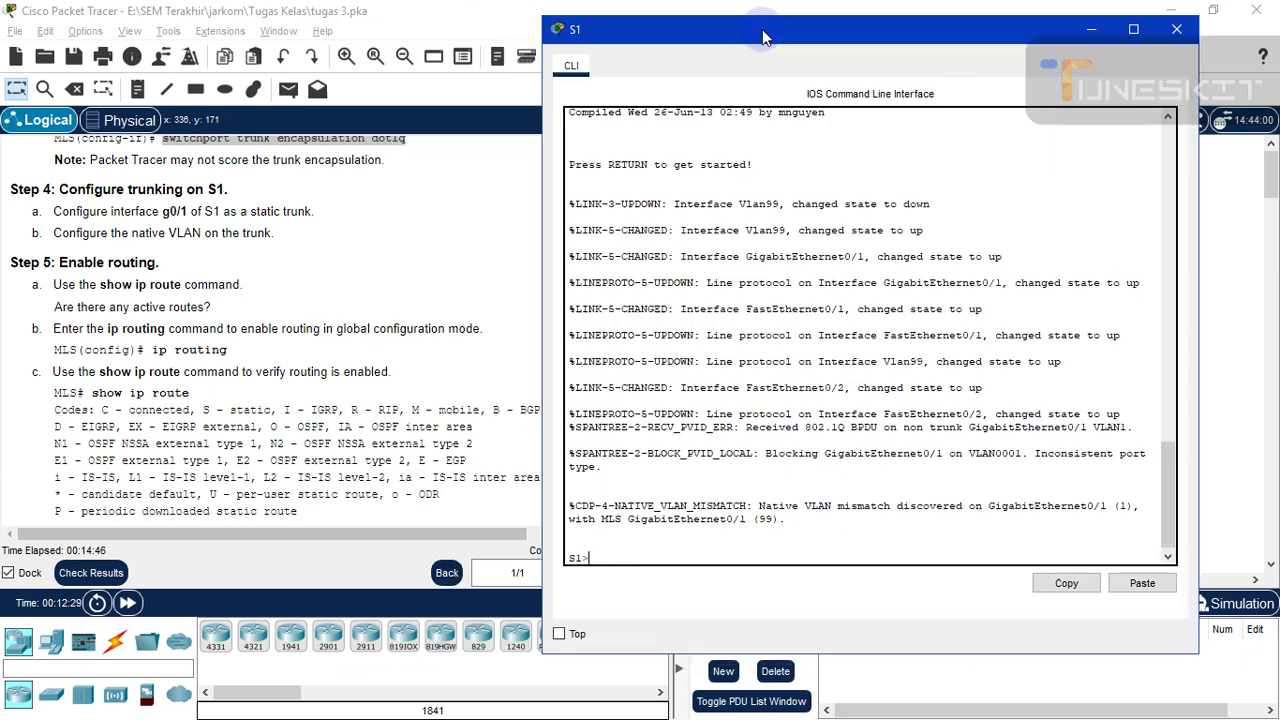
left_click(559, 634)
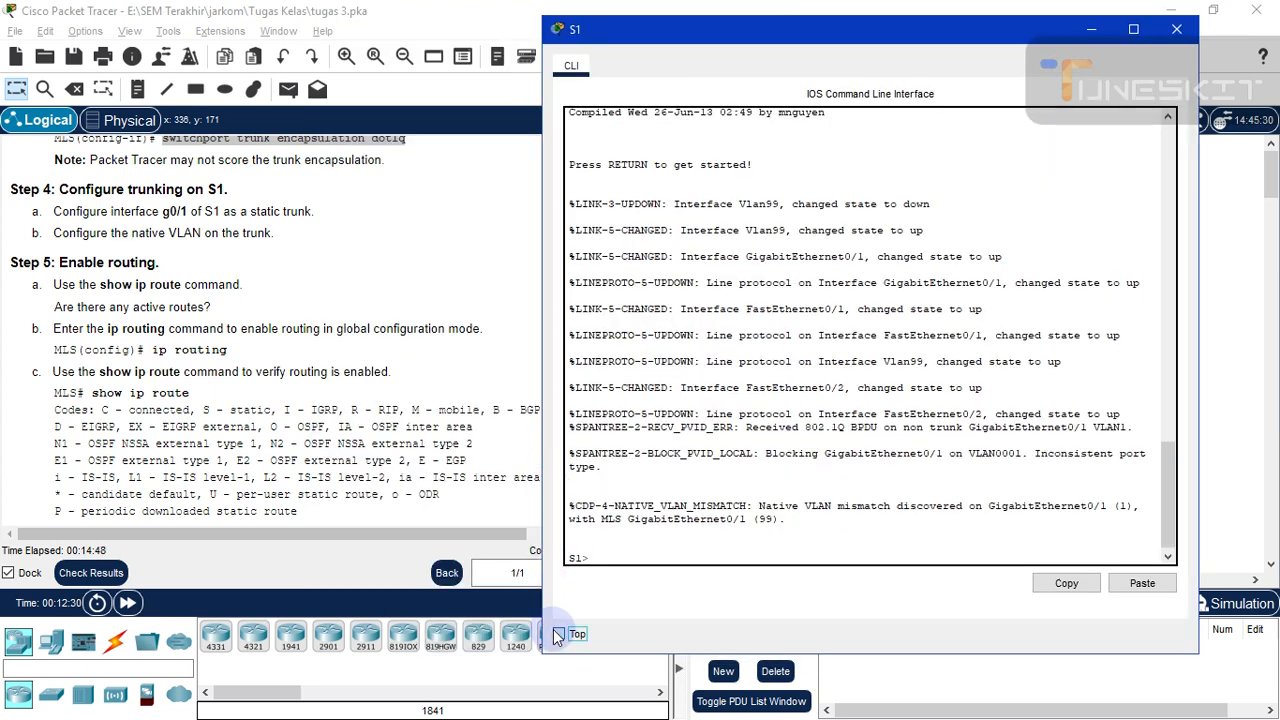
left_click_drag(770, 42, 838, 33)
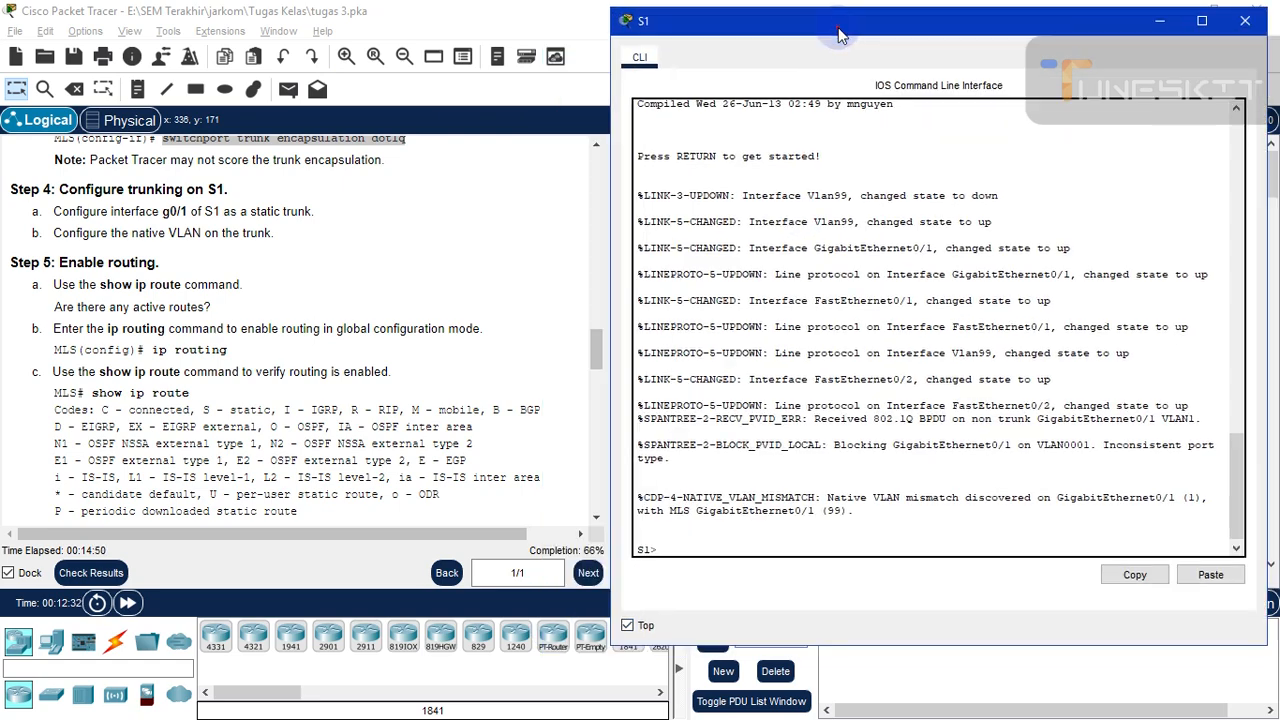
left_click(673, 546)
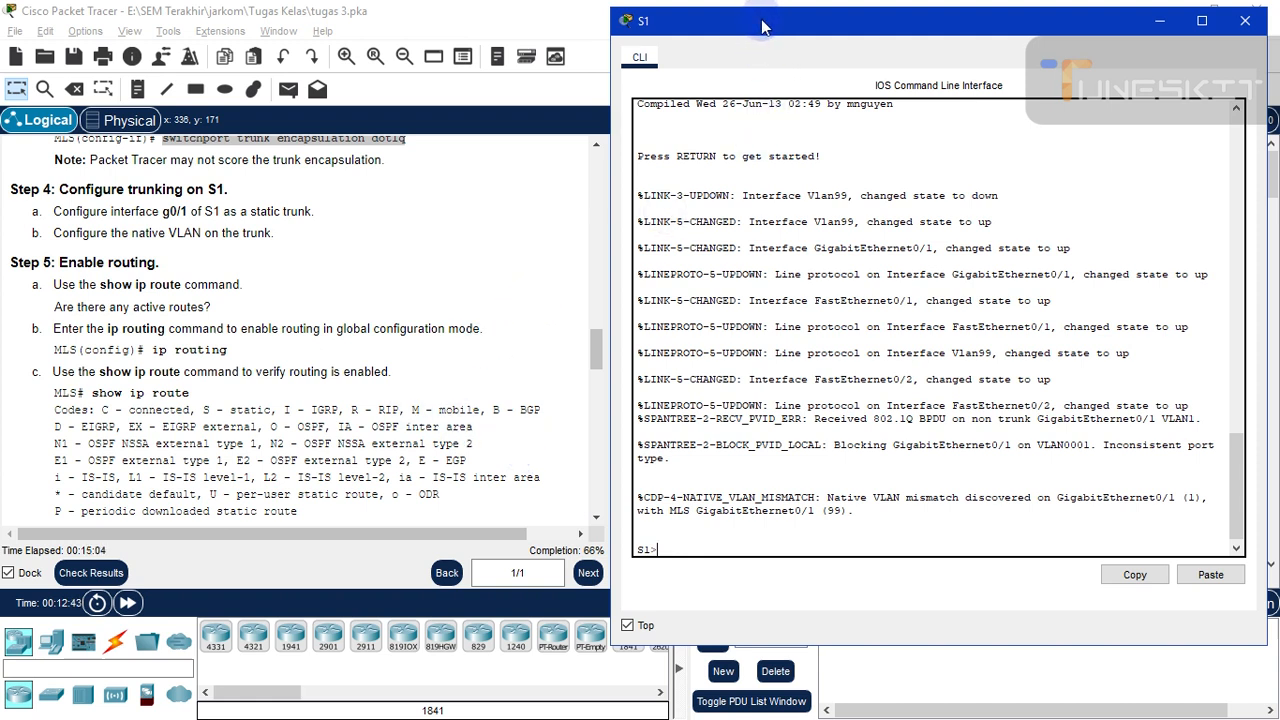
left_click_drag(765, 25, 298, 51)
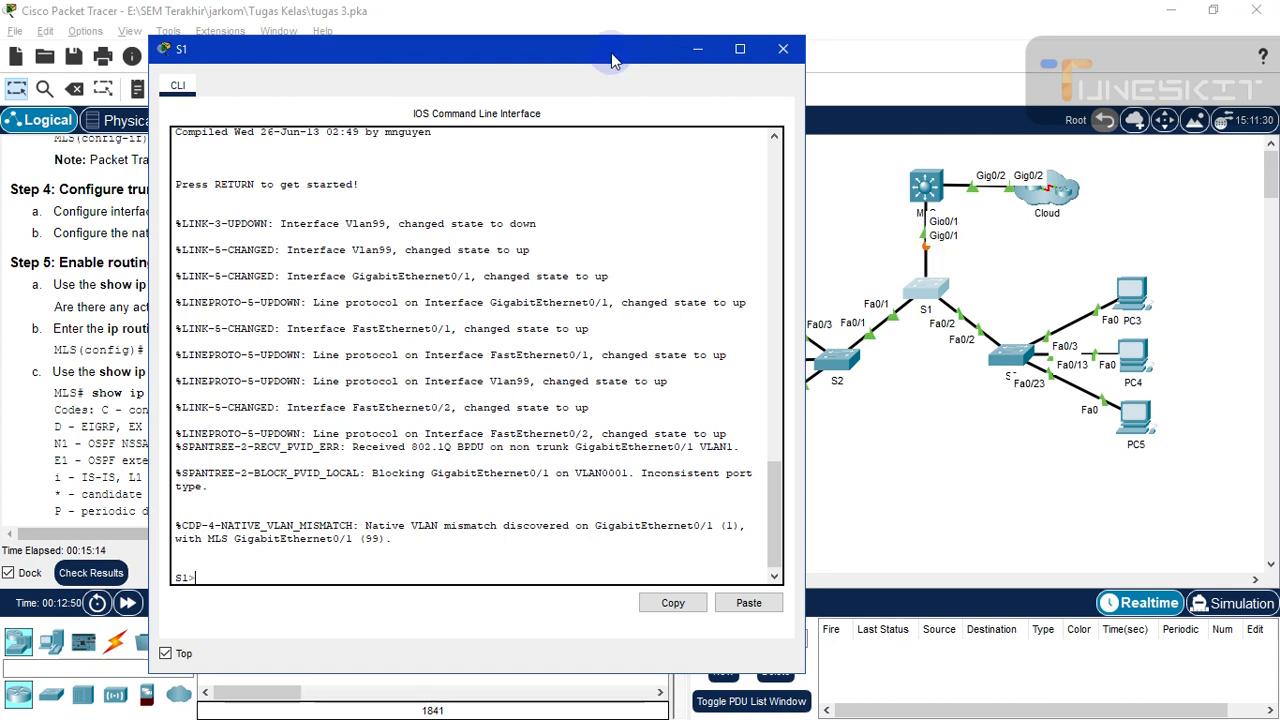
left_click_drag(612, 56, 925, 42)
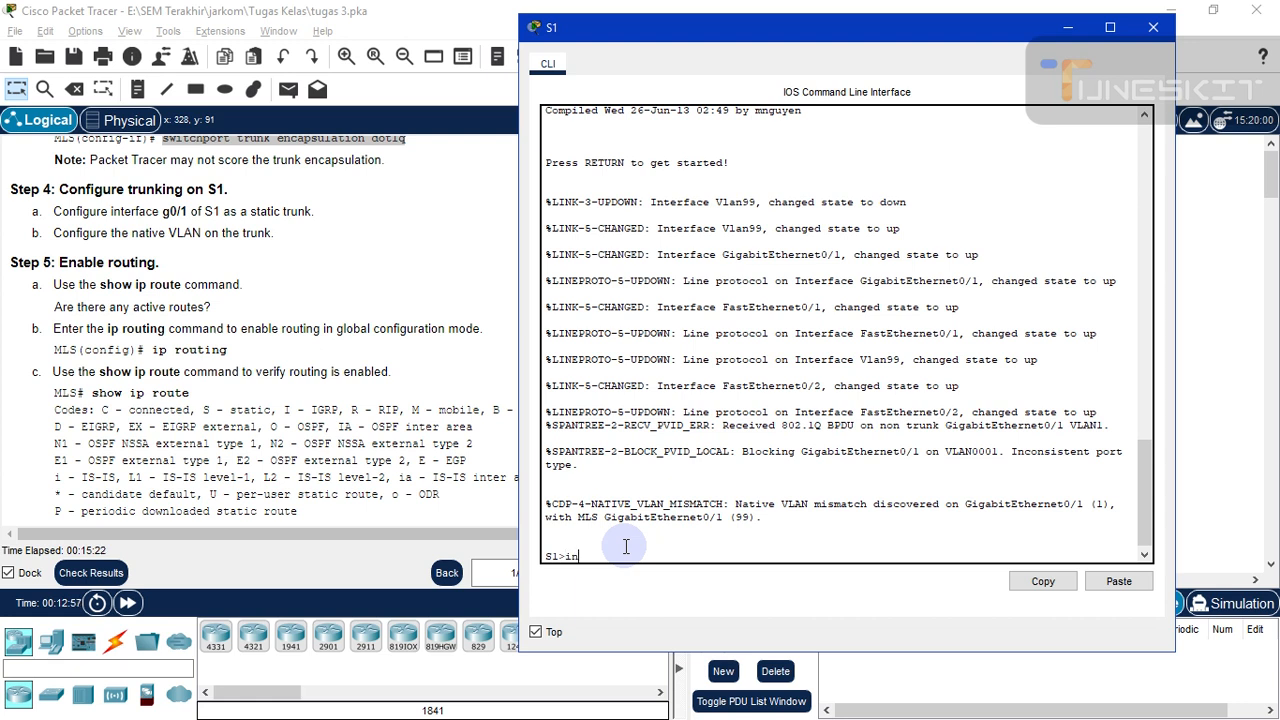
type("terfac")
key("BackSpace")
key("BackSpace")
key("BackSpace")
key("BackSpace")
key("BackSpace")
key("BackSpace")
key("BackSpace")
key("BackSpace")
key("BackSpace")
Enter global configuration mode on S1 through privileged mode, and select interface g0/1 for configuration.
type("conf t")
key("Return")
type("e")
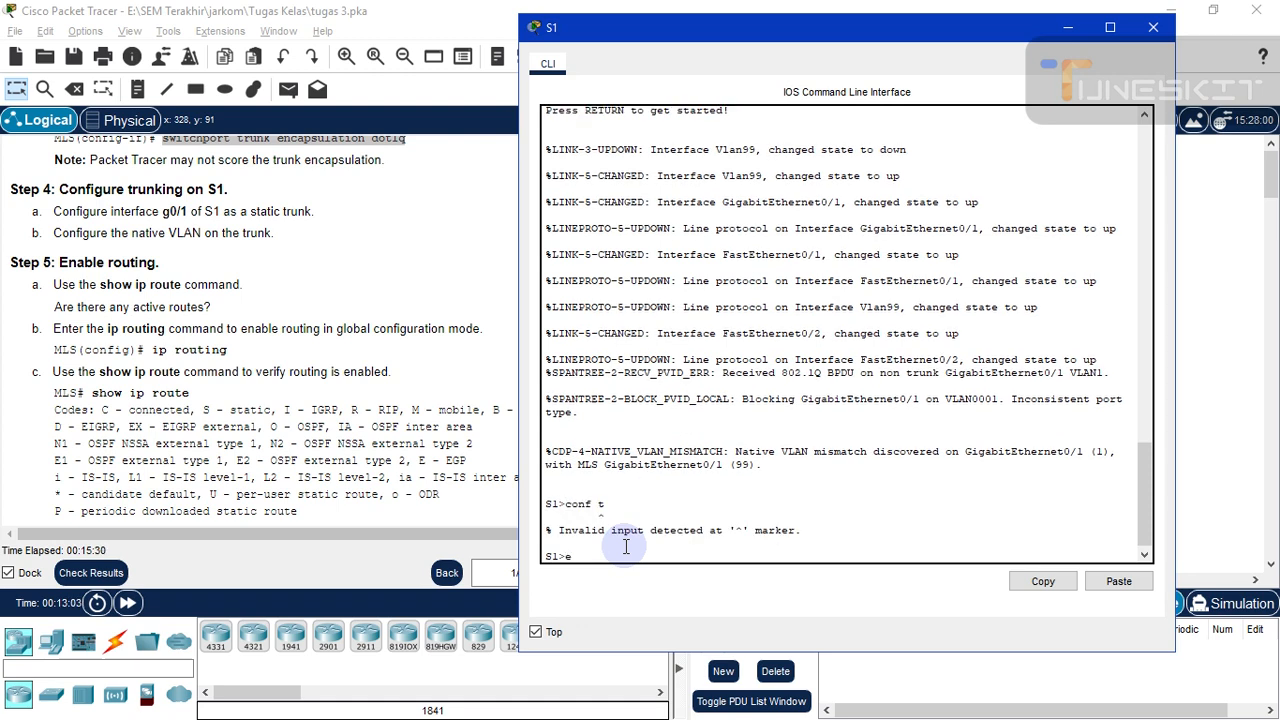
type("n")
key("Return")
type("conf")
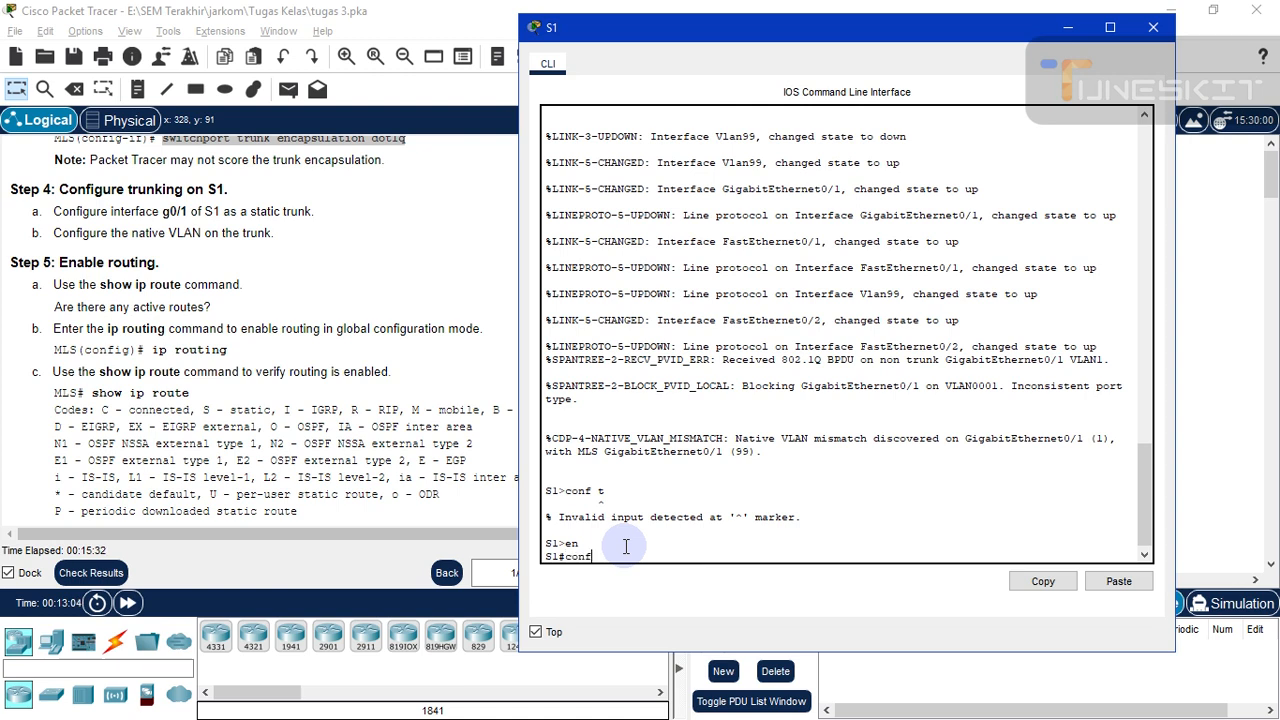
type(" t")
key("Return")
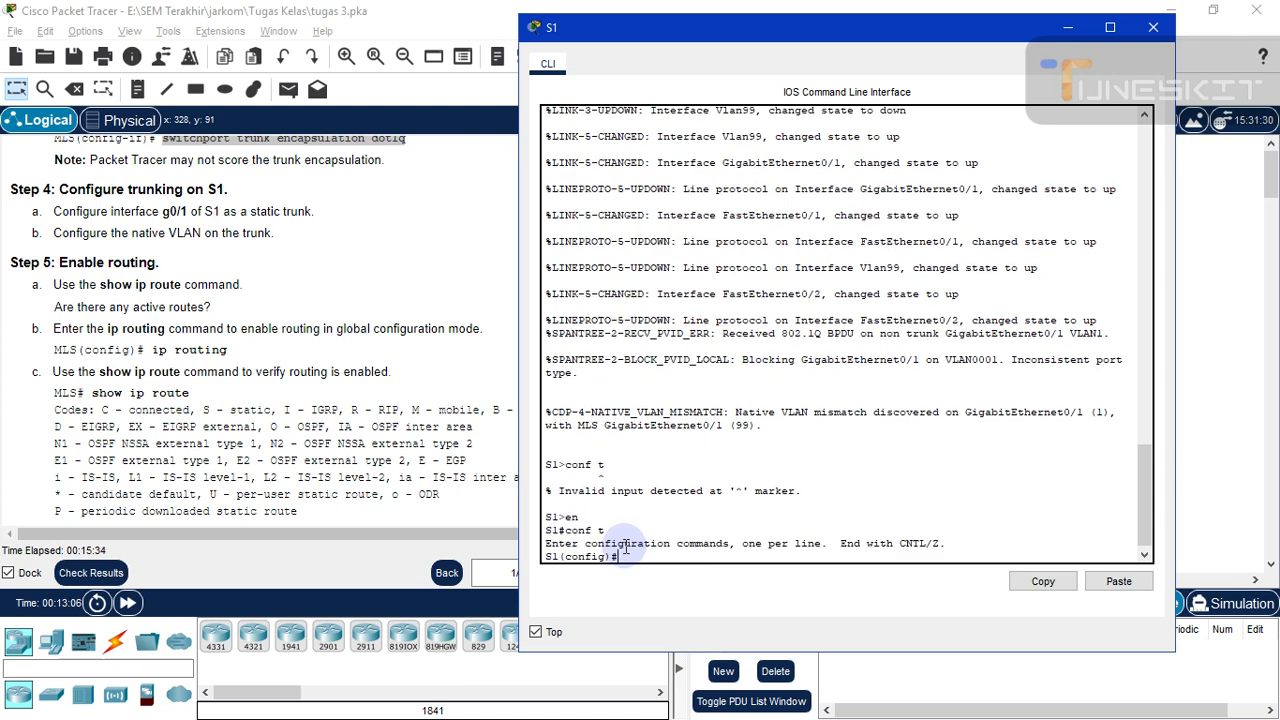
type("interface g0/1")
key("Return")
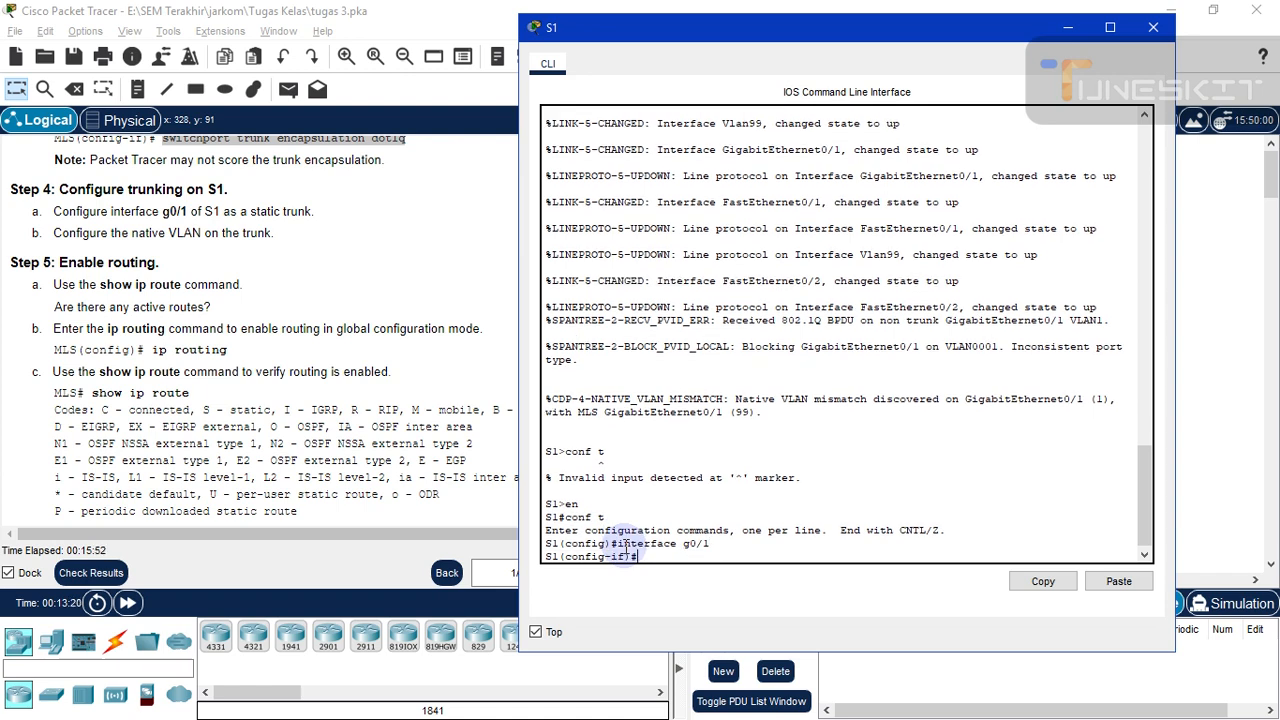
key("Up")
key("BackSpace")
key("BackSpace")
key("BackSpace")
key("BackSpace")
key("BackSpace")
key("BackSpace")
key("BackSpace")
key("BackSpace")
key("BackSpace")
key("BackSpace")
key("BackSpace")
key("BackSpace")
Make interface g0/1 of S1 a static trunk with switchport mode trunk.
type("switchport mode trun")
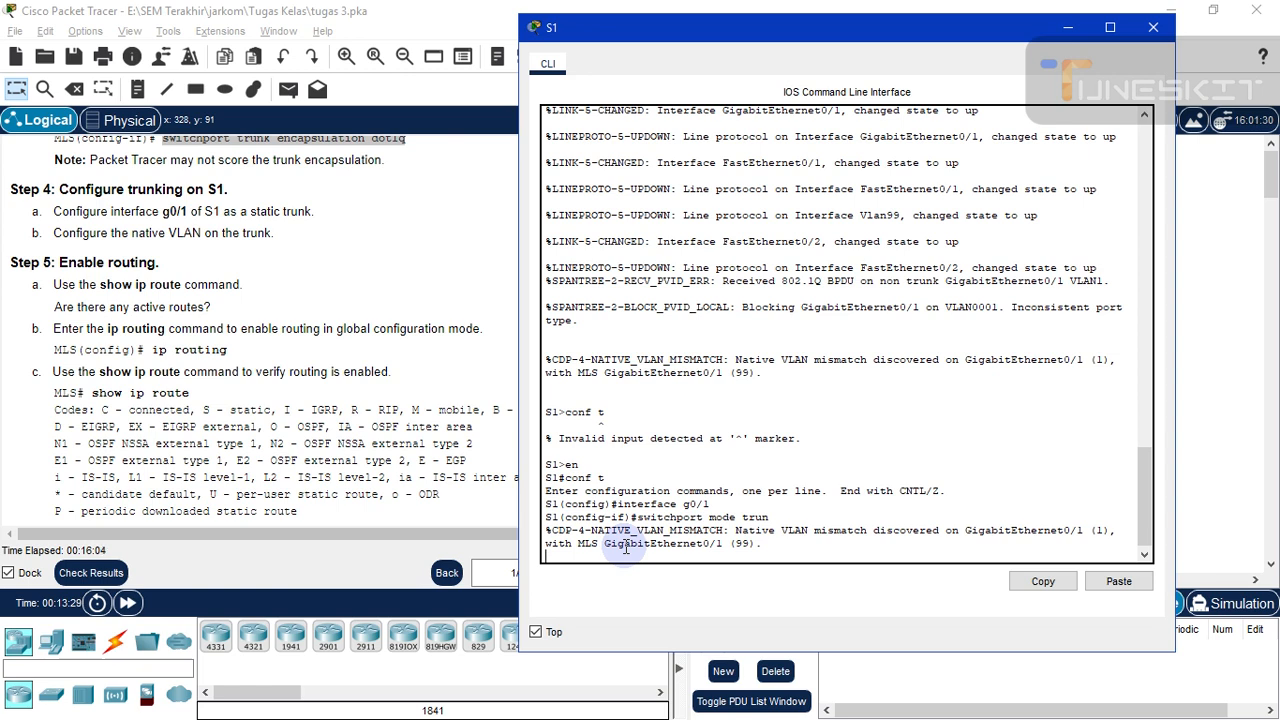
key("Return")
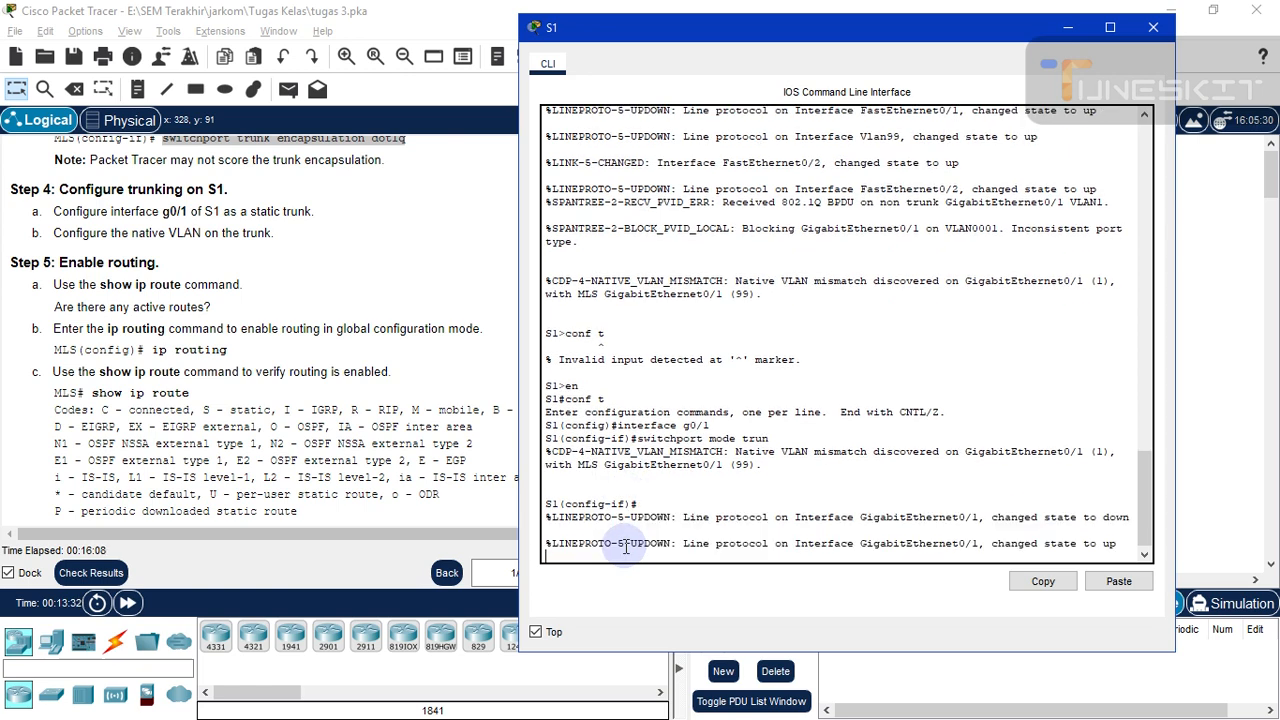
key("Return")
Reapply switchport mode trunk on interface g0/1 of S1, set its trunk native VLAN to 99, and exit interface configuration.
key("Up")
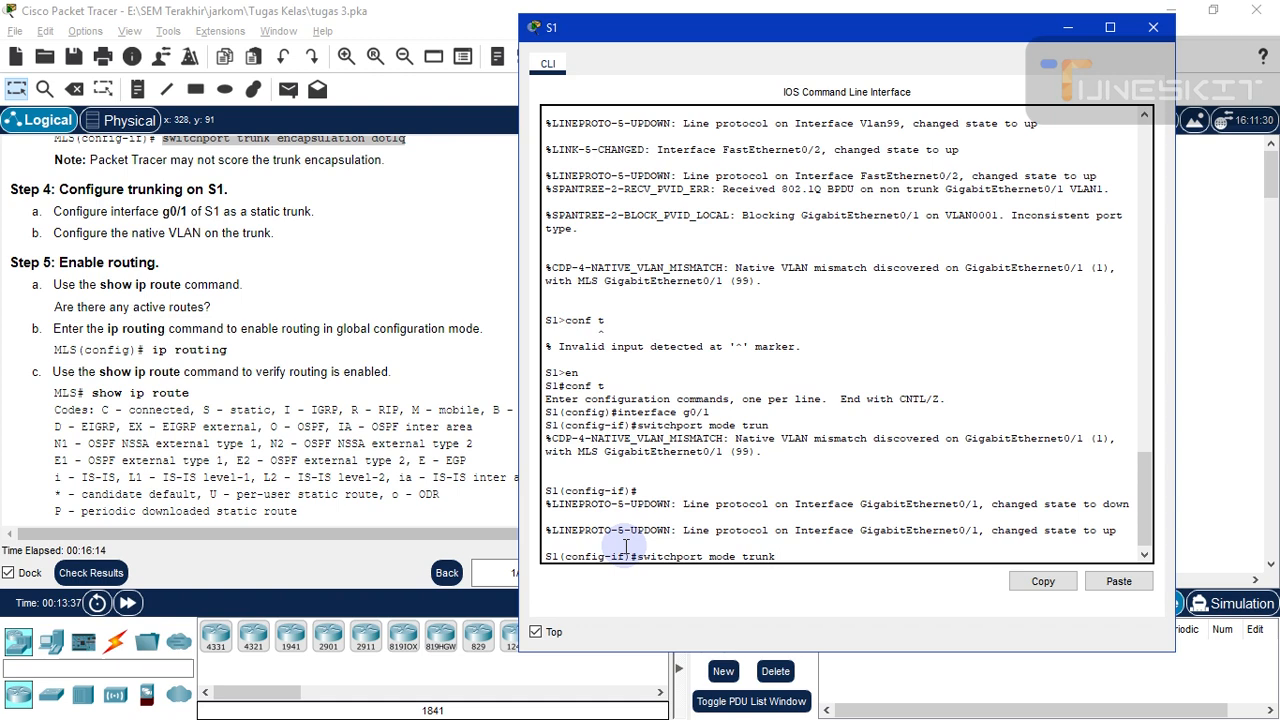
key("Return")
key("Up")
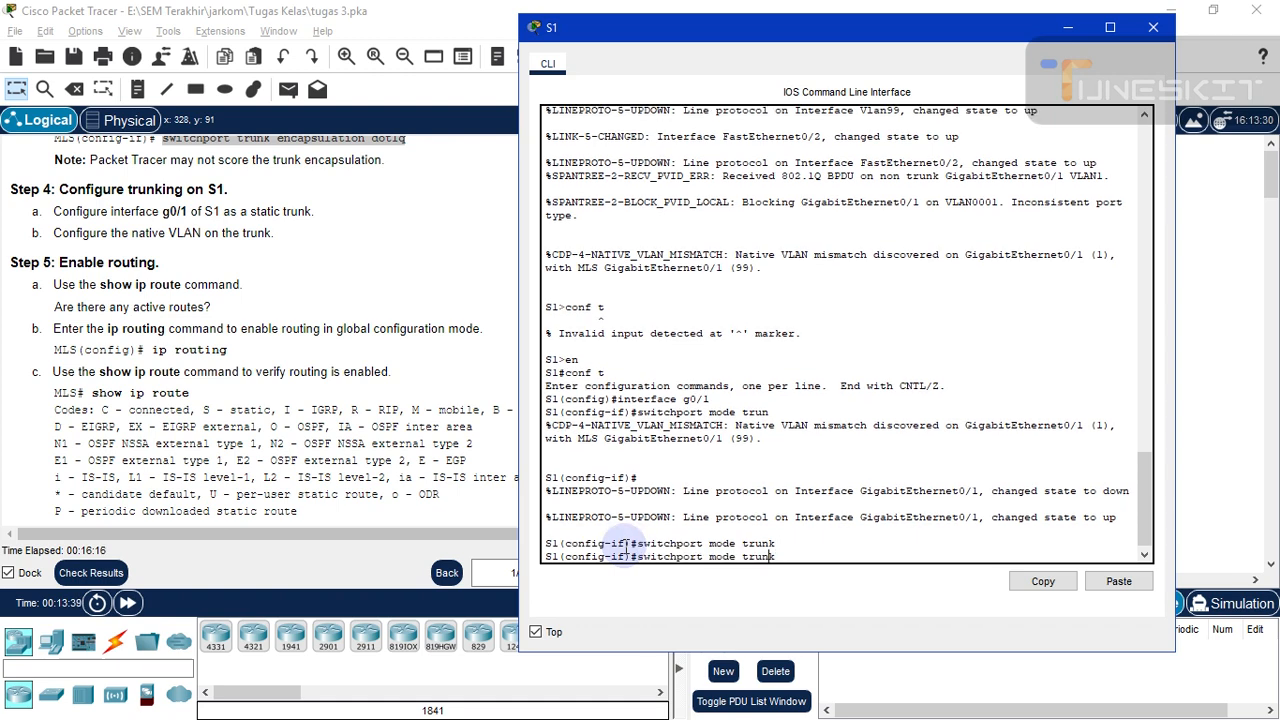
key("BackSpace")
key("BackSpace")
key("BackSpace")
key("BackSpace")
key("BackSpace")
type("native vlan 99")
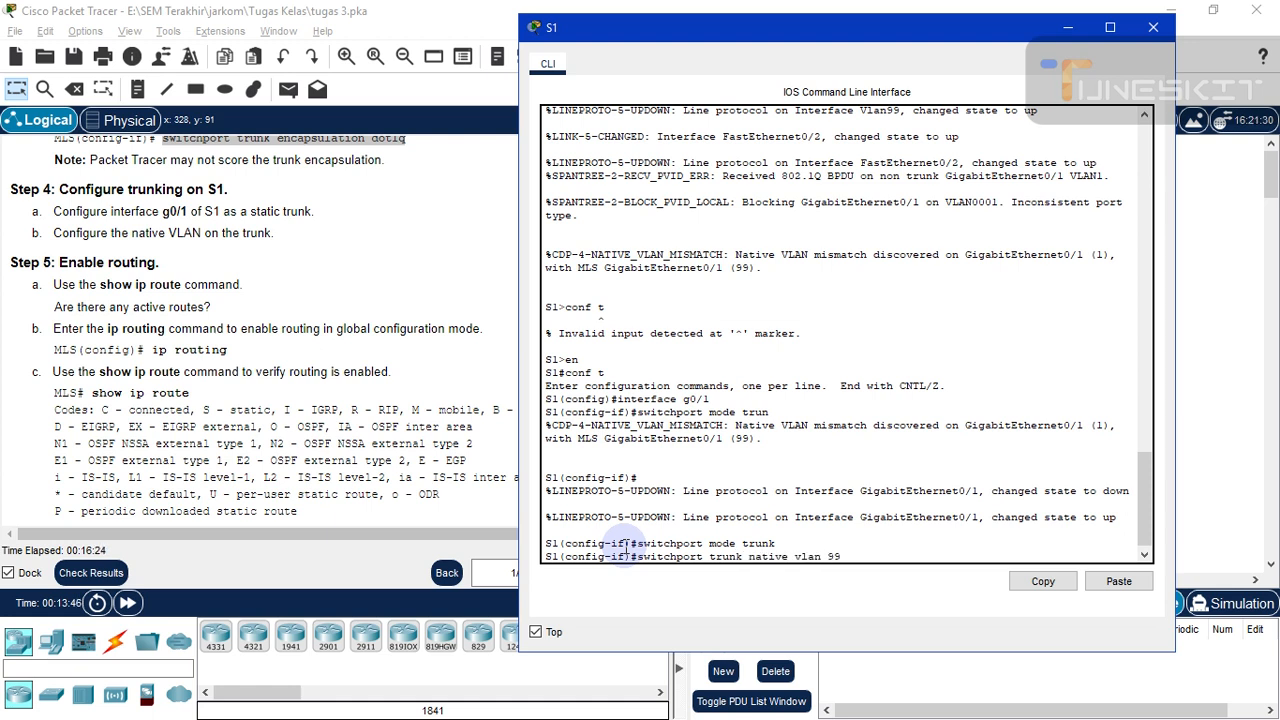
key("Return")
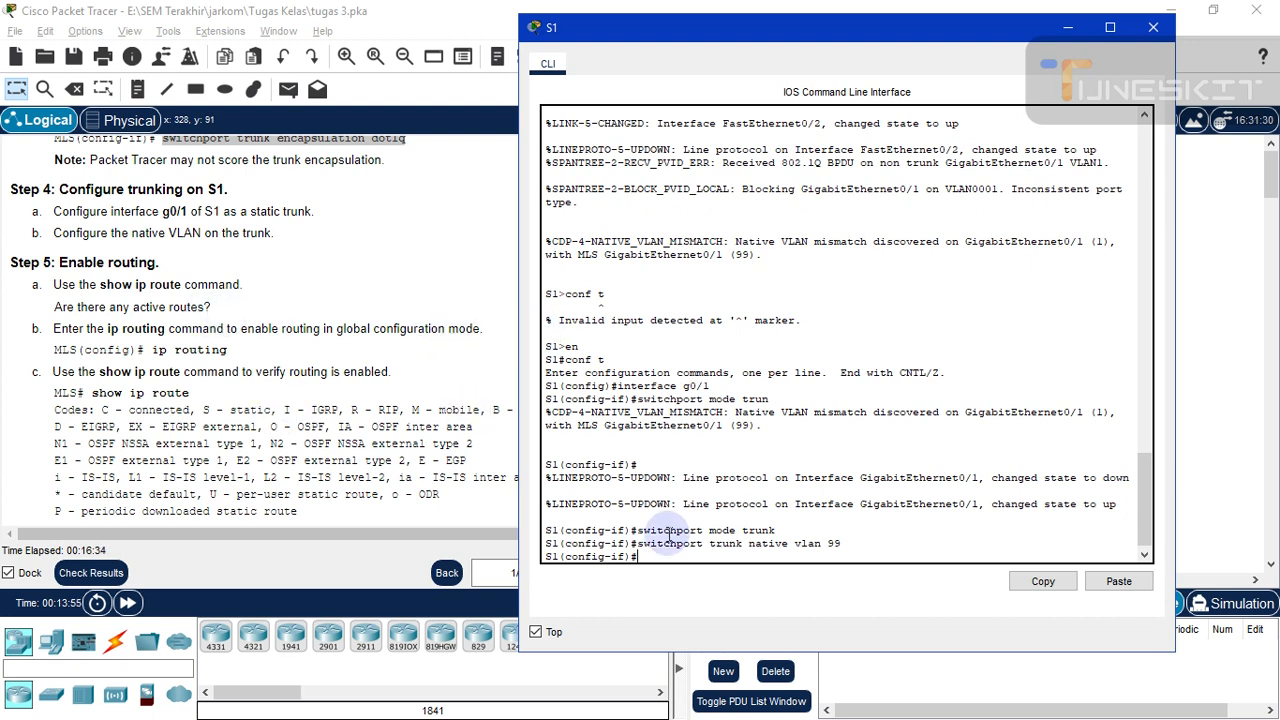
type("ex")
key("Return")
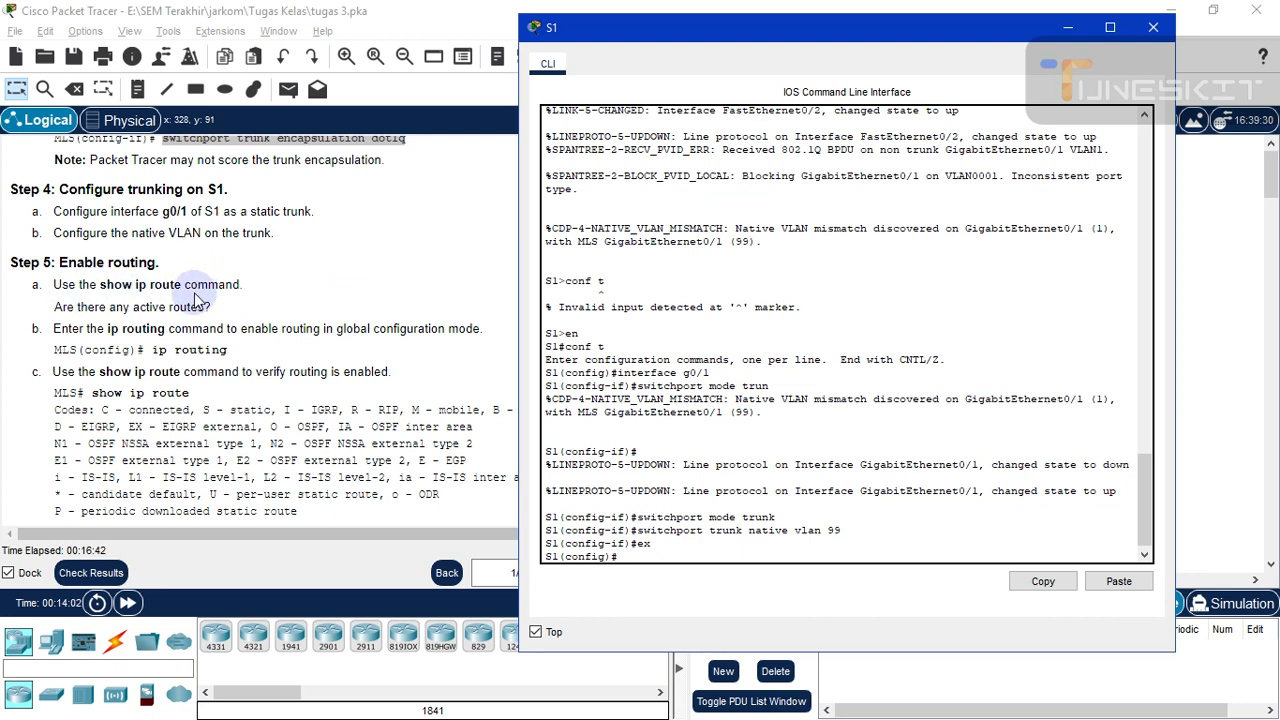
Close the S1 window and open the MLS command line, keeping it on top beside the Step 5 instructions.
left_click(1153, 30)
left_click(928, 190)
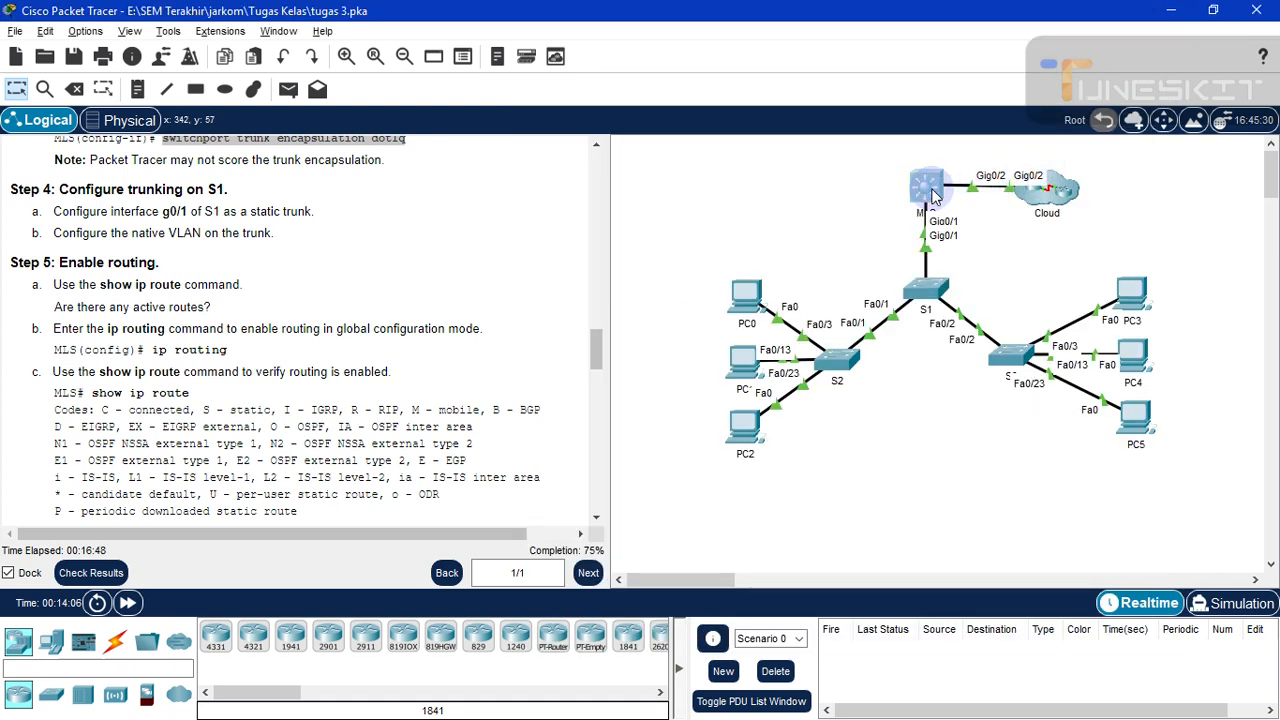
scroll(930, 190, "up", 10)
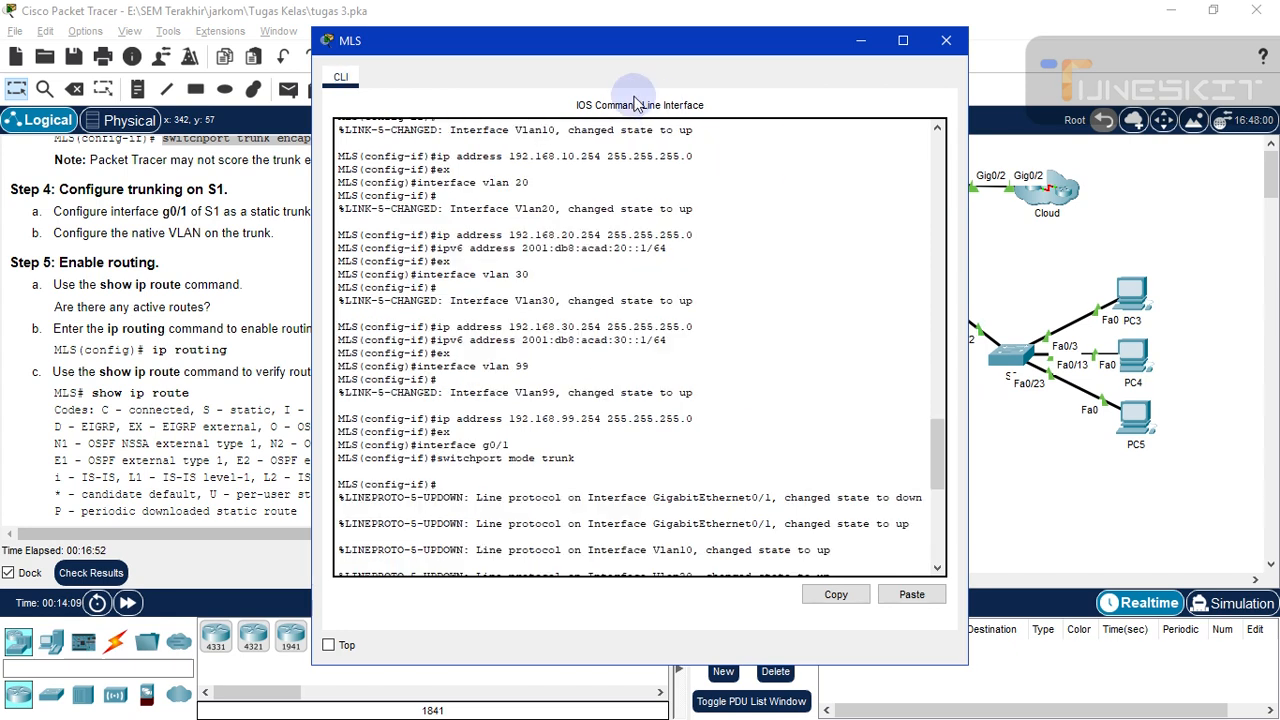
left_click_drag(604, 49, 832, 30)
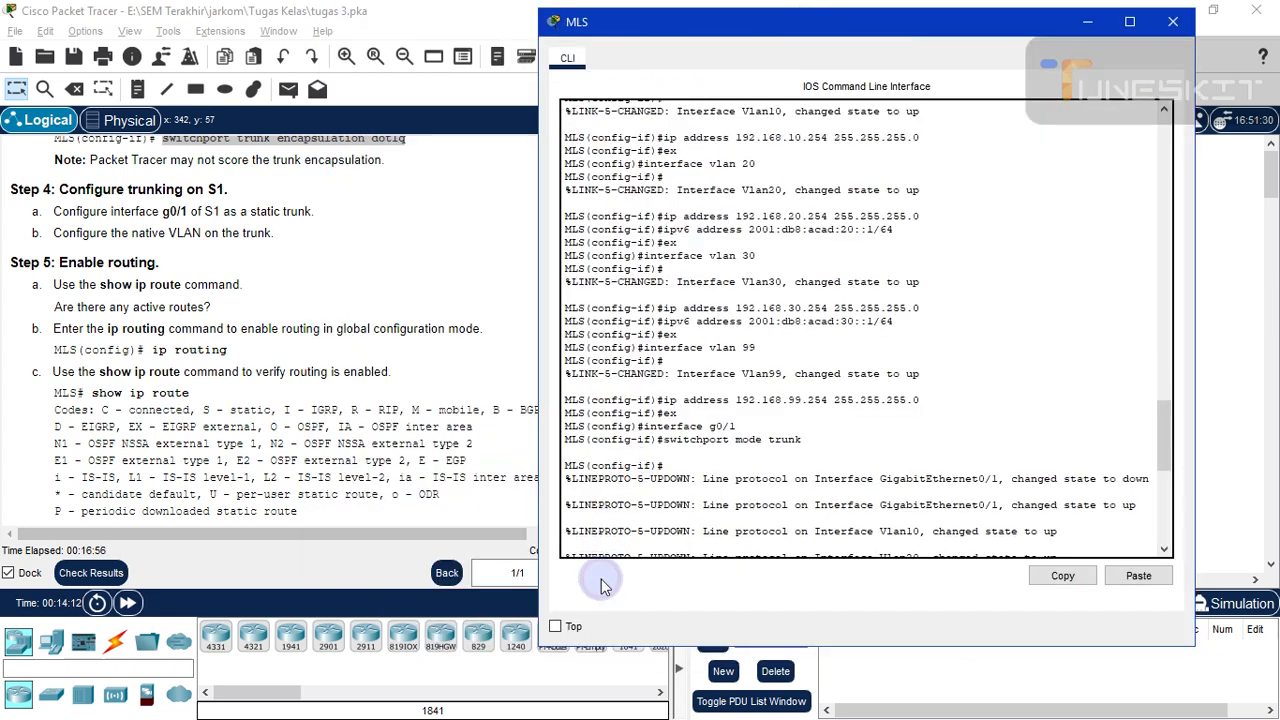
left_click(555, 626)
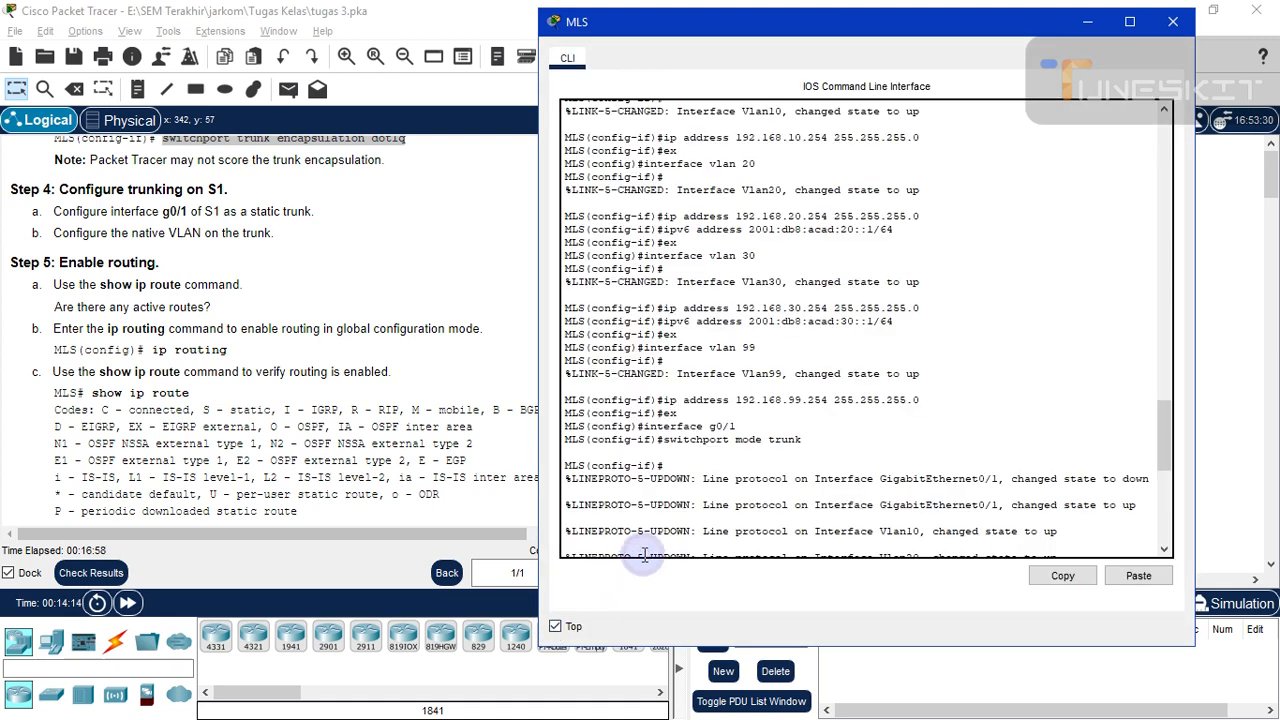
scroll(645, 550, "down", 10)
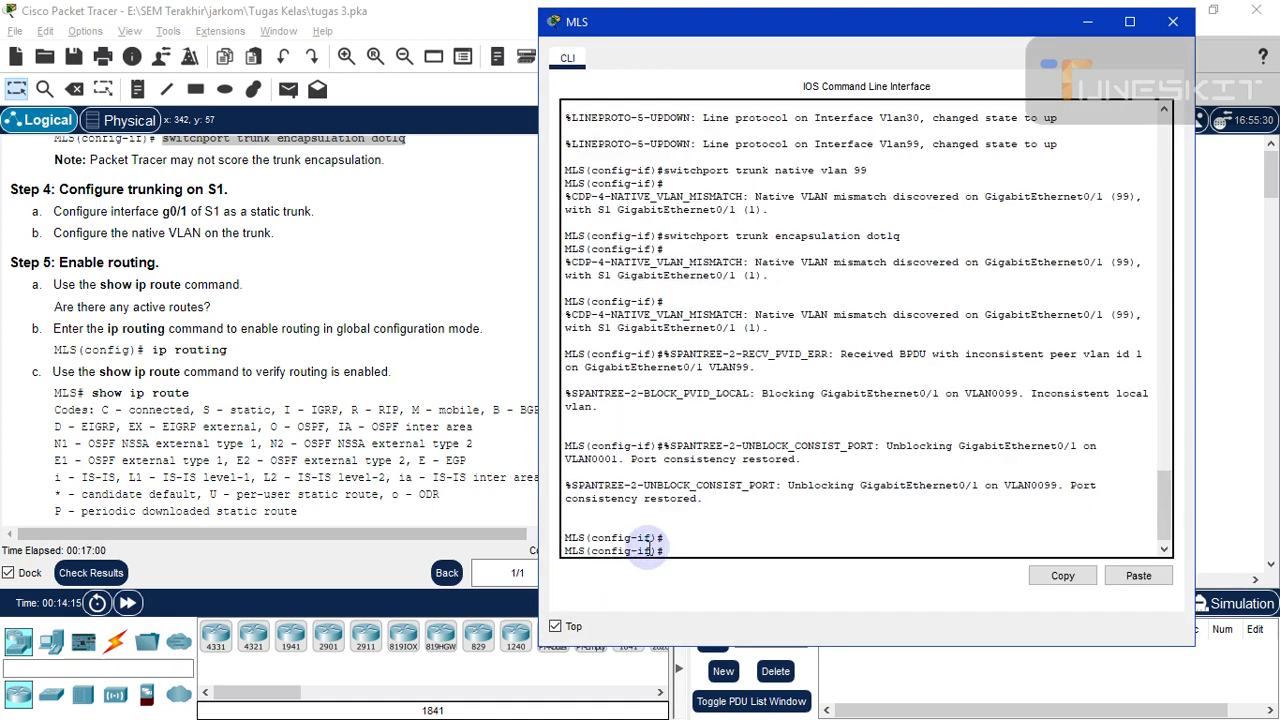
Exit interface configuration on MLS and enable Layer 3 routing with ip routing in global configuration mode.
type("ex")
key("Return")
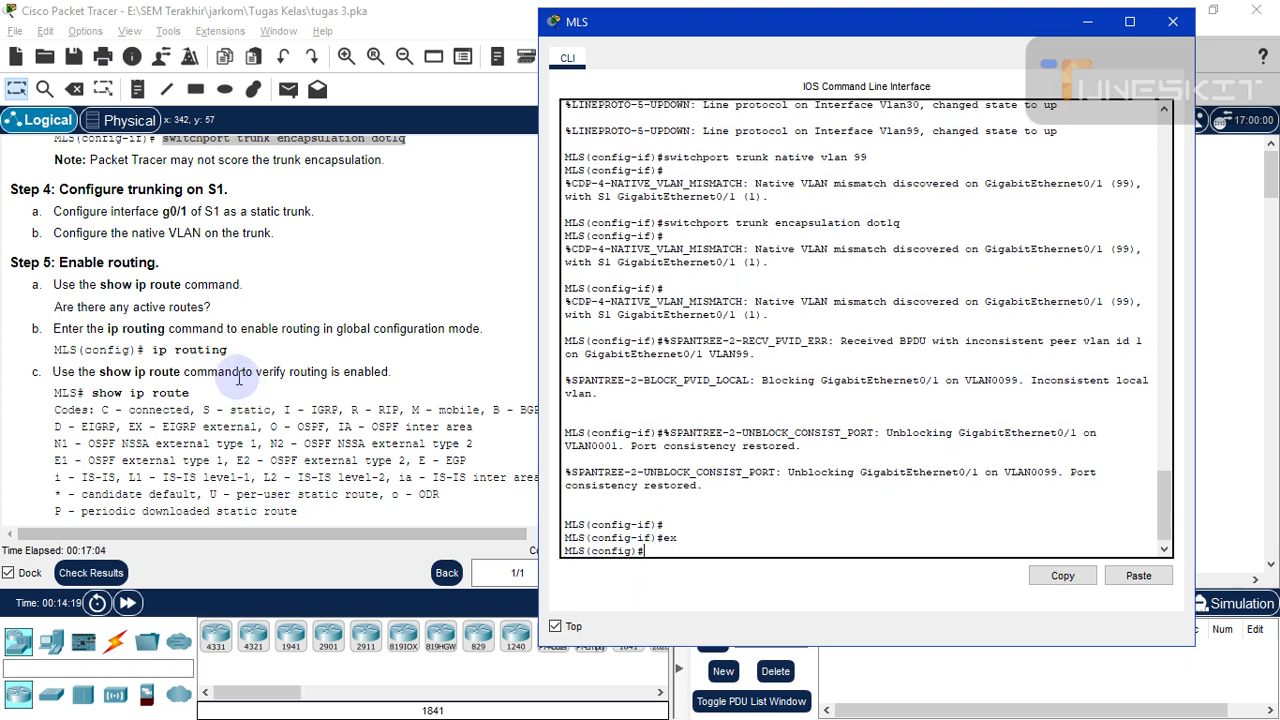
left_click(187, 352)
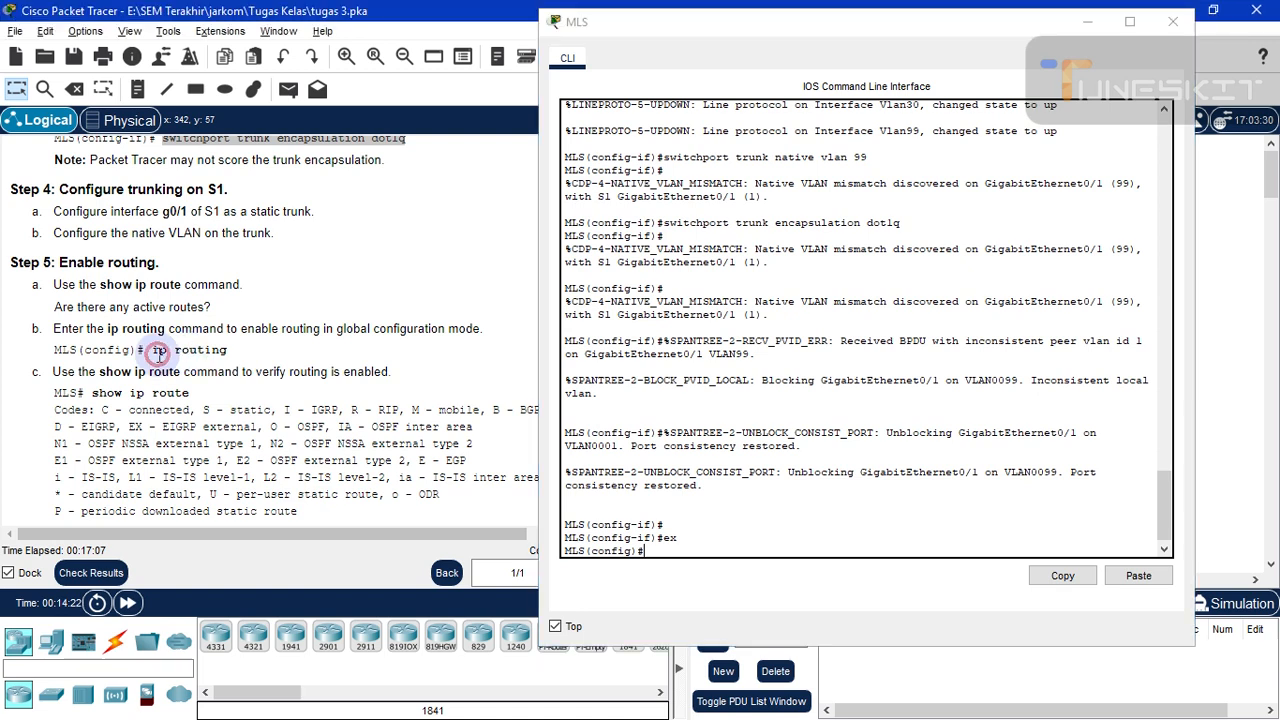
left_click(152, 351)
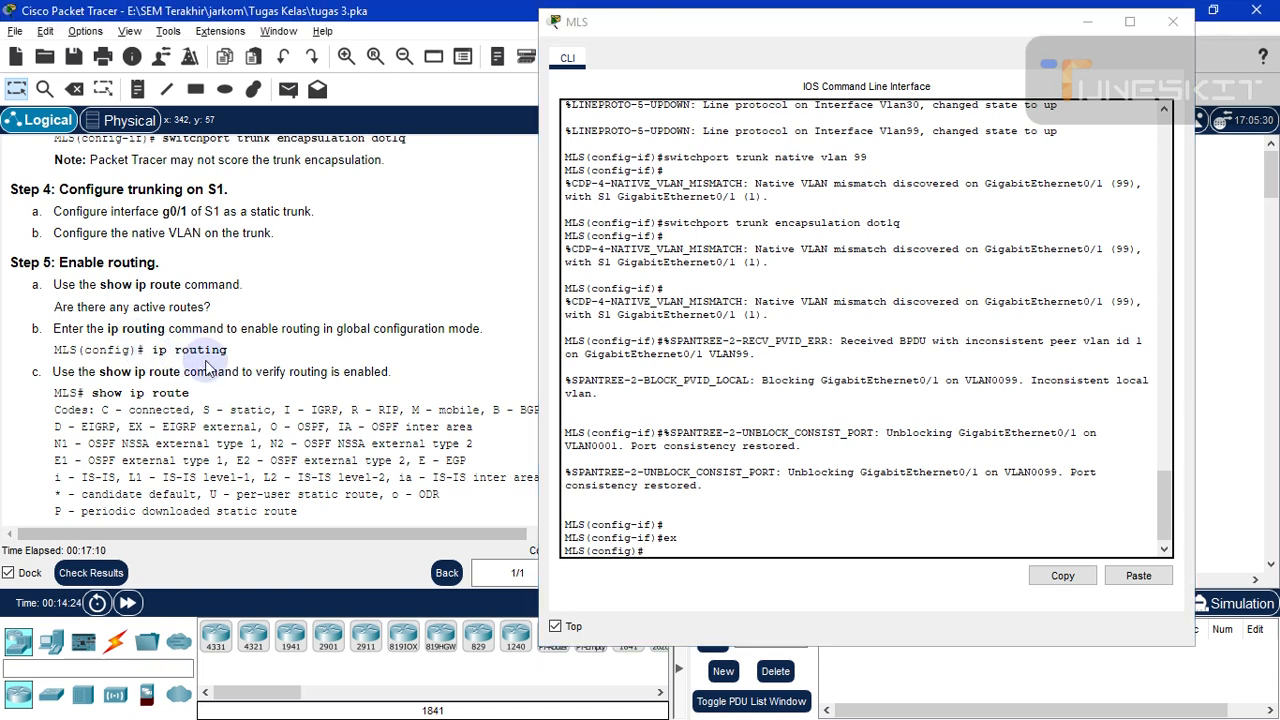
key("i")
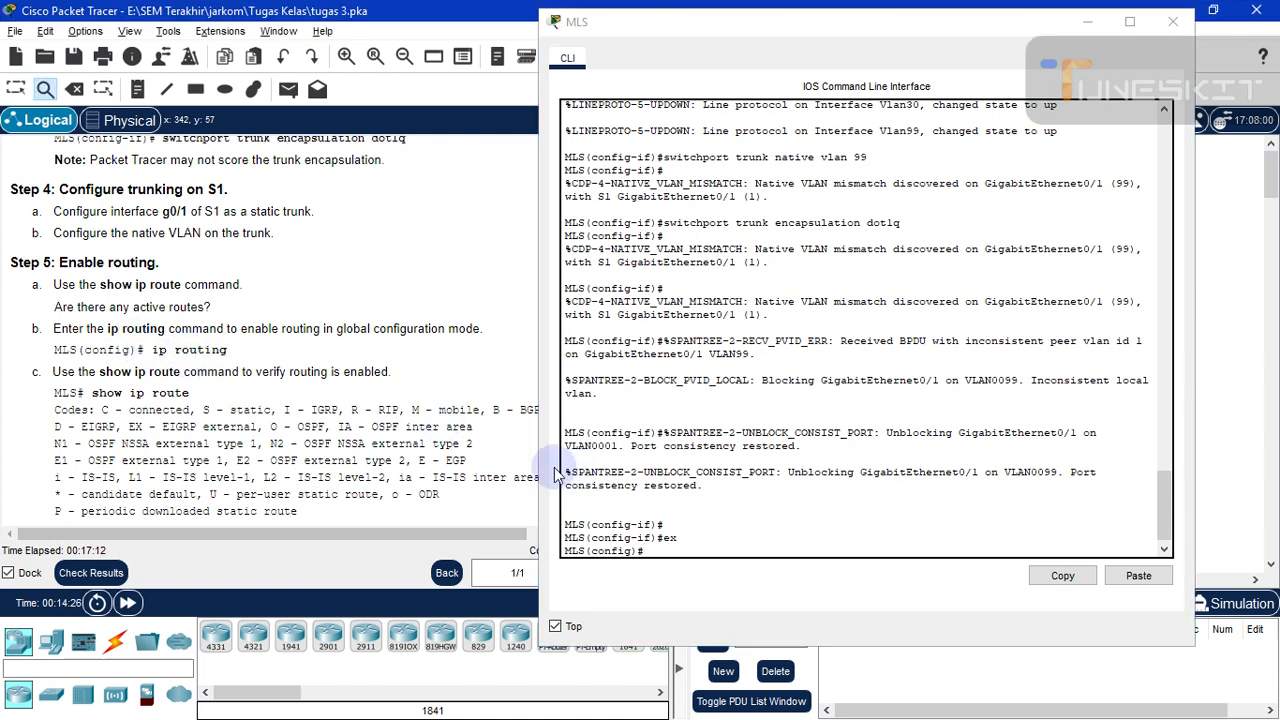
key("p")
left_click(656, 550)
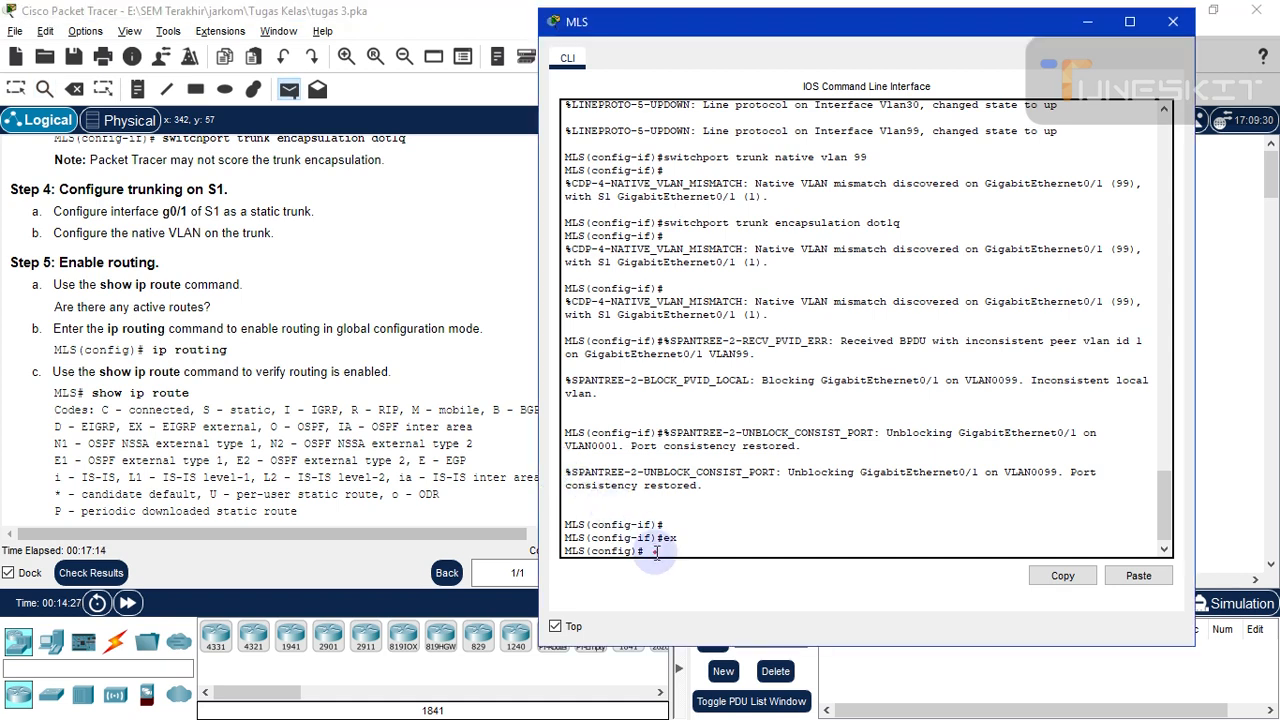
type("ip")
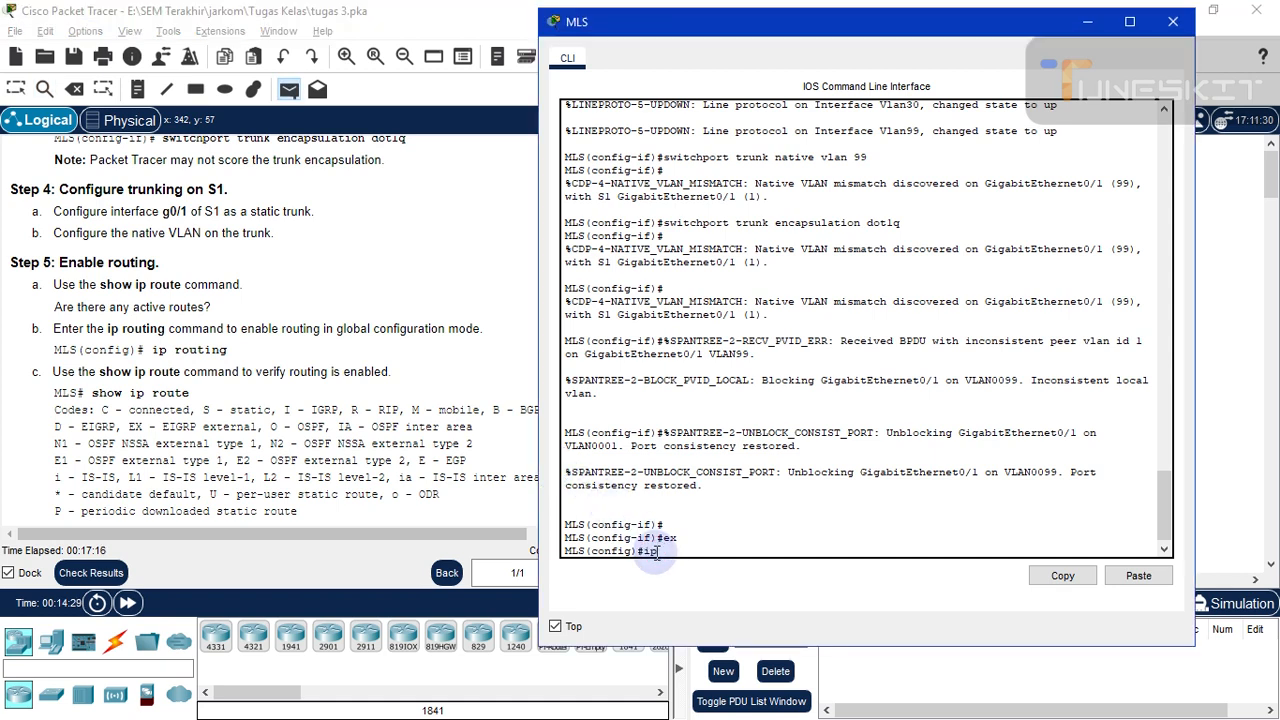
type(" routing")
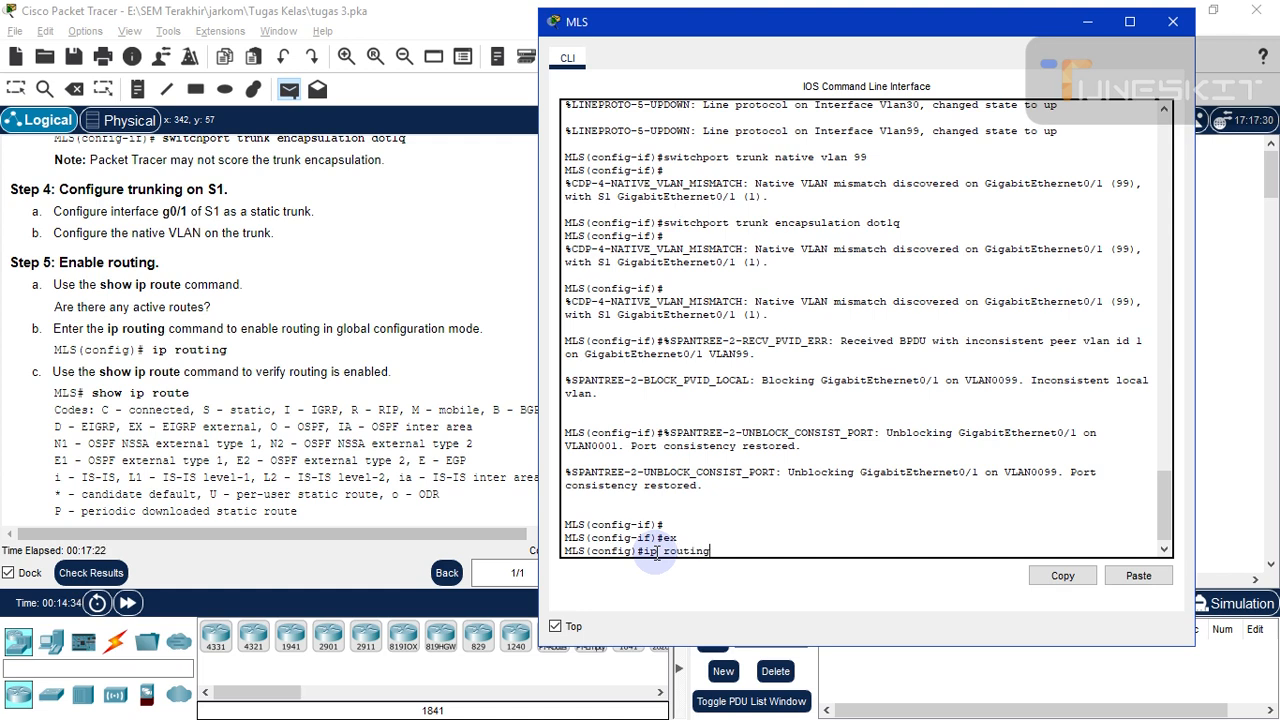
key("Return")
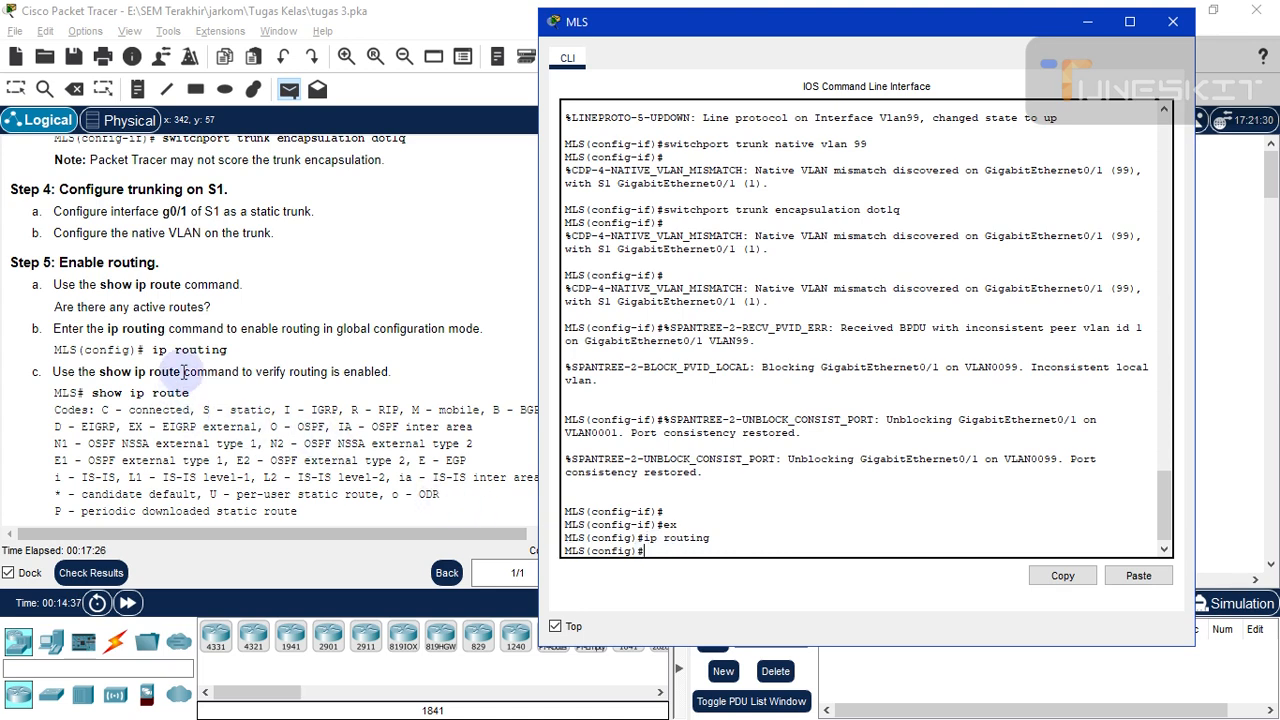
Return MLS to privileged mode and run show ip route to compare its routing table with the instructions.
left_click(293, 428)
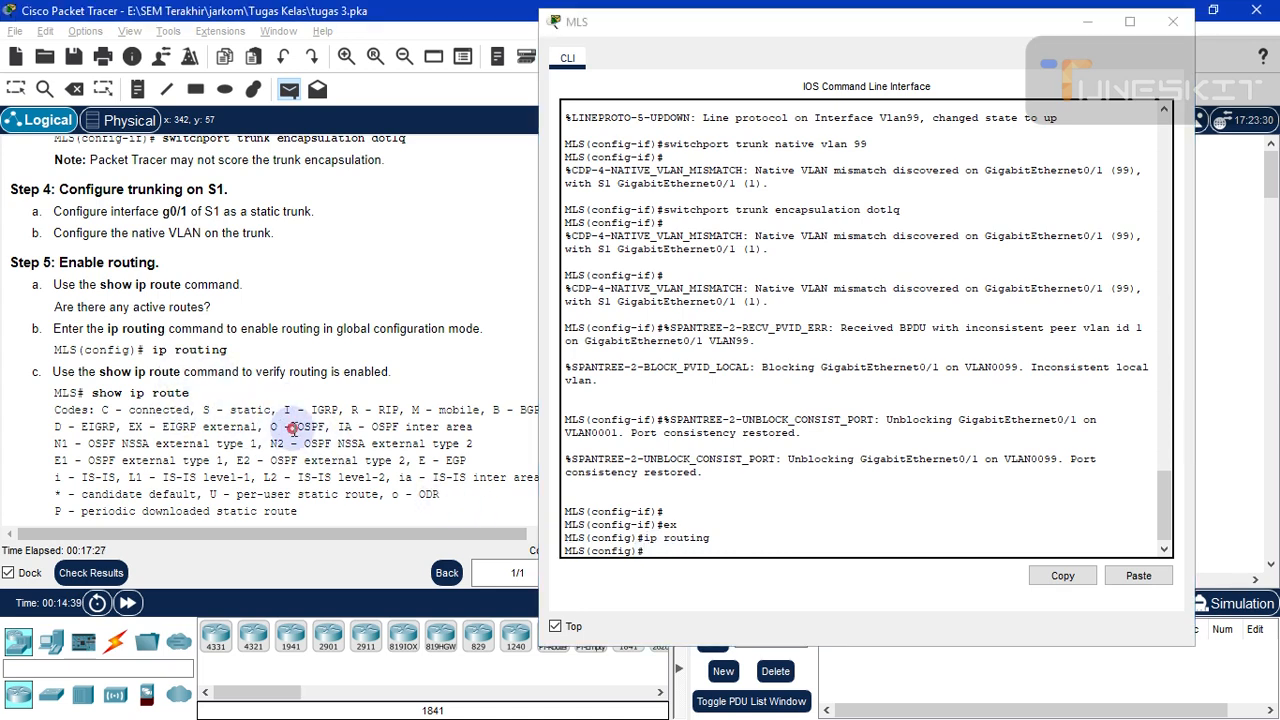
scroll(293, 428, "down", 3)
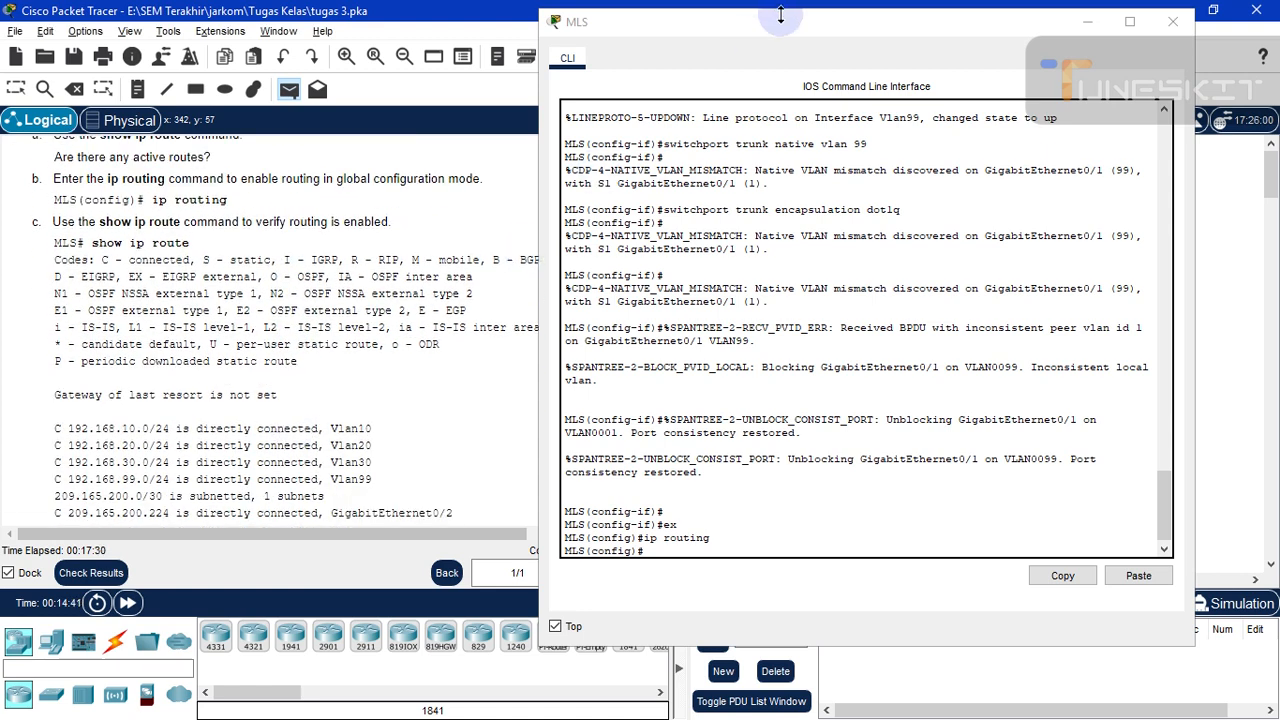
left_click_drag(790, 27, 820, 20)
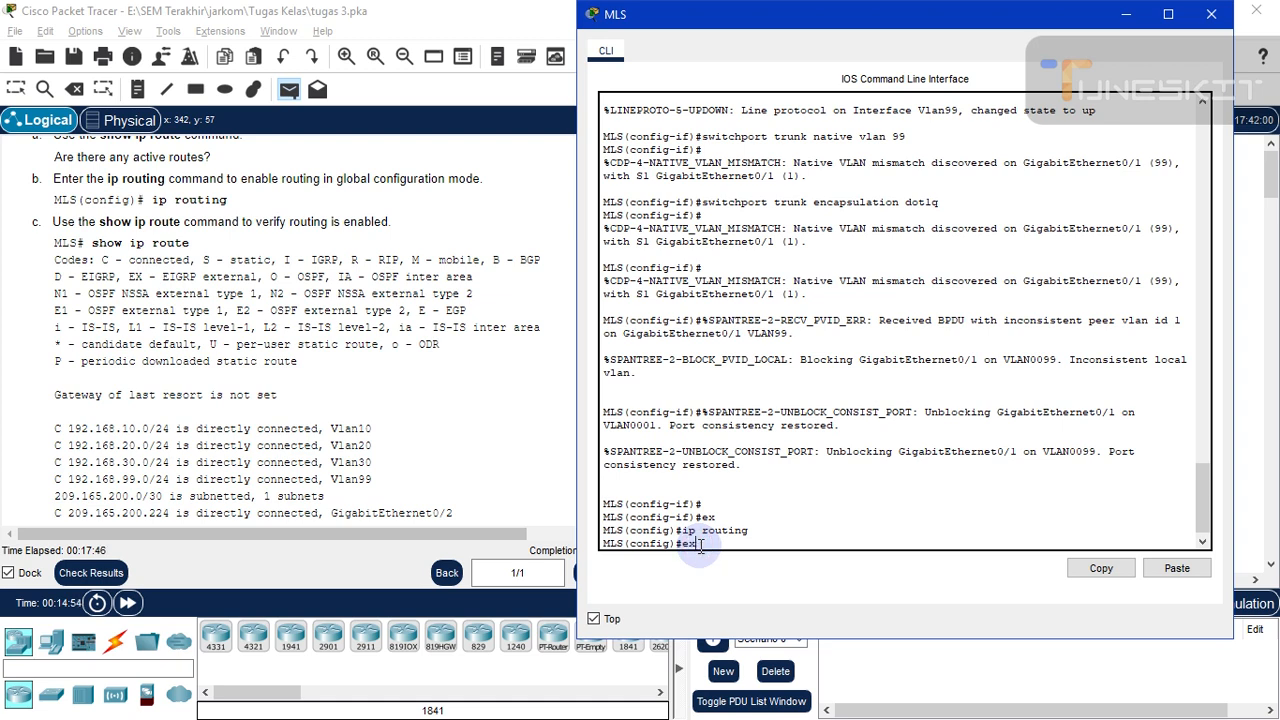
key("Return")
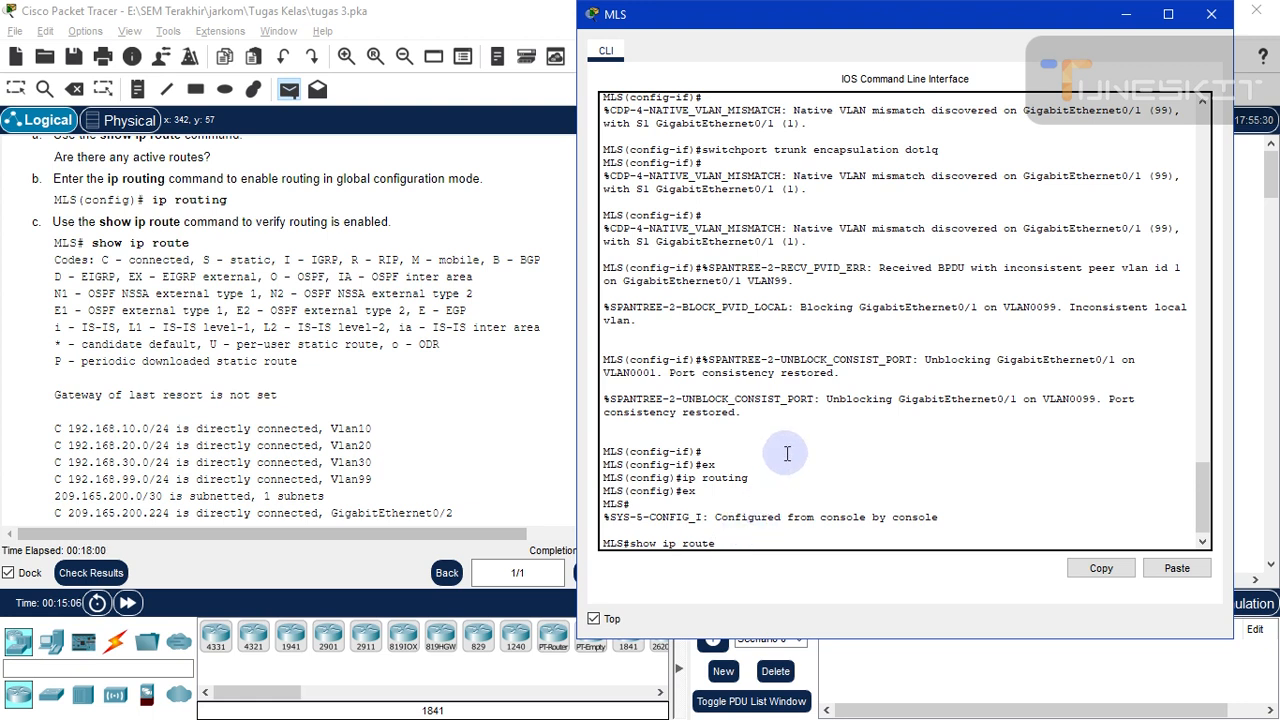
key("Return")
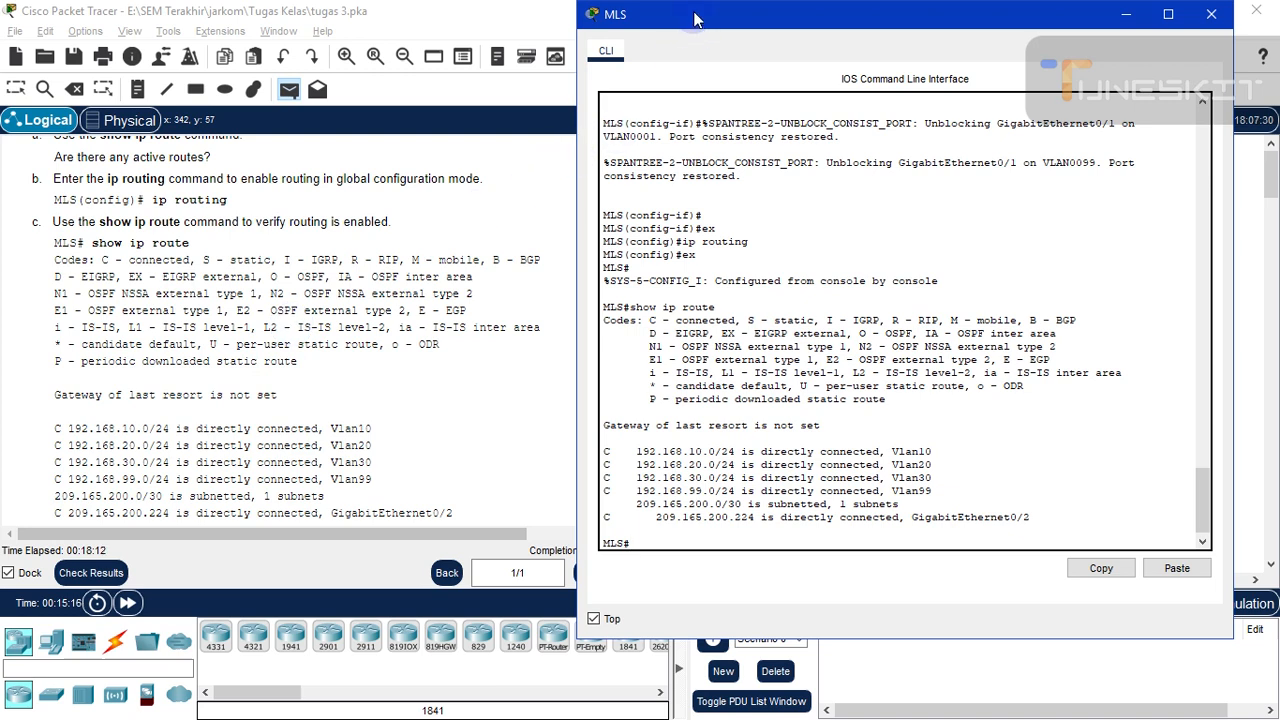
mouse_move(696, 16)
left_mouse_down()
mouse_move(719, 8)
mouse_move(673, 20)
left_mouse_up()
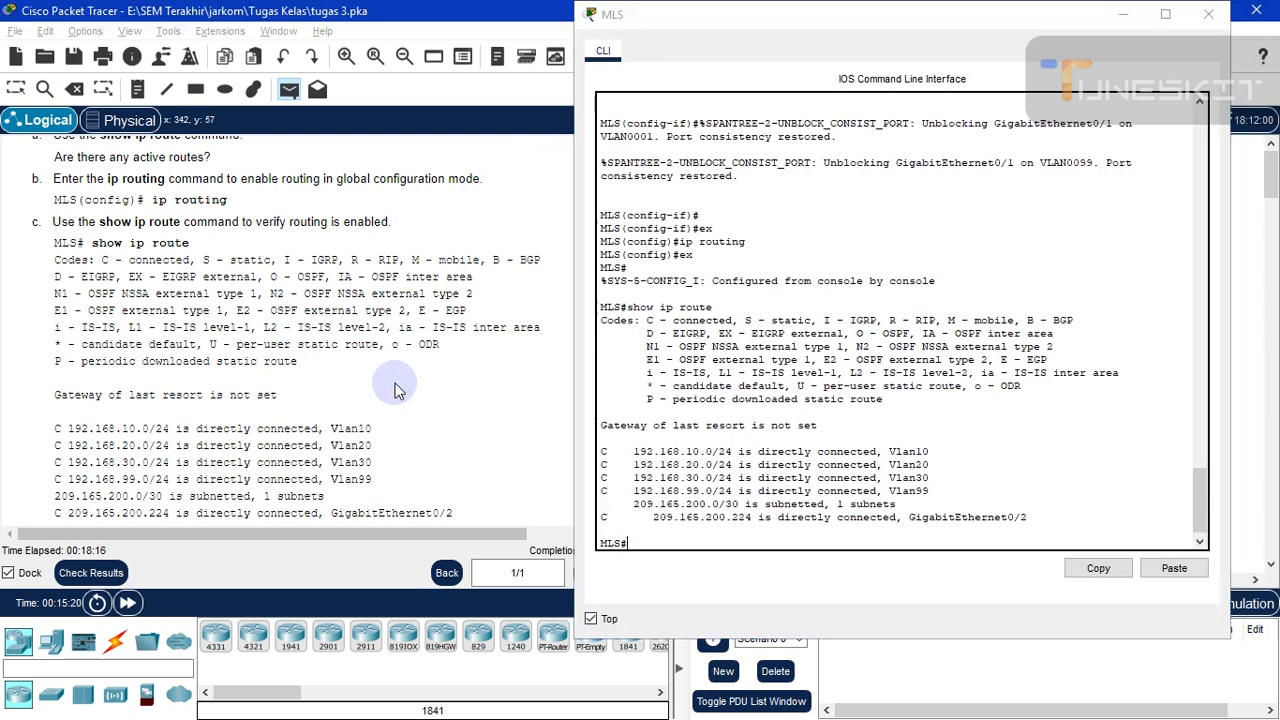
Close the MLS window and follow Step 6 by sending a simple PDU from PC0 to PC3 within VLAN 10.
scroll(395, 388, "down", 5)
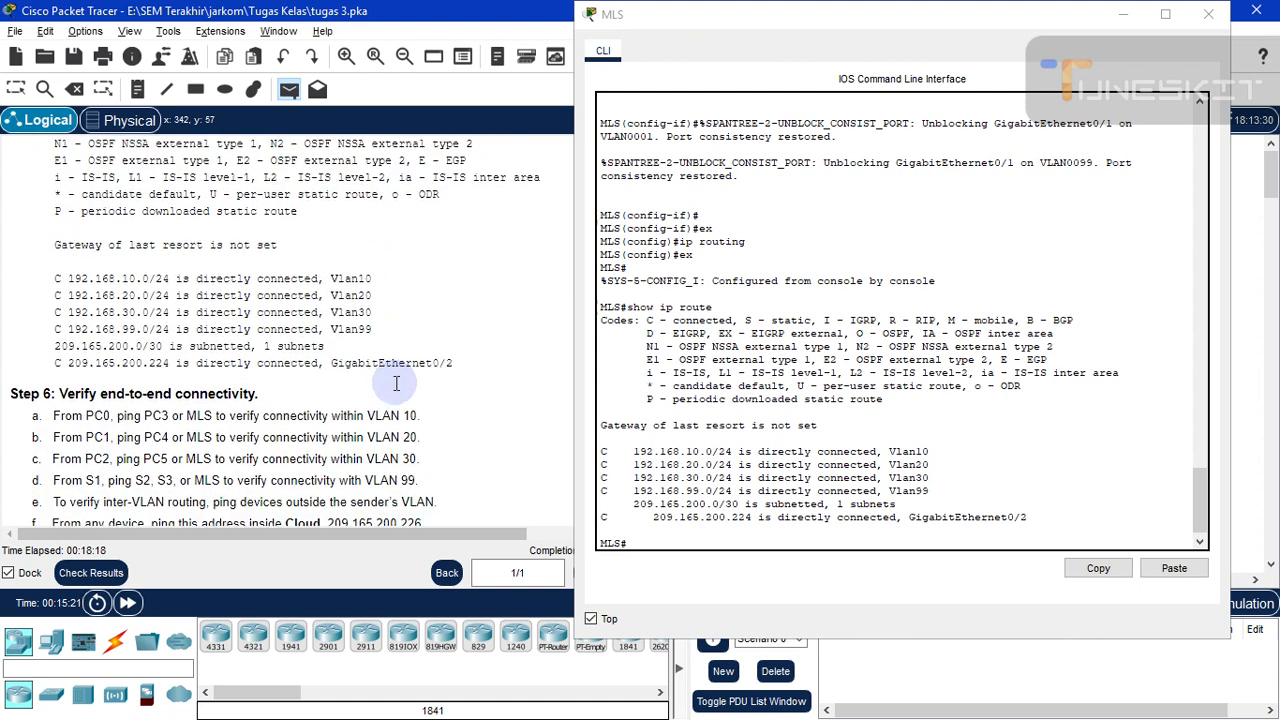
scroll(395, 383, "down", 1)
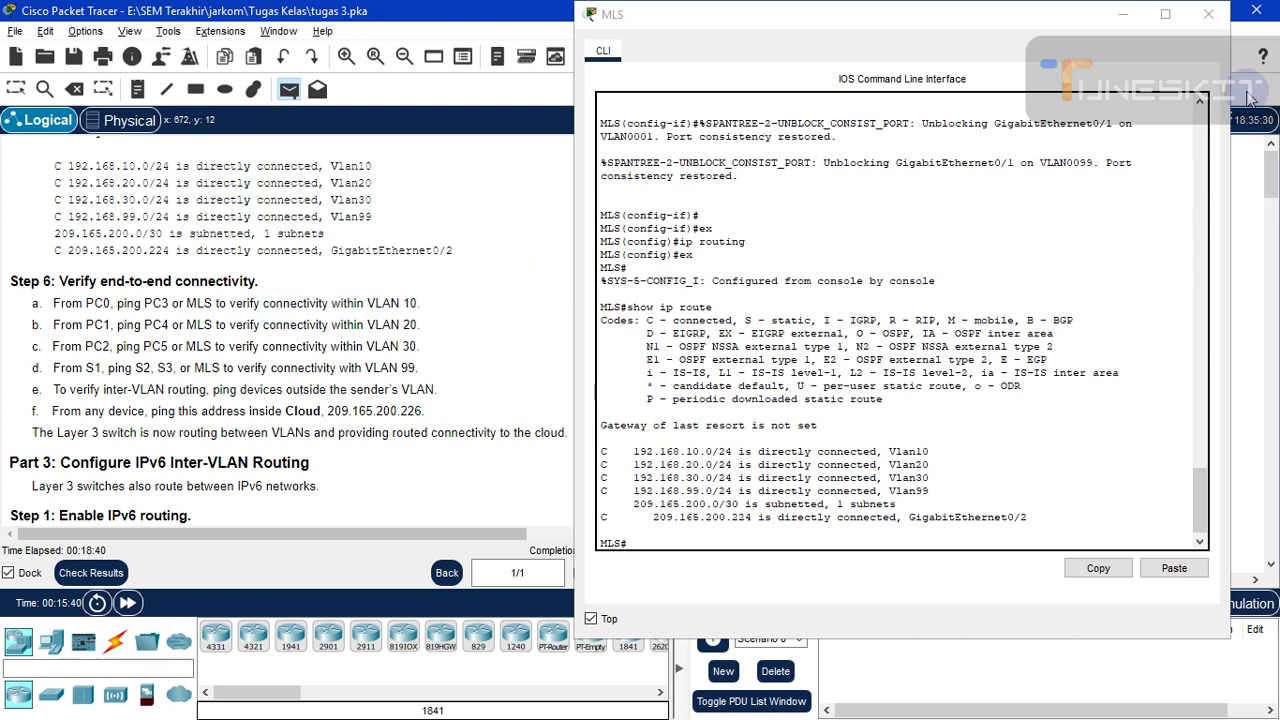
left_click(1207, 18)
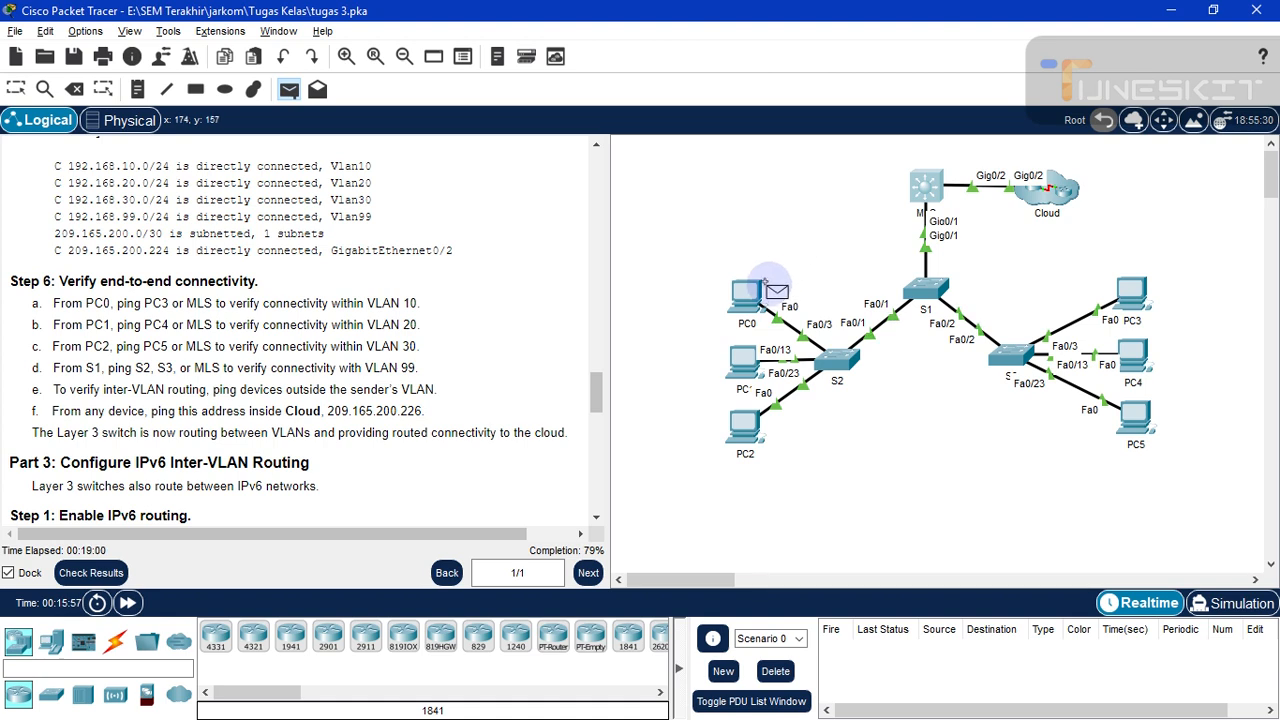
mouse_move(762, 300)
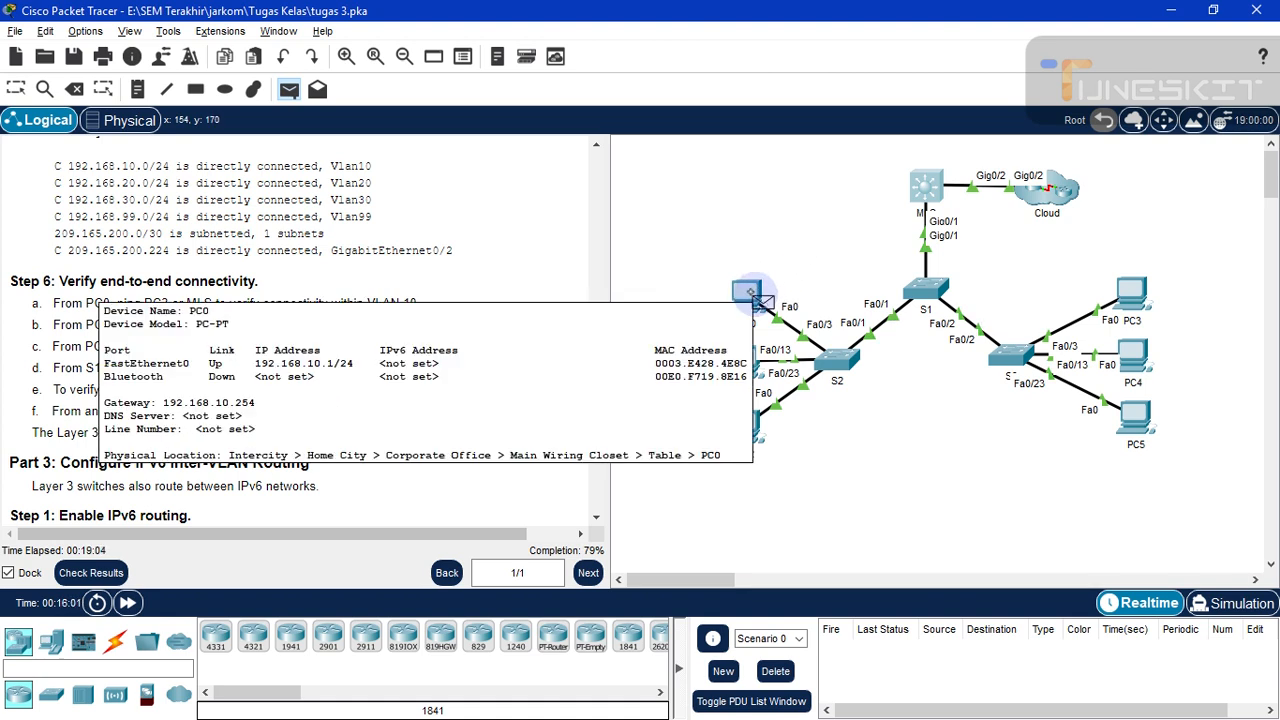
left_click(762, 300)
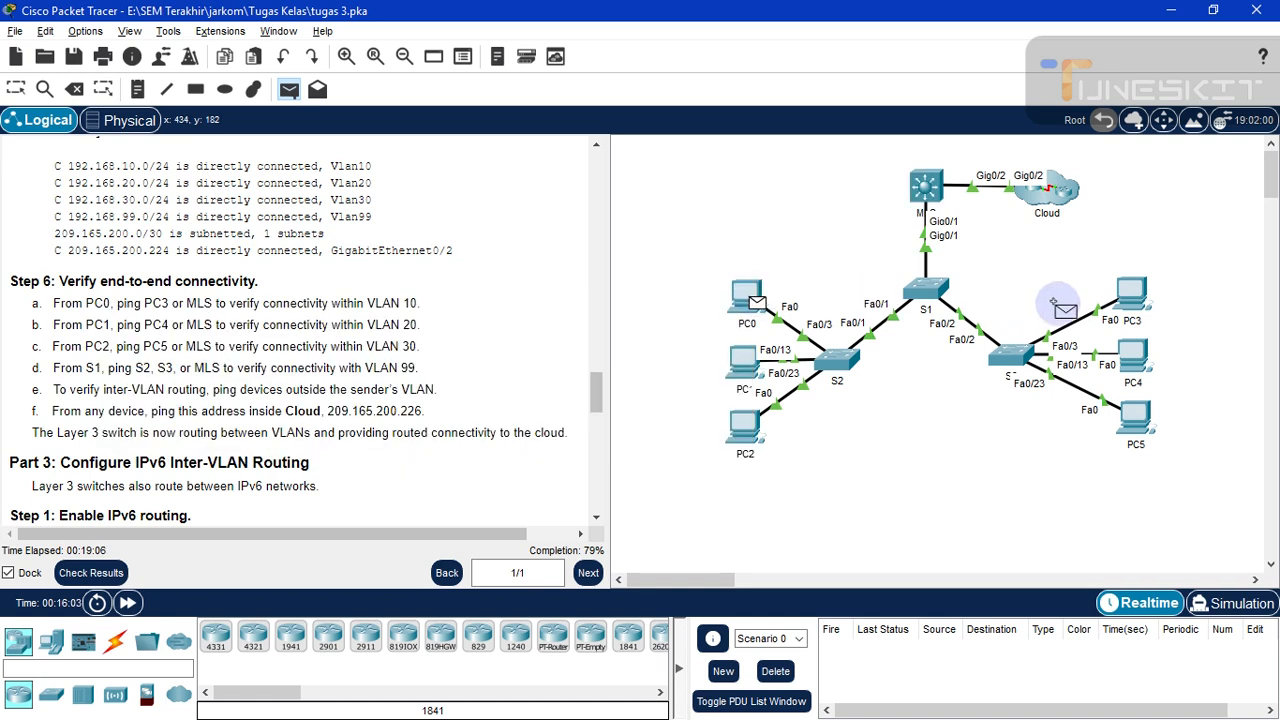
left_click(1130, 298)
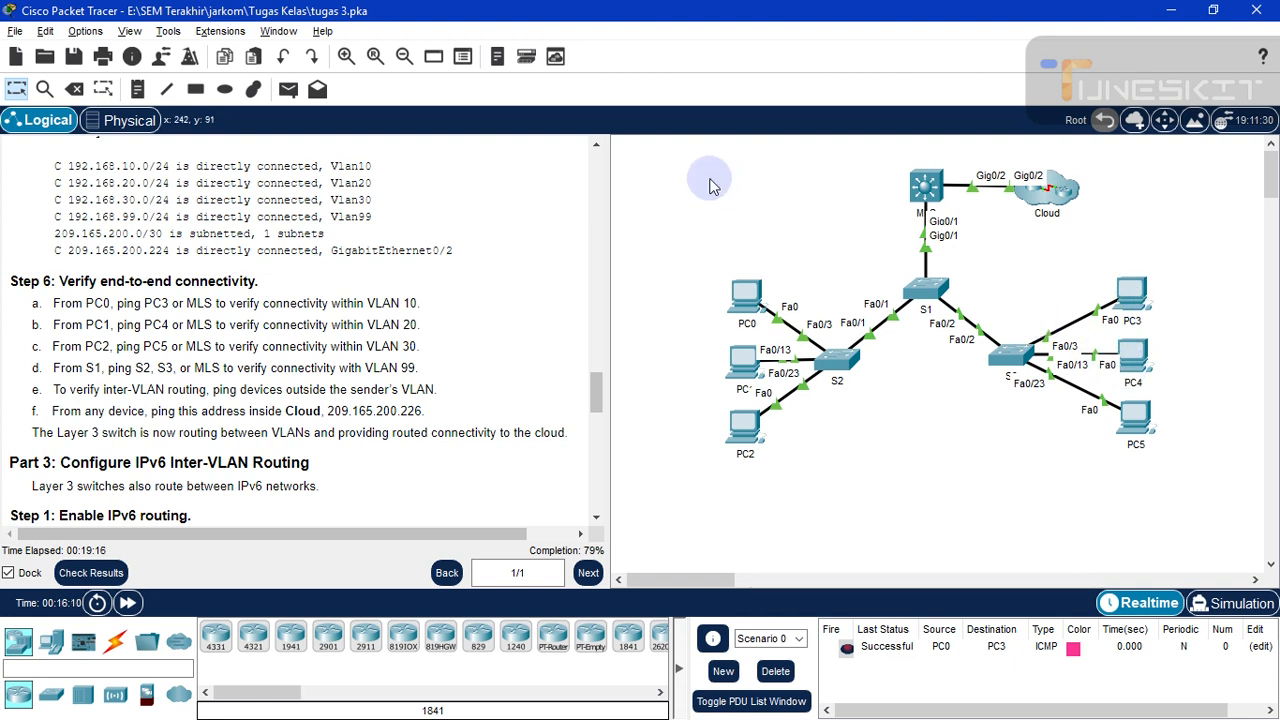
Send a simple PDU from PC0 to MLS to test connectivity to the Layer 3 switch.
left_click(288, 89)
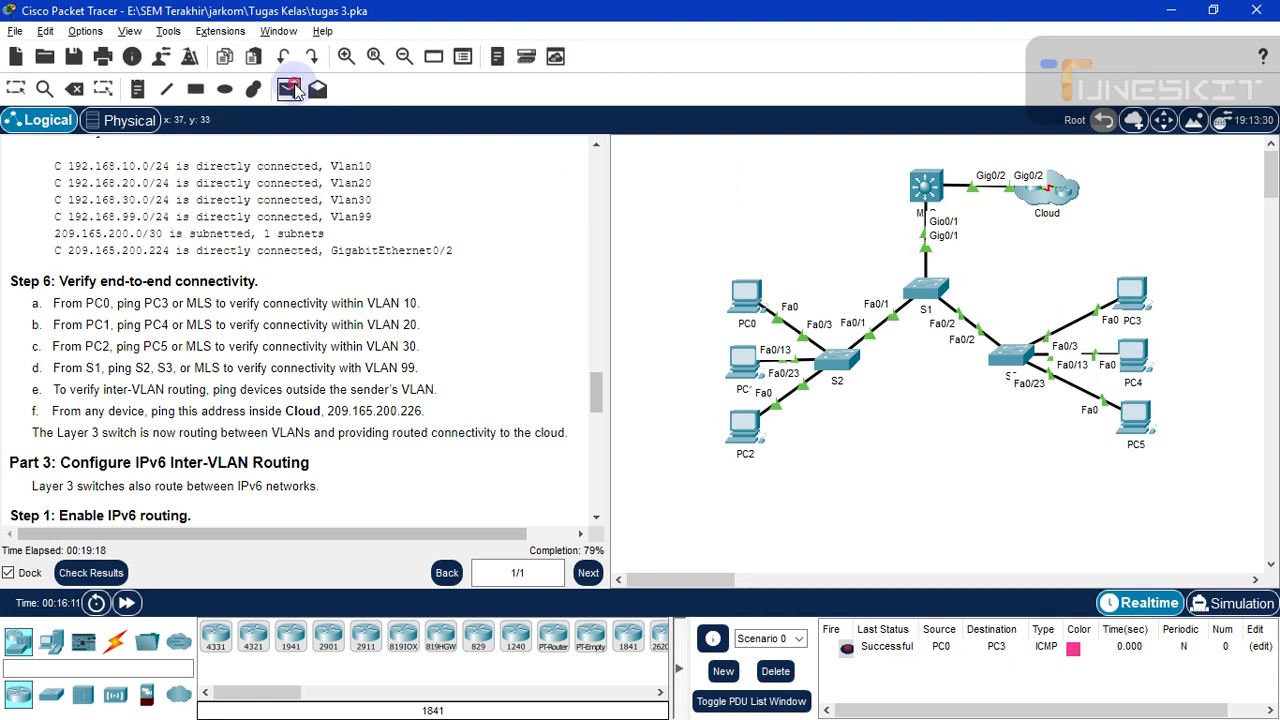
left_click(746, 291)
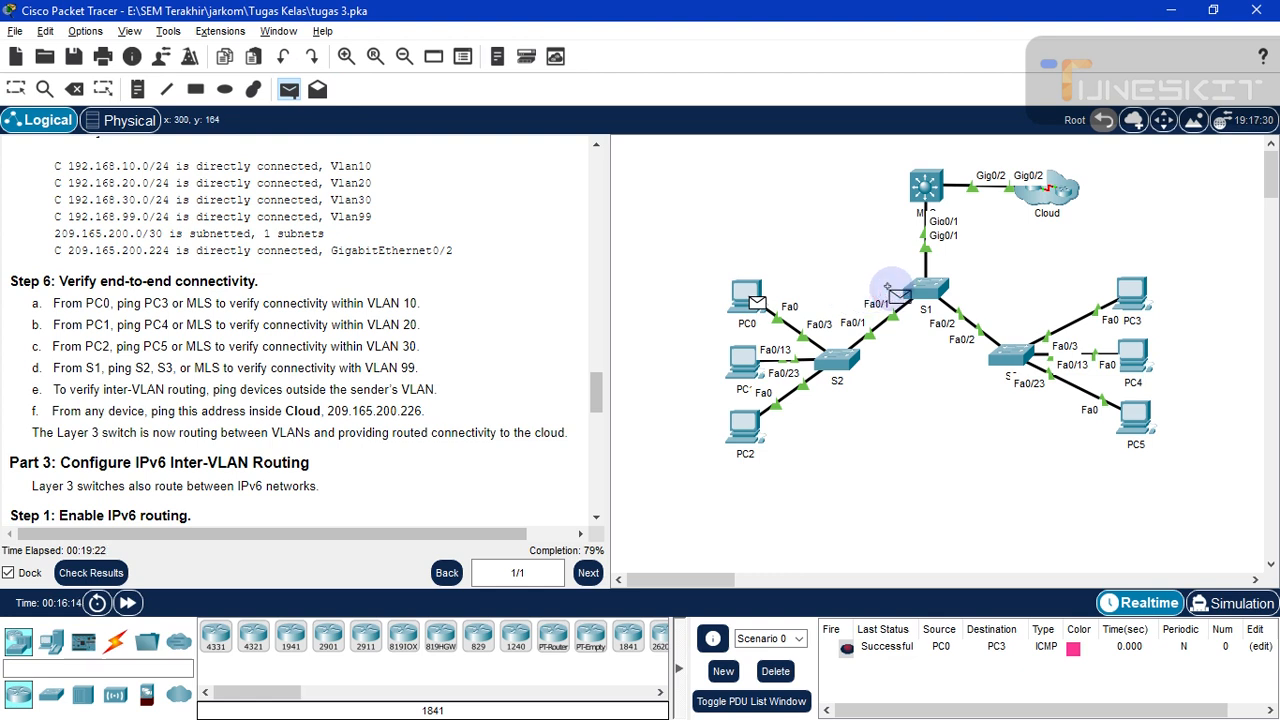
left_click(927, 188)
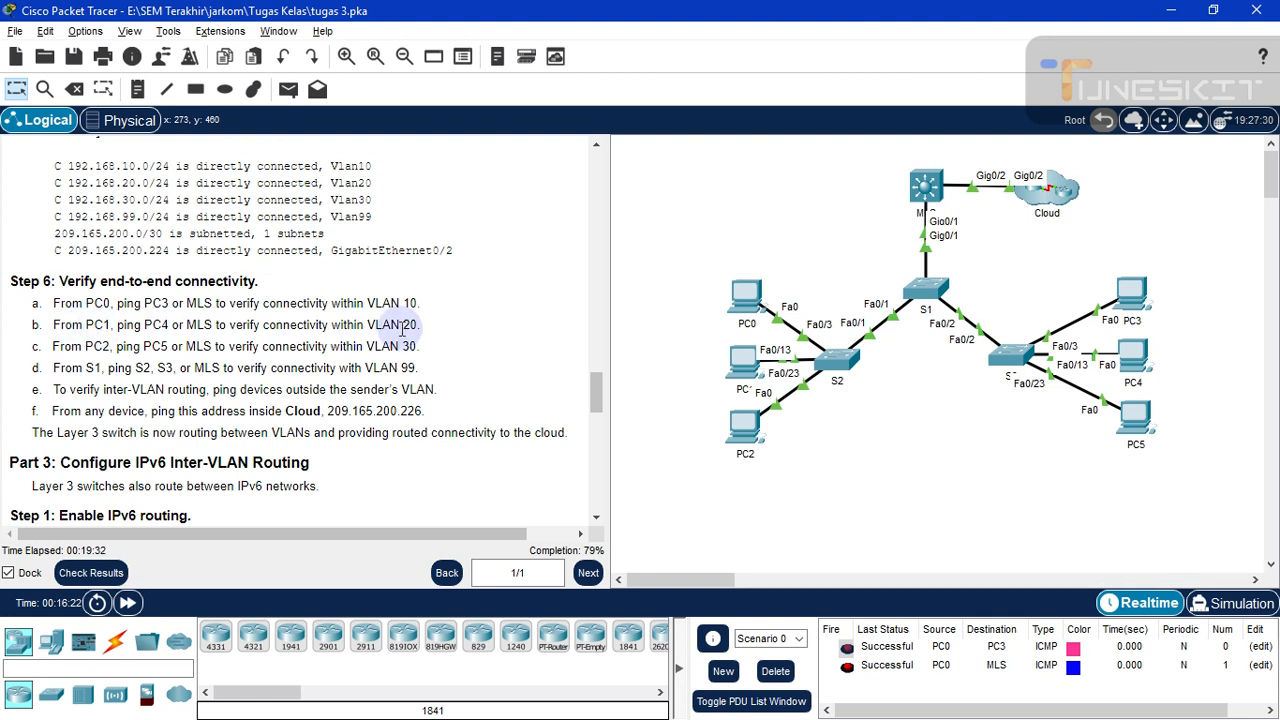
Send a simple PDU from PC1 to PC4 to test connectivity within VLAN 20.
left_click(288, 89)
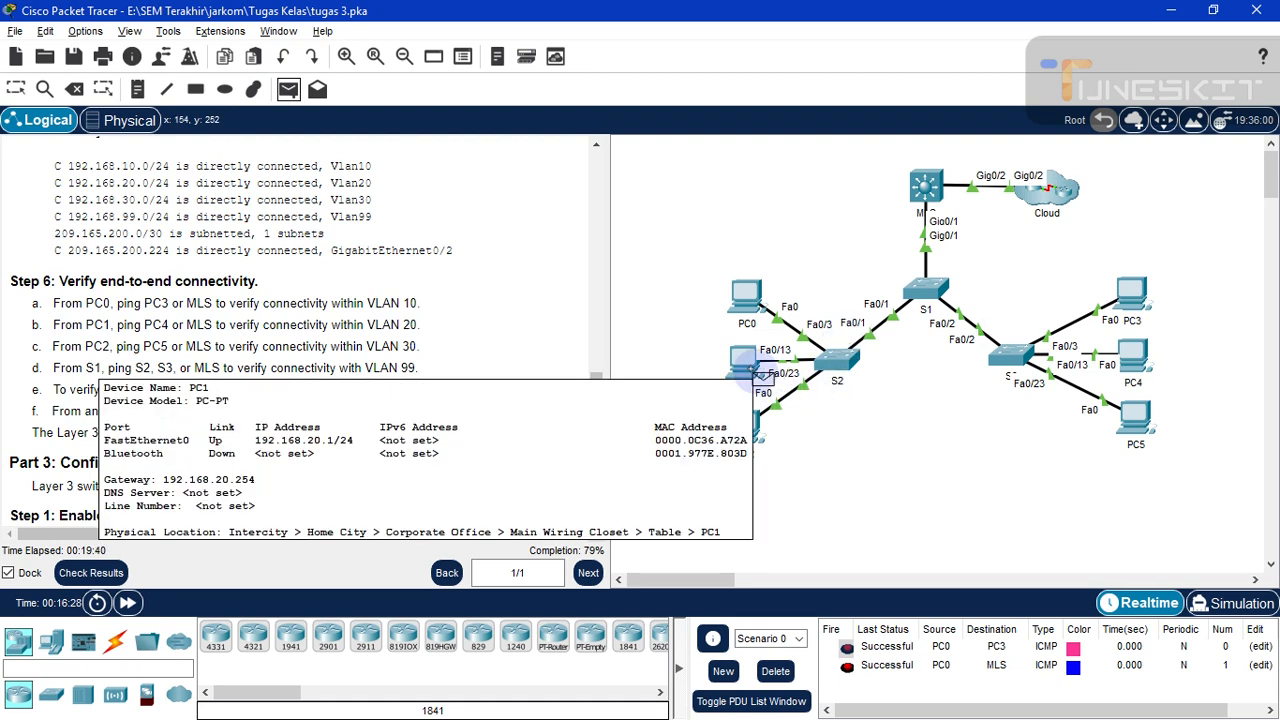
left_click(757, 372)
left_click(1147, 364)
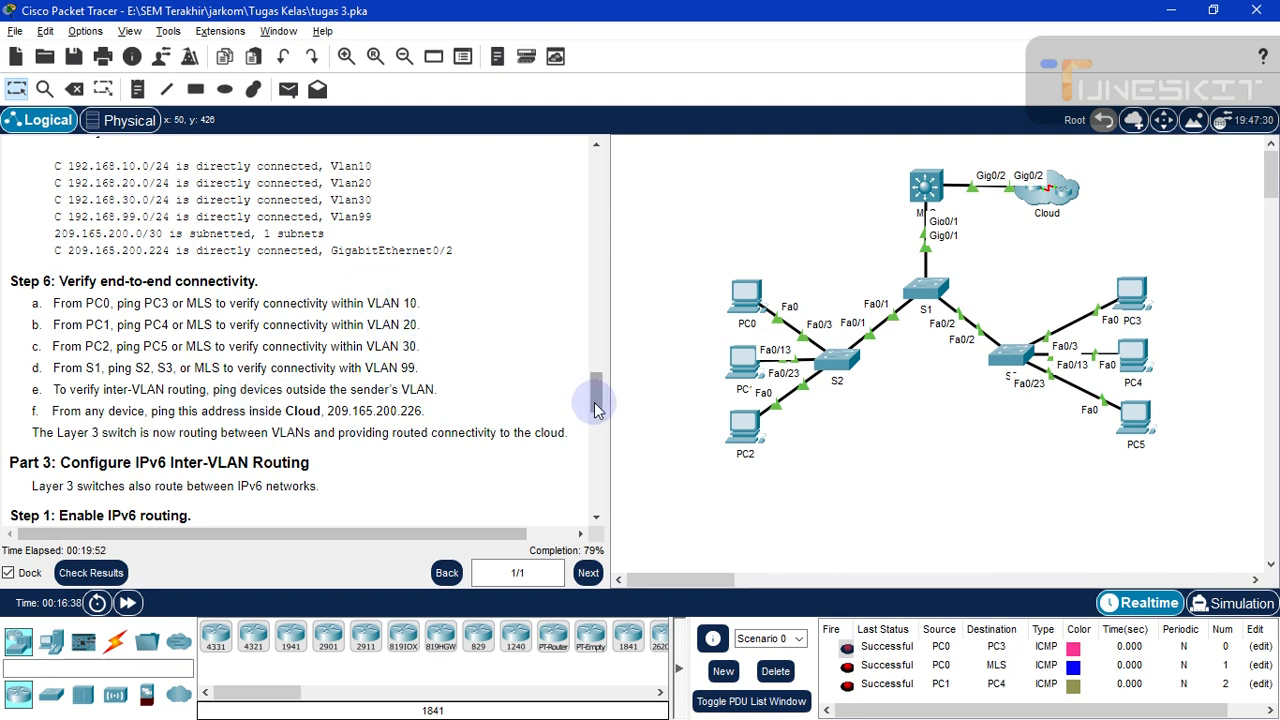
Open the MLS command line beside the Part 3 IPv6 instructions and keep its window on top.
left_click_drag(594, 408, 586, 430)
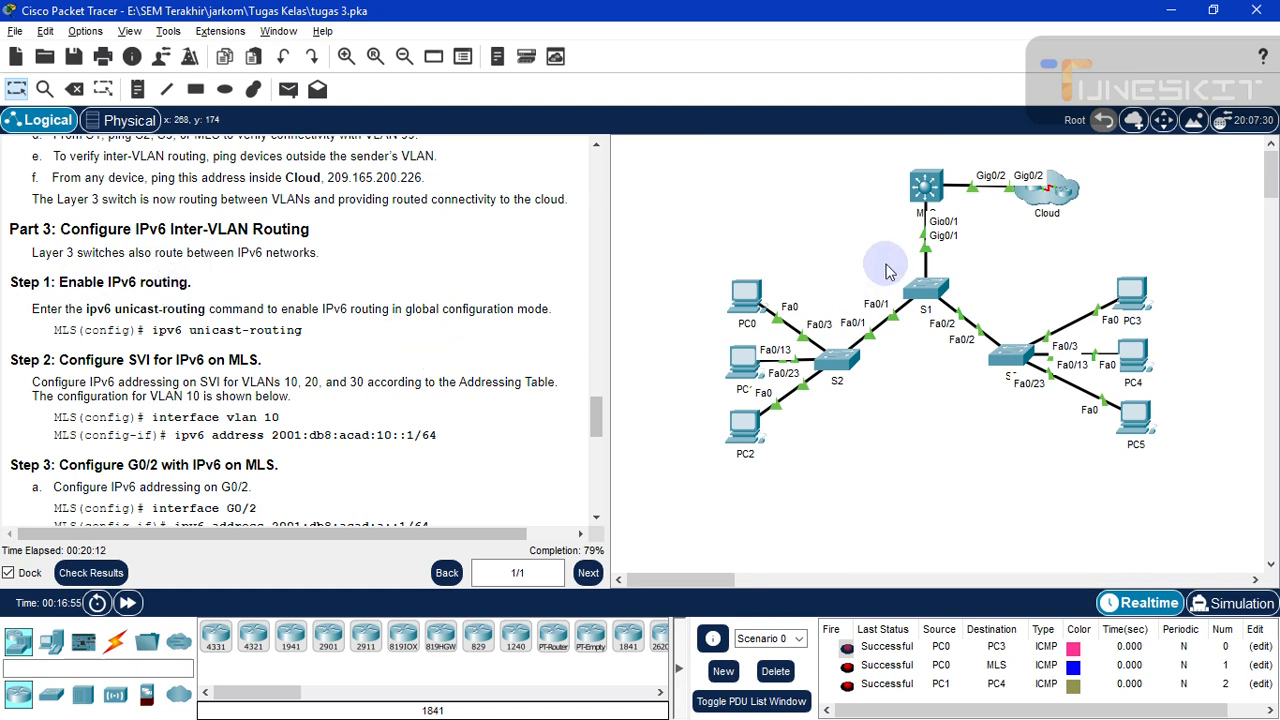
left_click(925, 195)
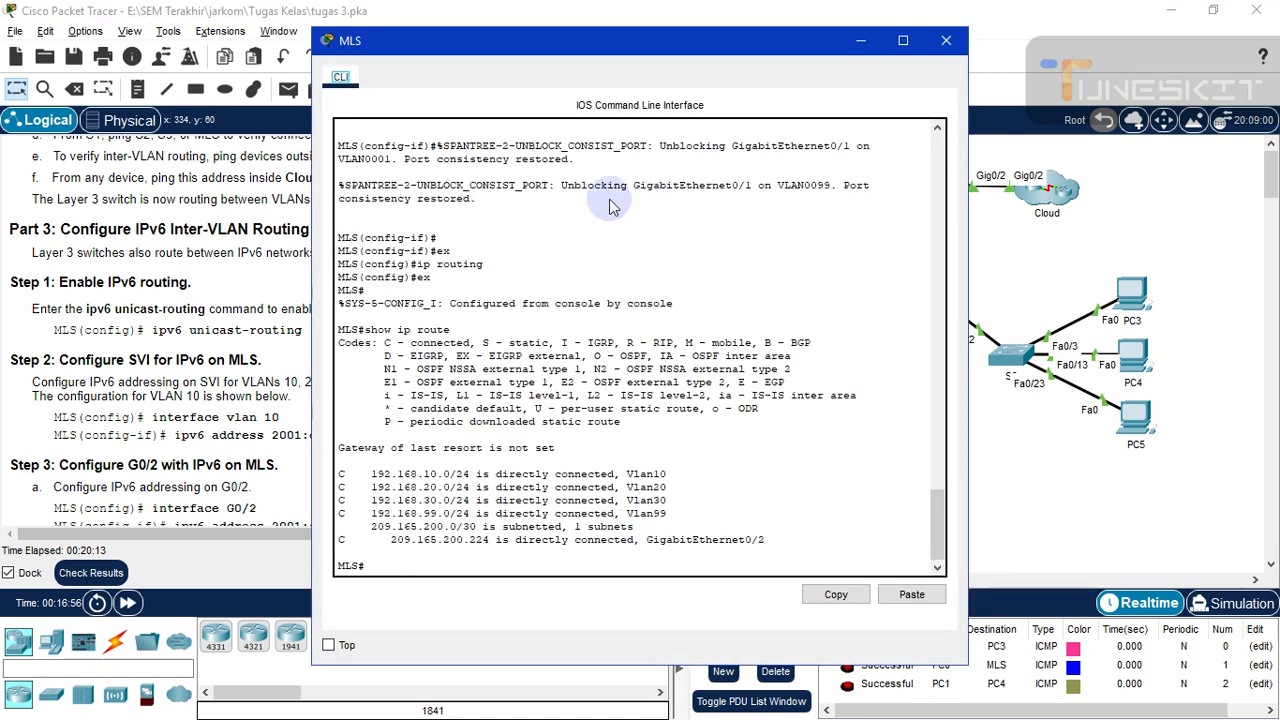
left_click_drag(625, 48, 858, 24)
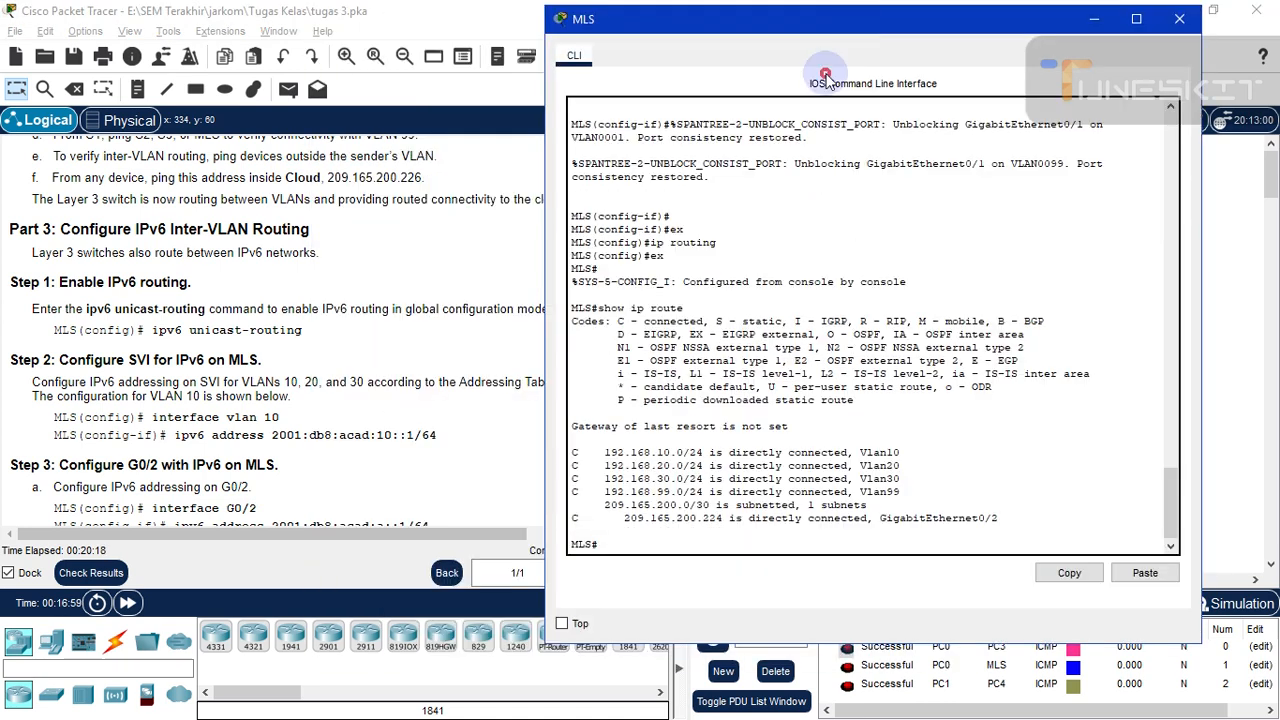
left_click(561, 624)
left_click_drag(768, 25, 826, 24)
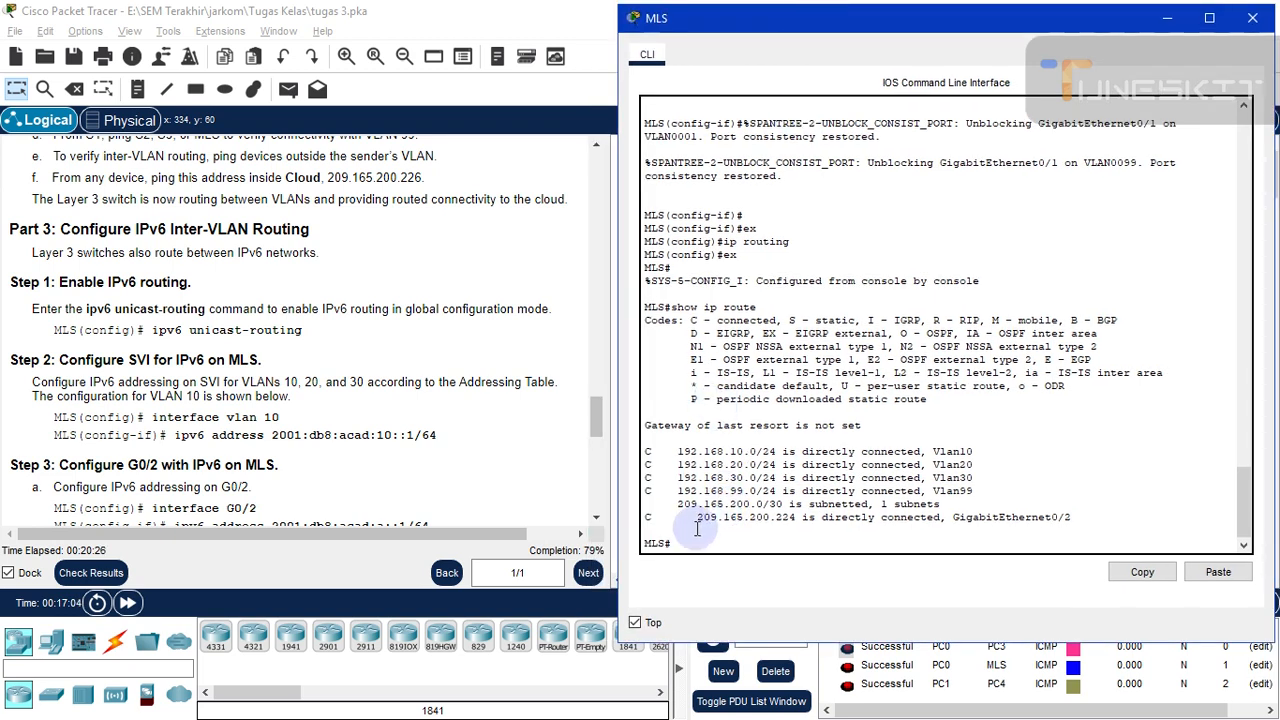
Enter global configuration mode on MLS and enable IPv6 routing with the ipv6 unicast-routing command copied from the instructions.
type("conf t")
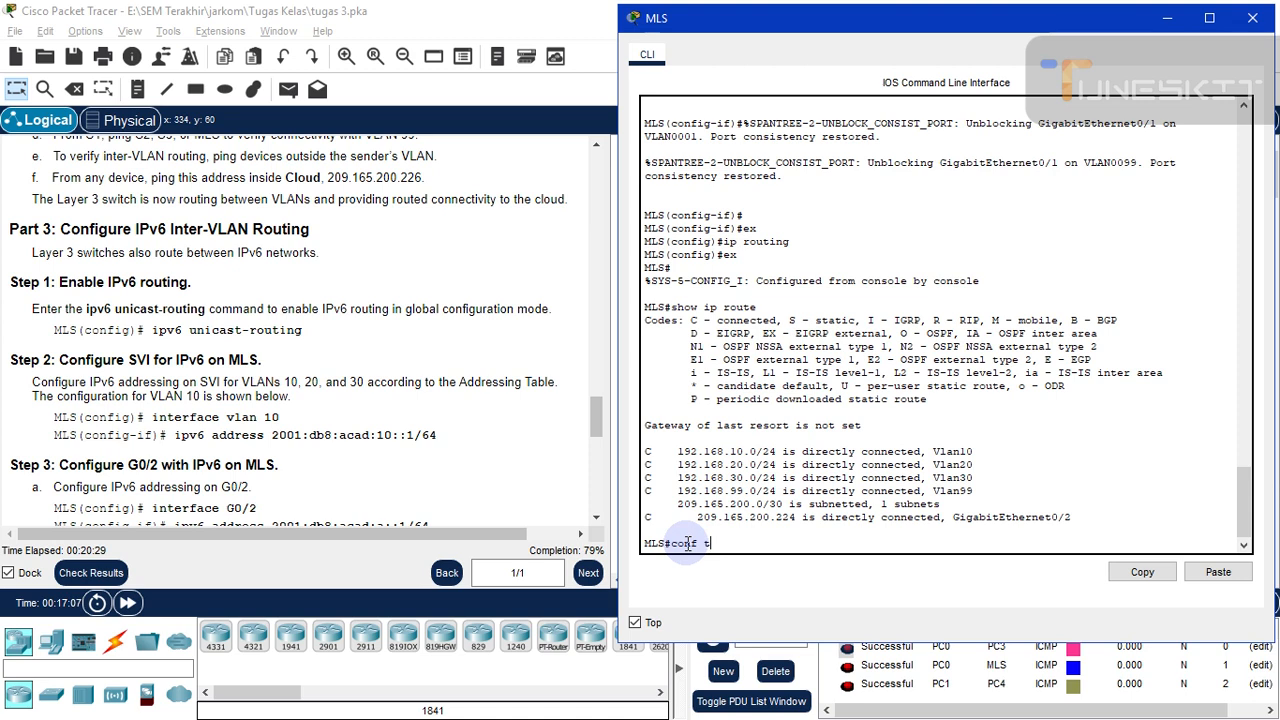
key("Return")
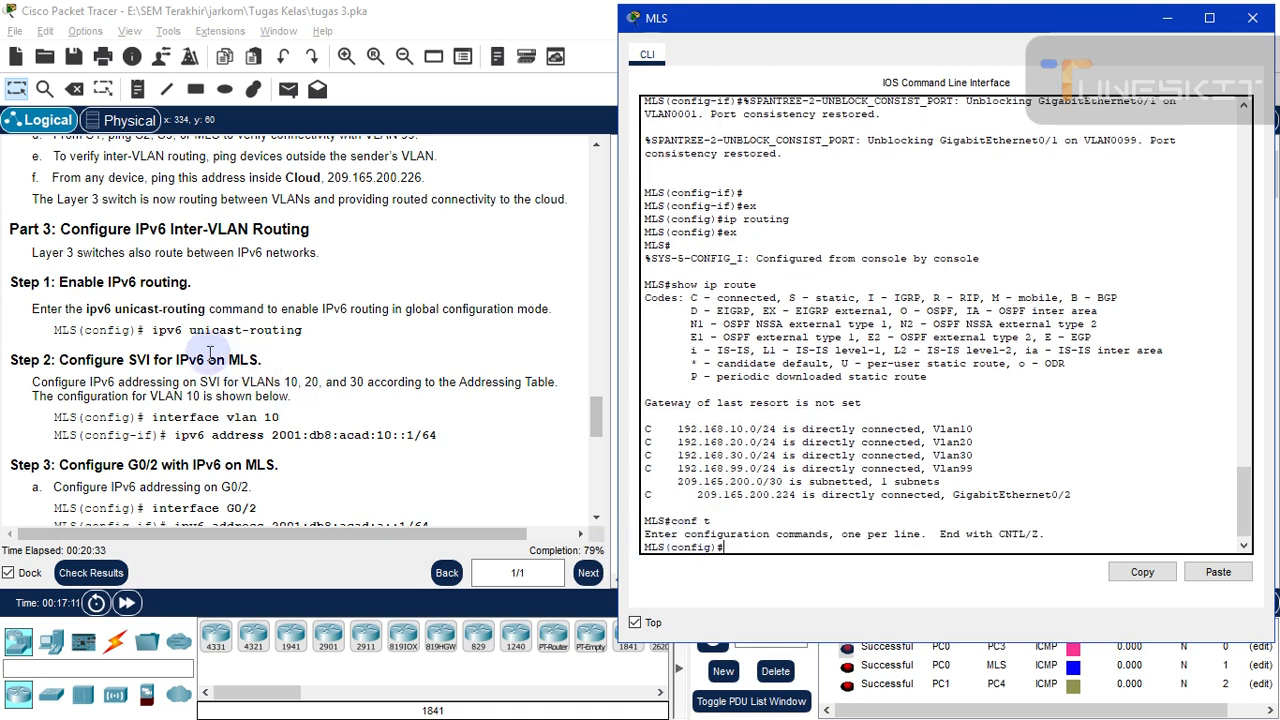
left_click_drag(152, 331, 297, 334)
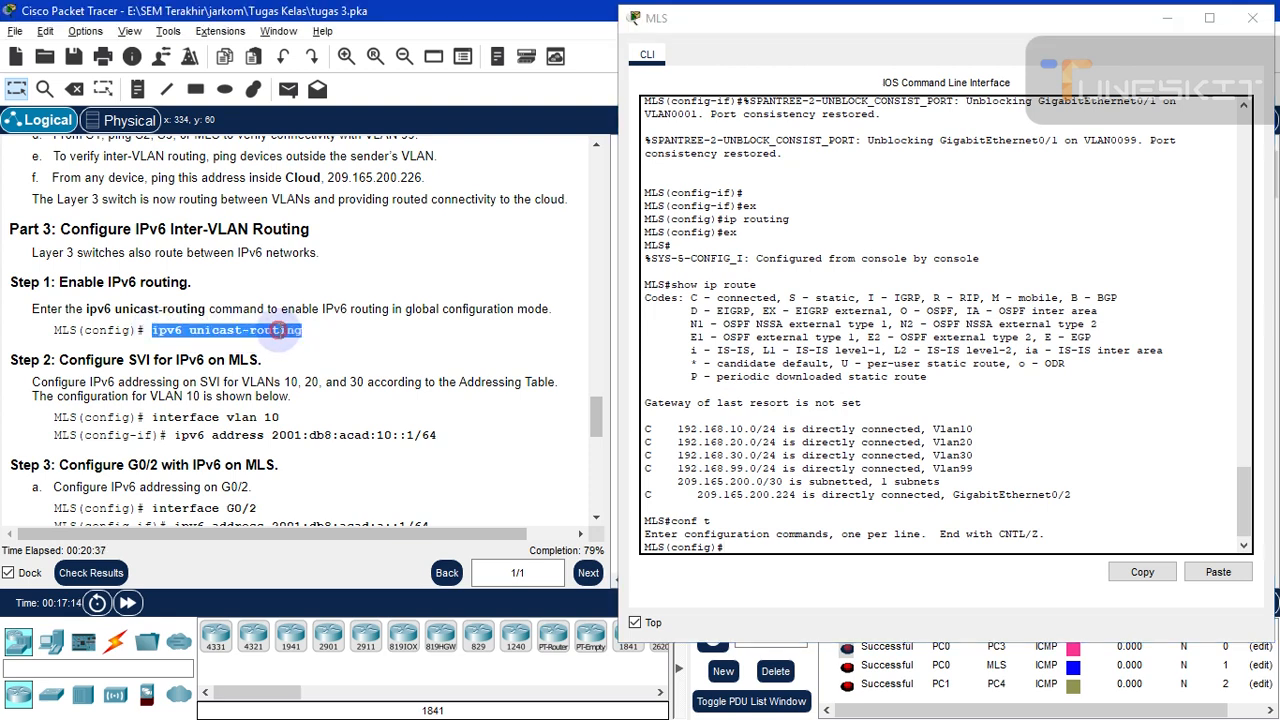
right_click(280, 331)
left_click(308, 344)
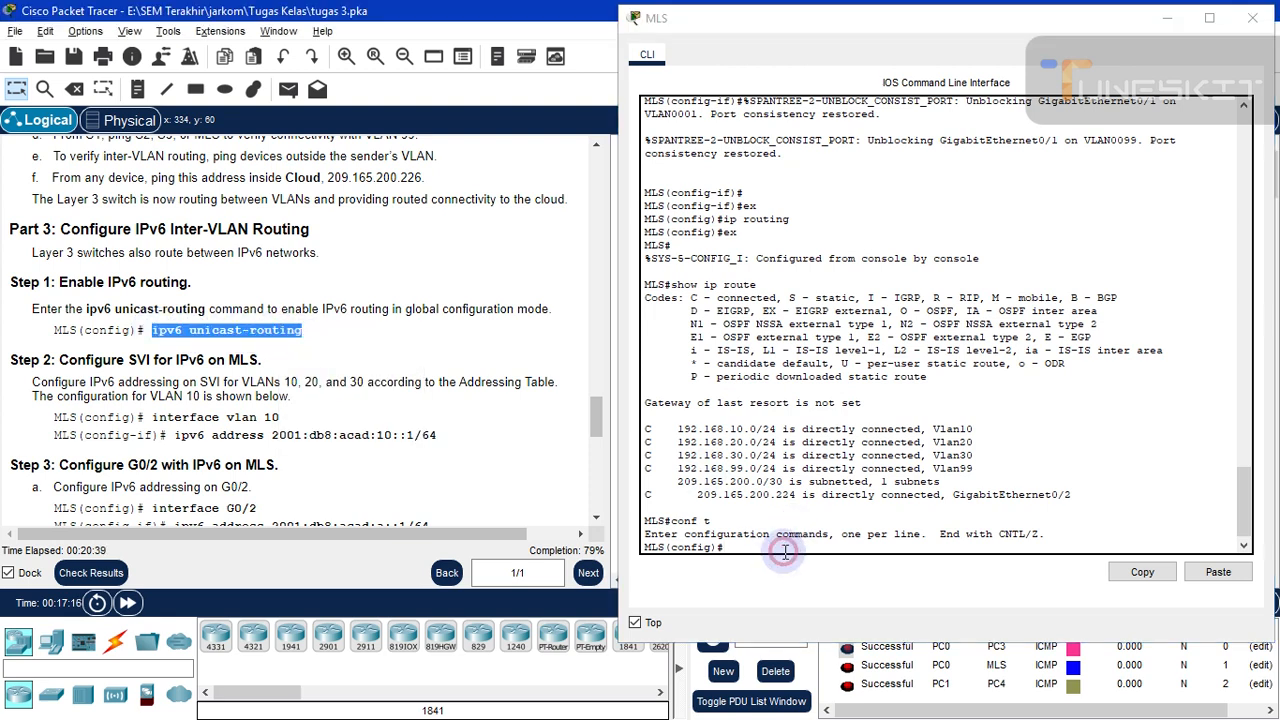
left_click(752, 546)
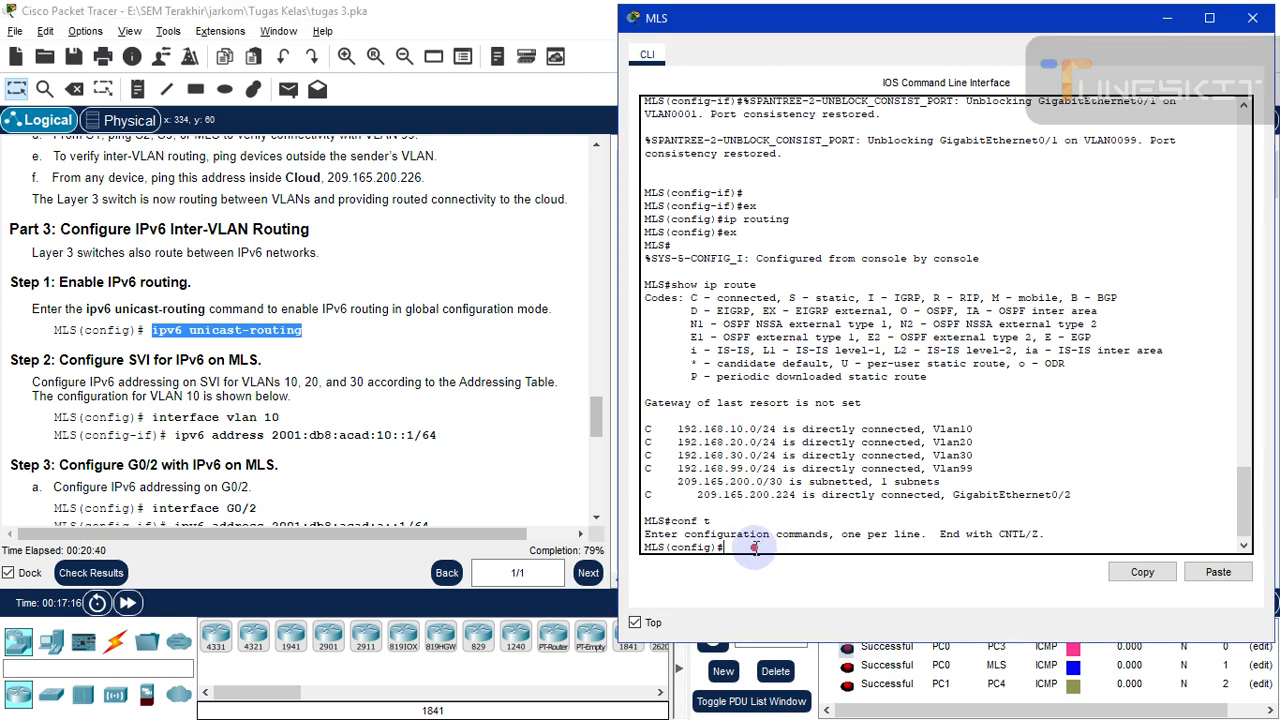
left_click(1215, 572)
key("Return")
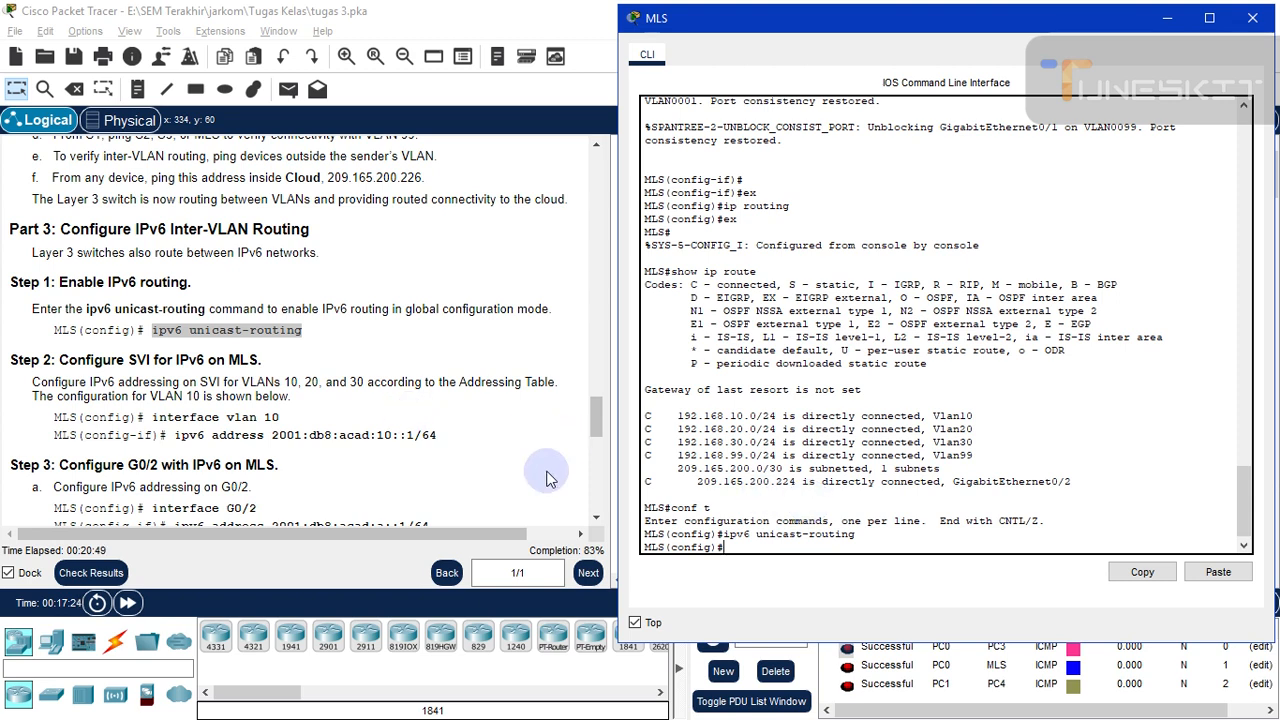
Configure interface vlan 10 on MLS with IPv6 address 2001:db8:acad:10::1/64 and exit interface configuration.
type("in")
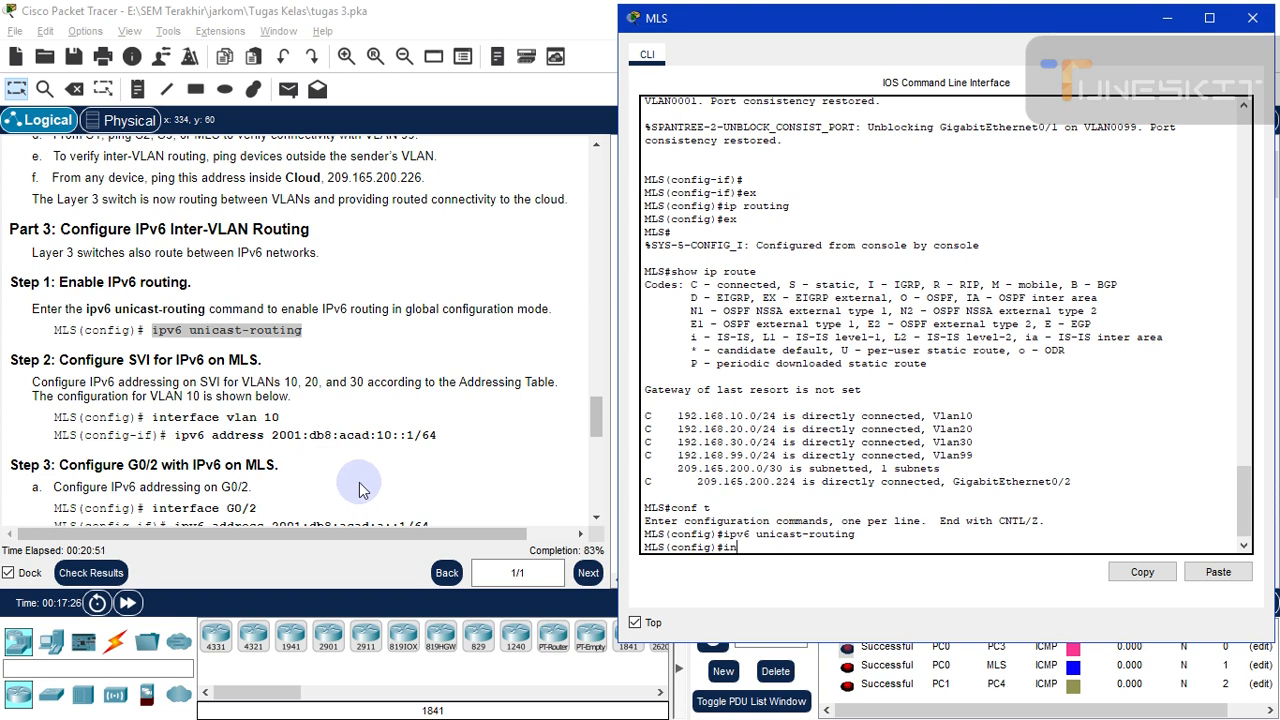
type("terface vlan 10")
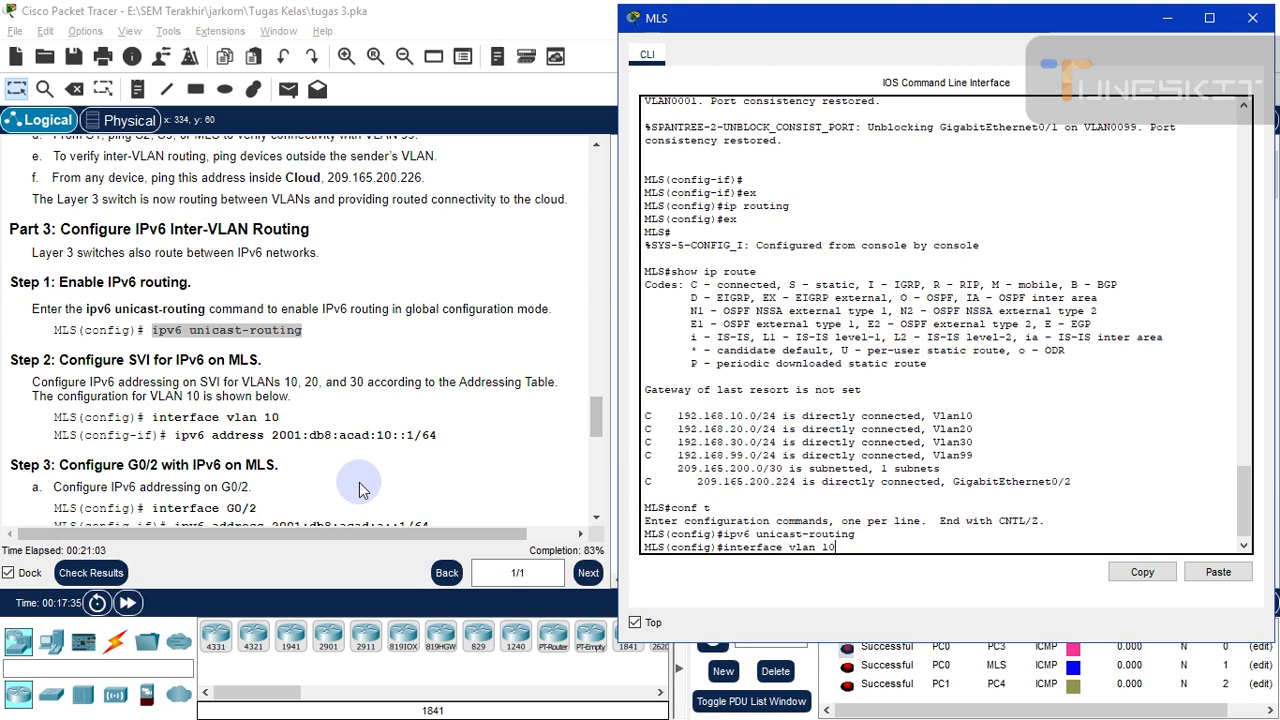
key("Return")
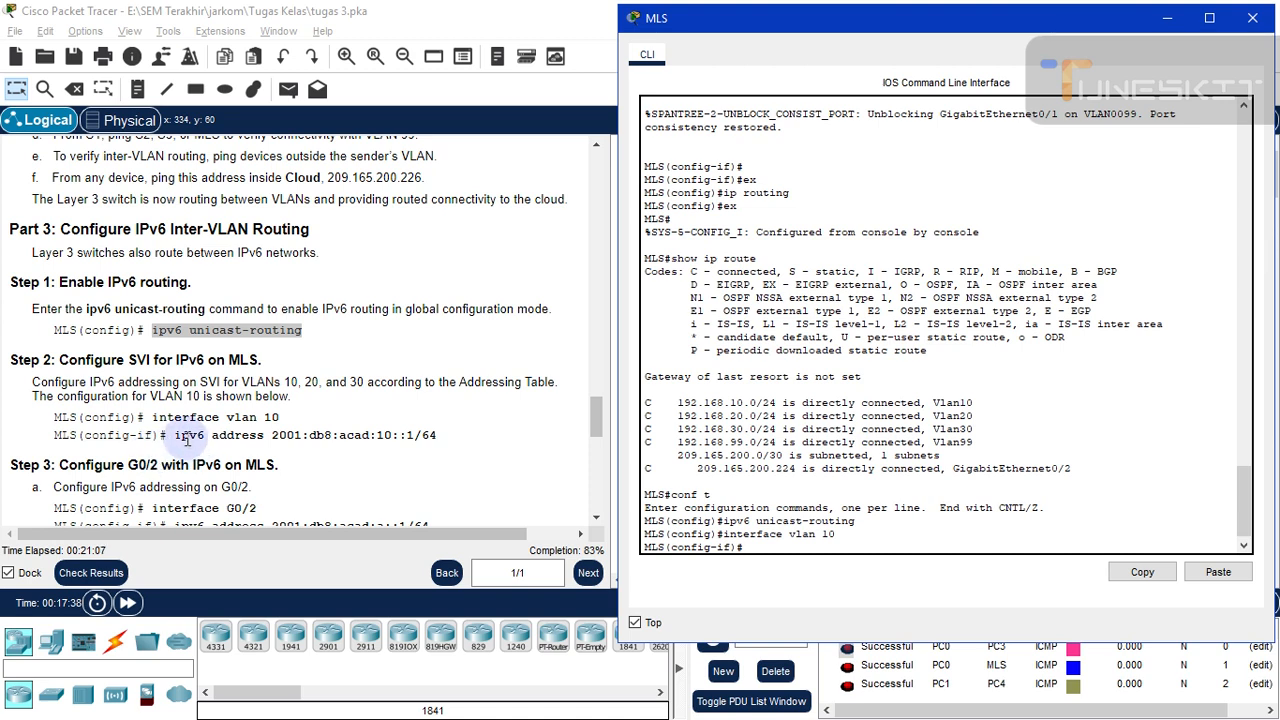
left_click_drag(177, 435, 436, 436)
right_click(418, 441)
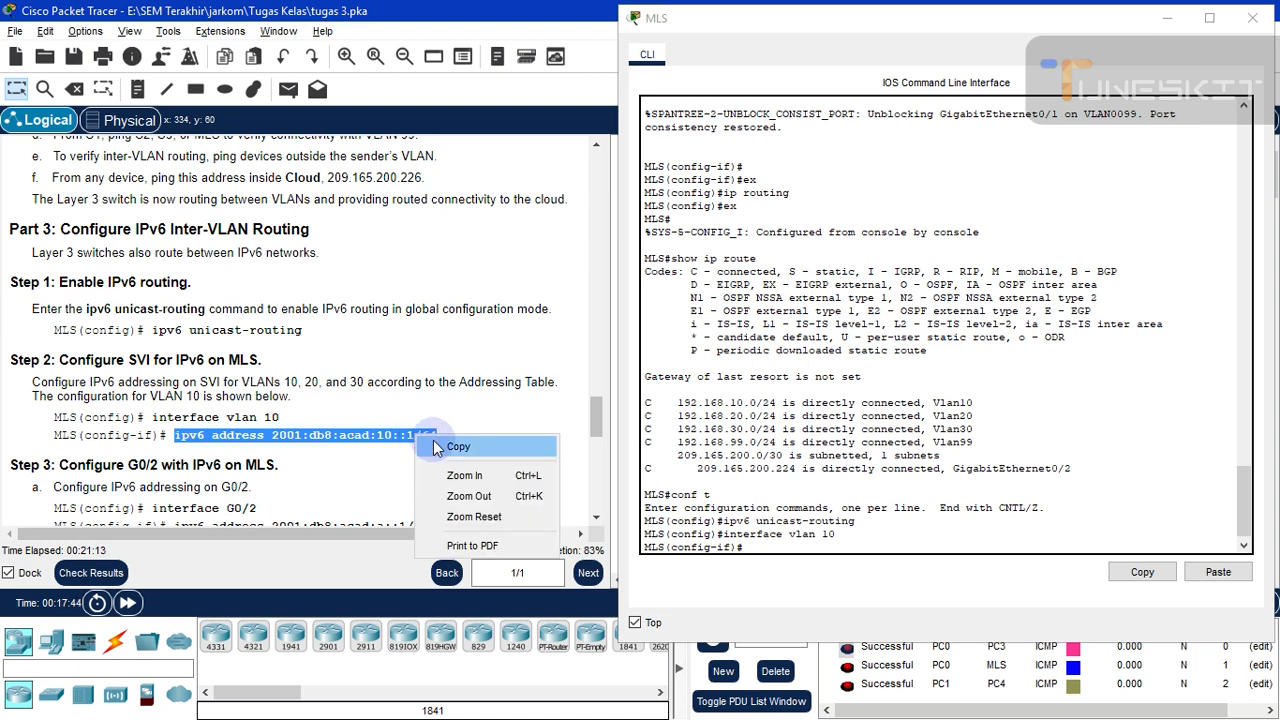
left_click(458, 446)
left_click(760, 551)
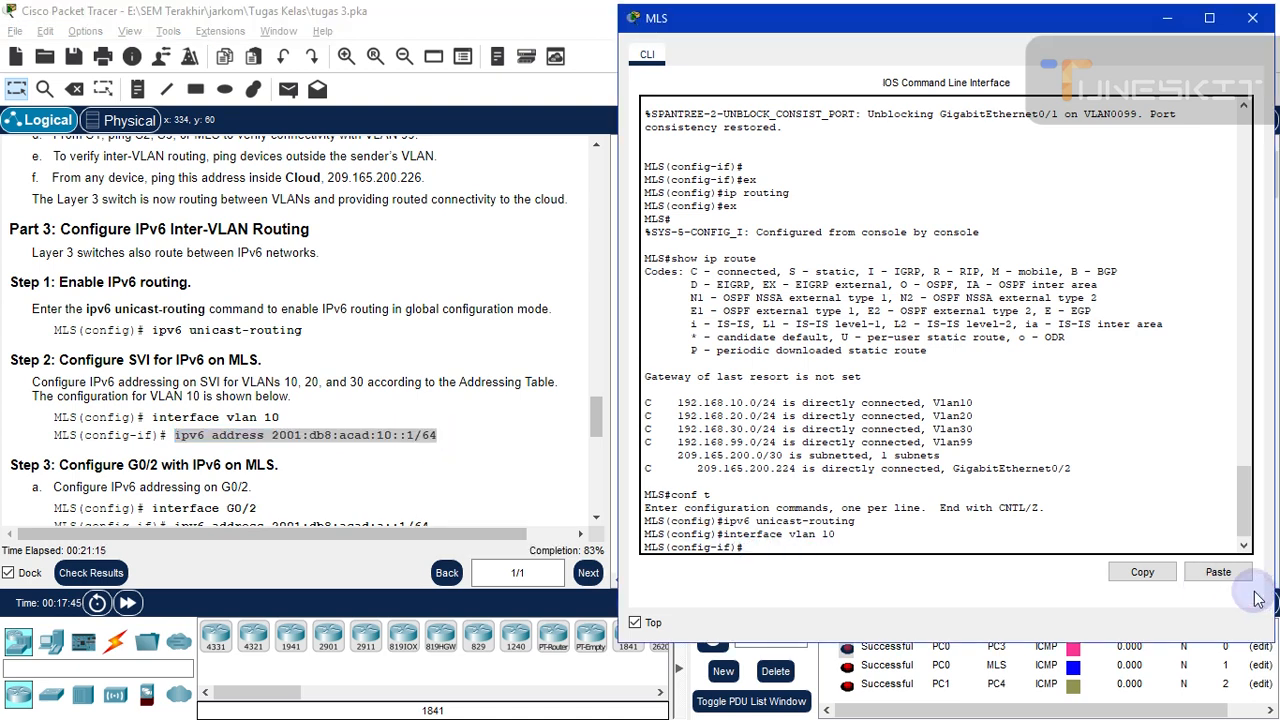
left_click(1218, 572)
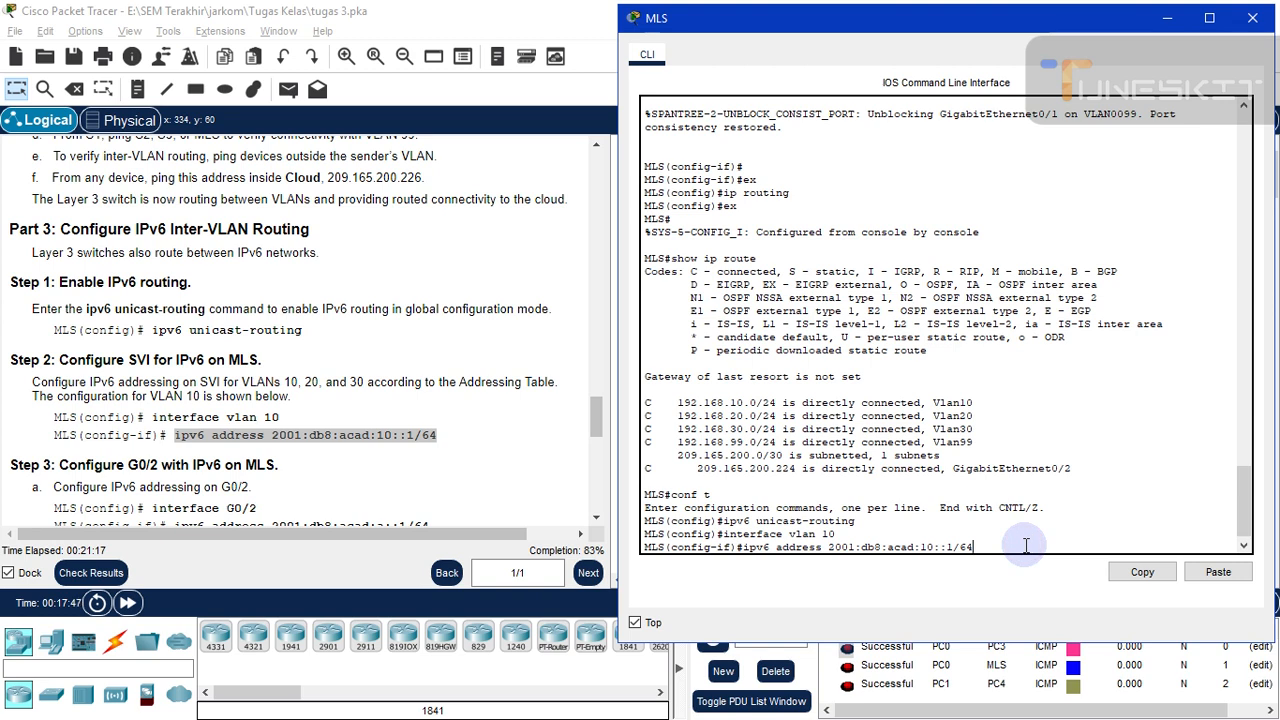
key("Return")
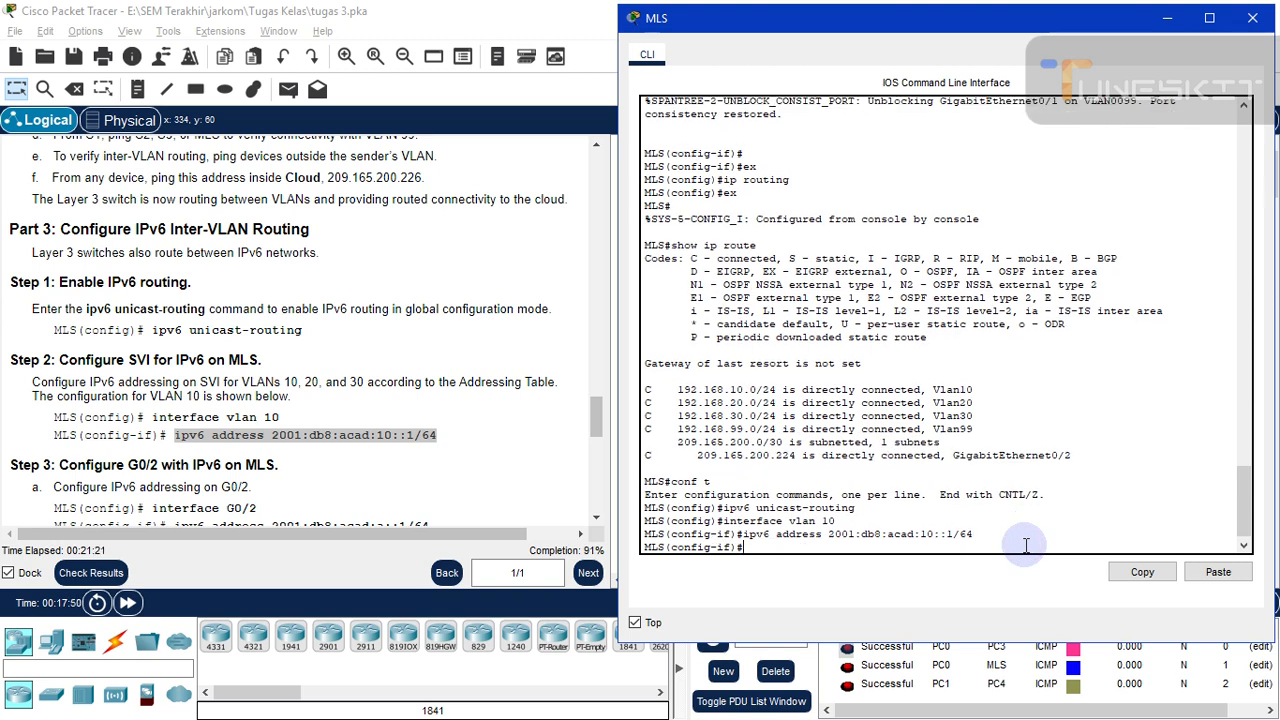
type("ex")
key("Return")
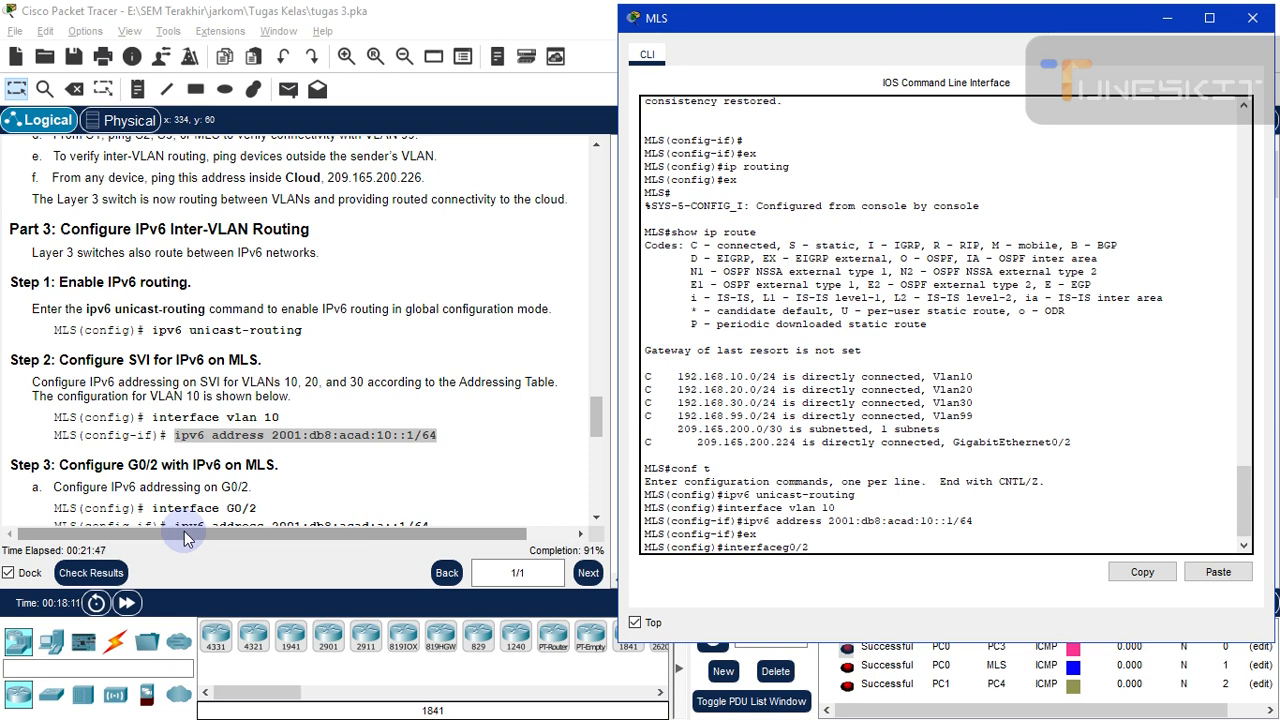
Configure interface g0/2 on MLS with IPv6 address 2001:db8:acad:a::1/64, copied from Step 3 of the instructions.
key("Left")
key("Left")
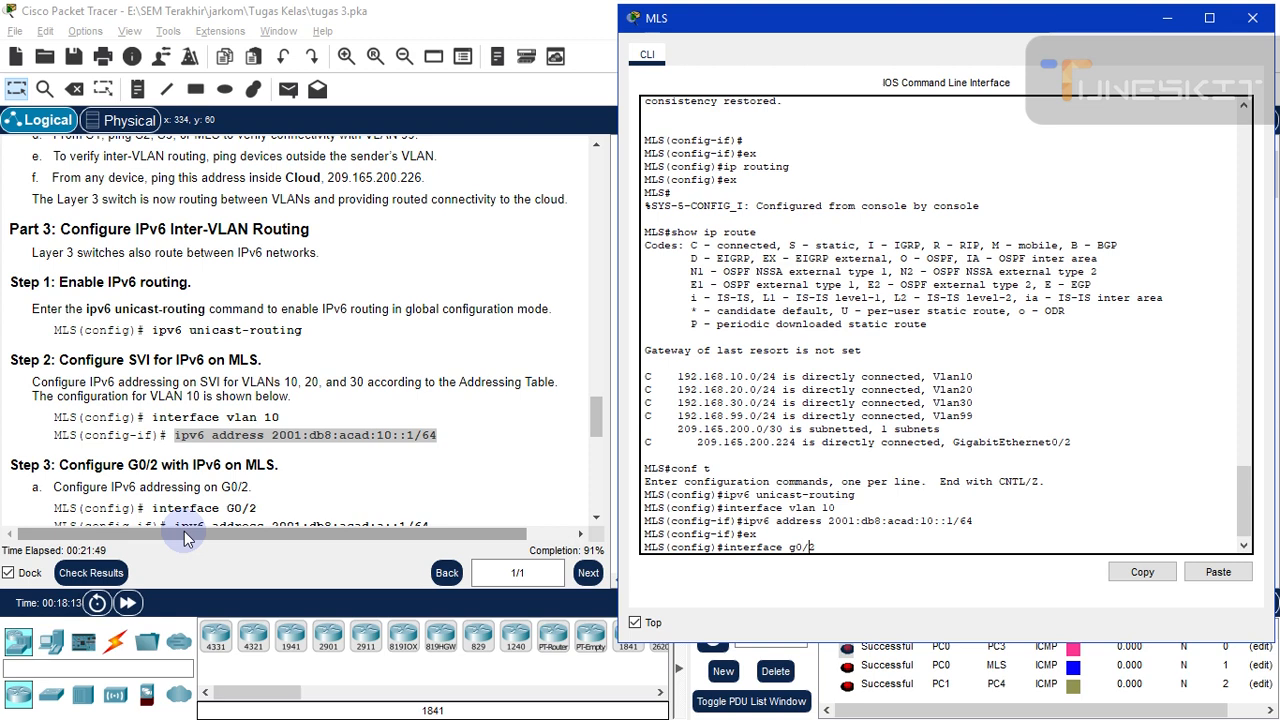
key("Return")
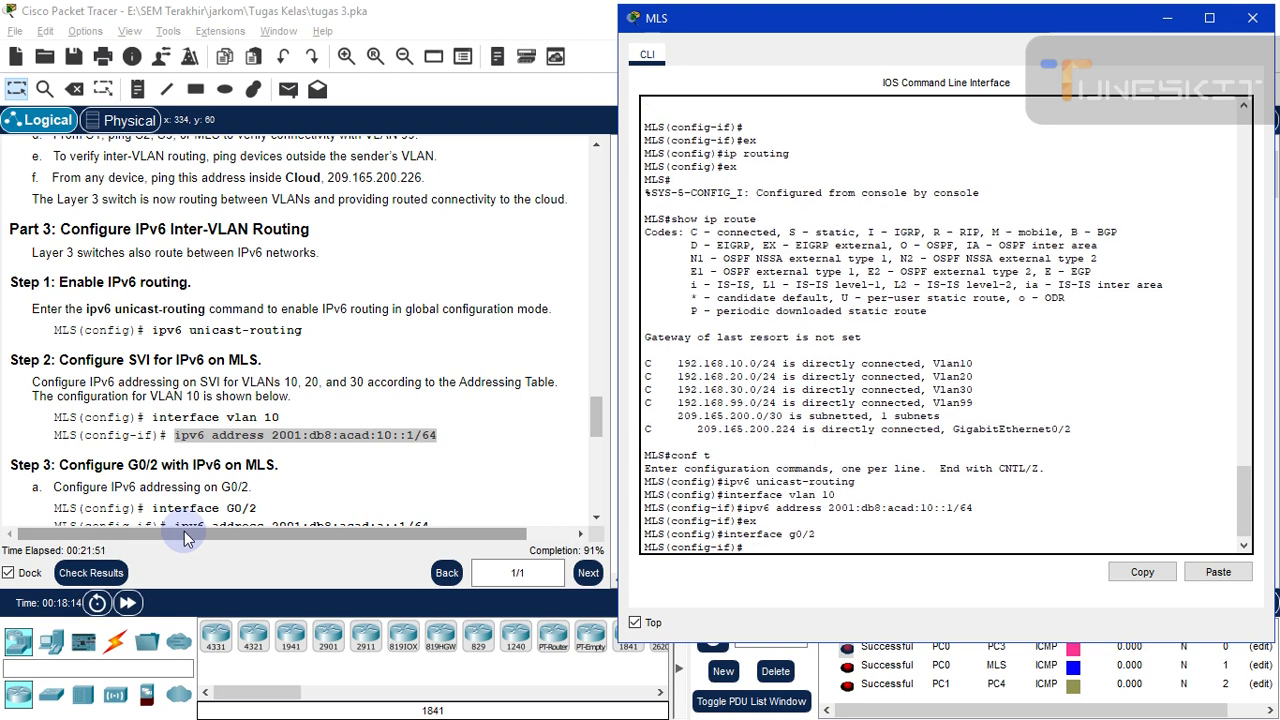
left_click(594, 438)
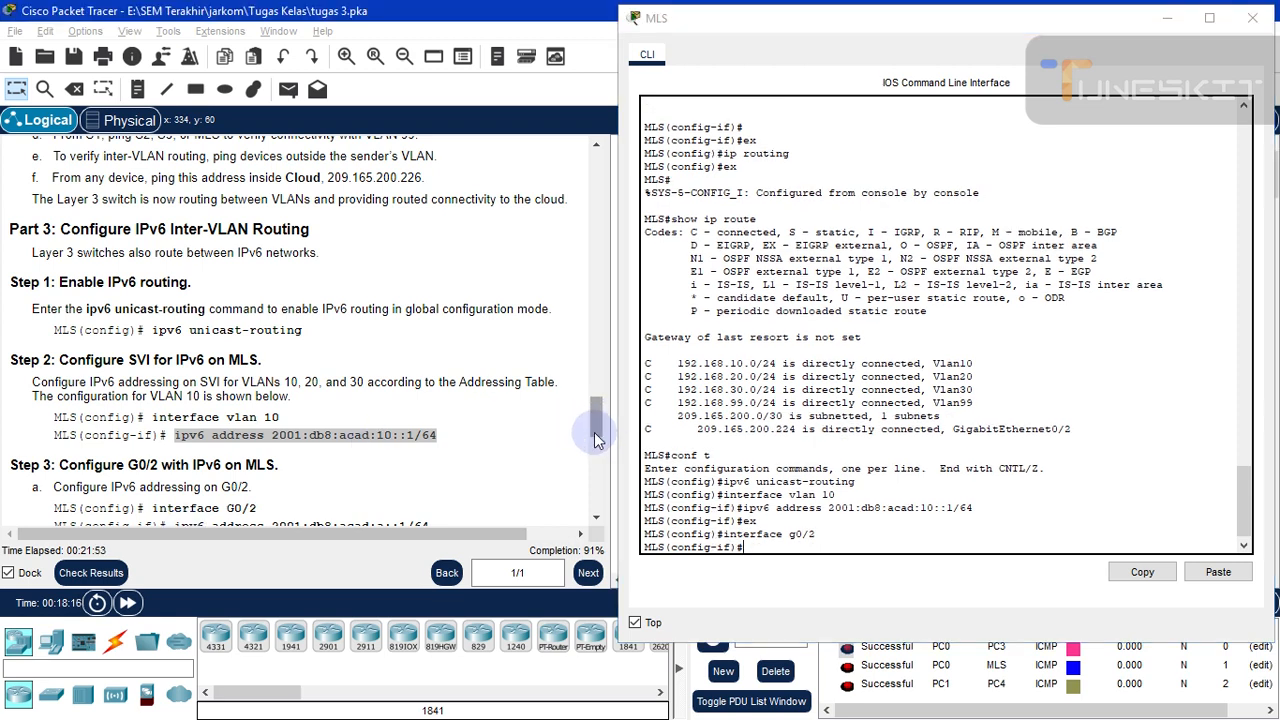
scroll(500, 445, "down", 1)
left_click(421, 458)
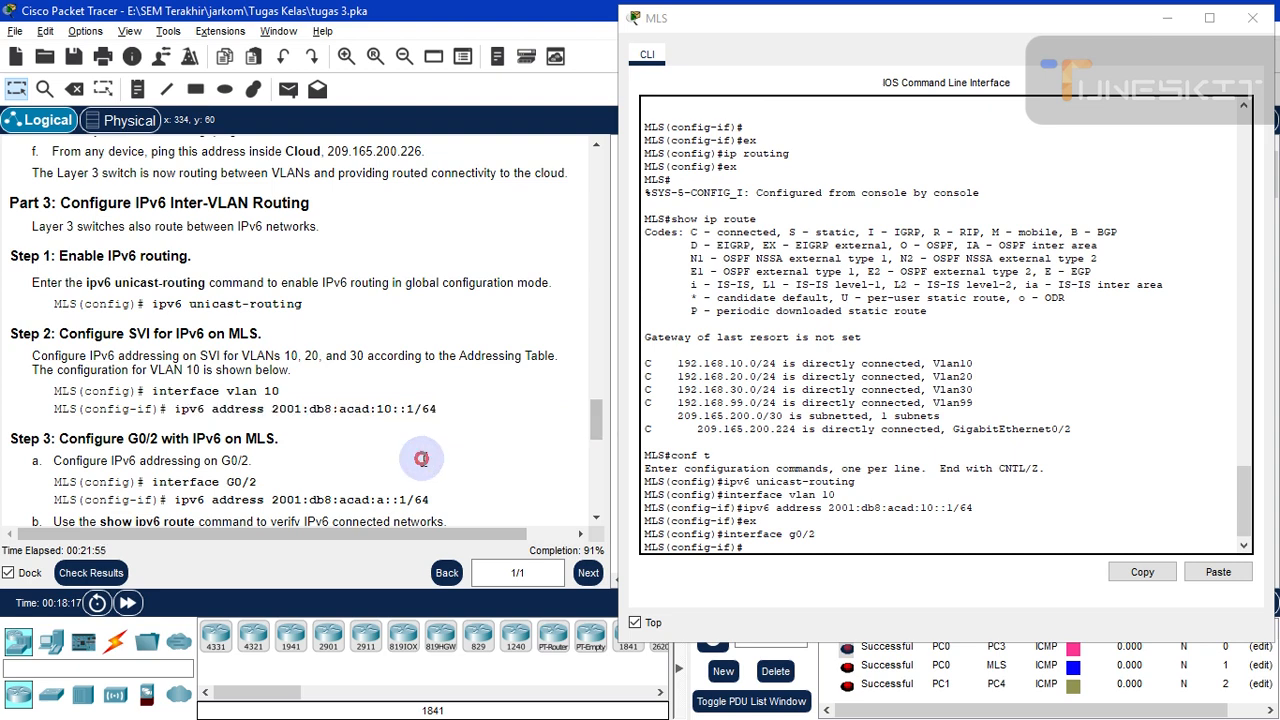
scroll(421, 458, "down", 2)
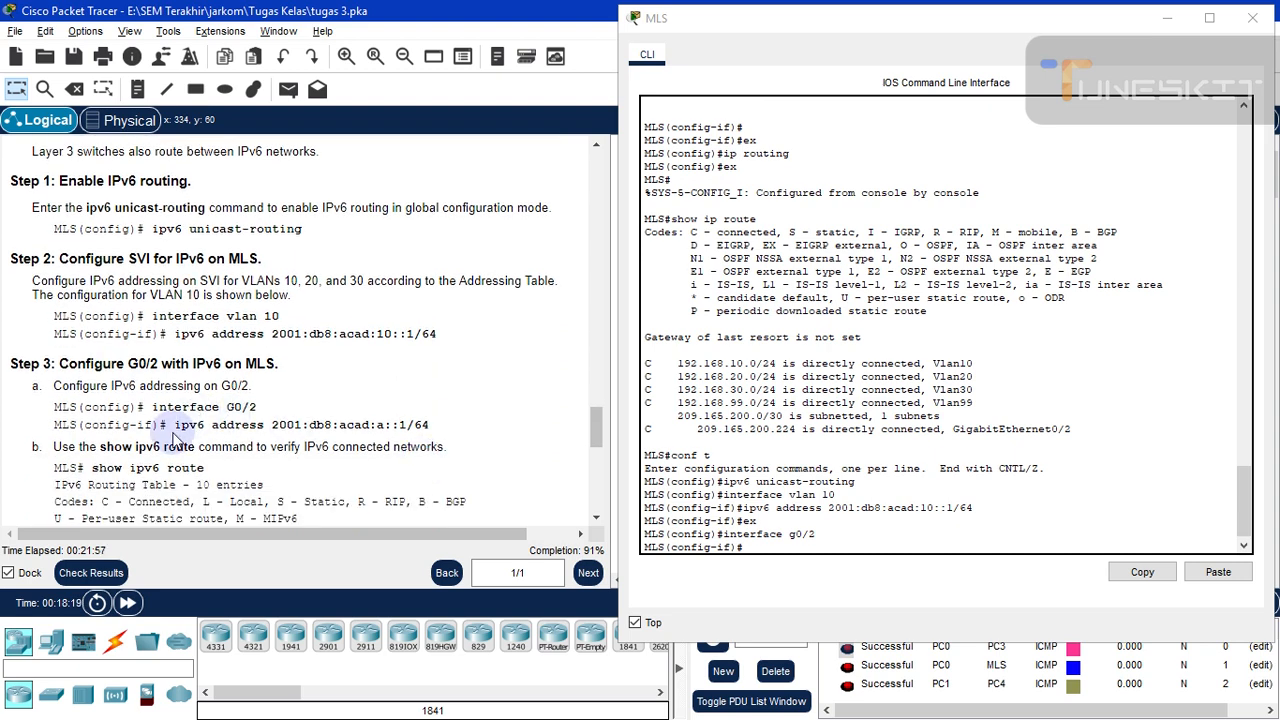
left_click_drag(176, 424, 390, 432)
right_click(390, 428)
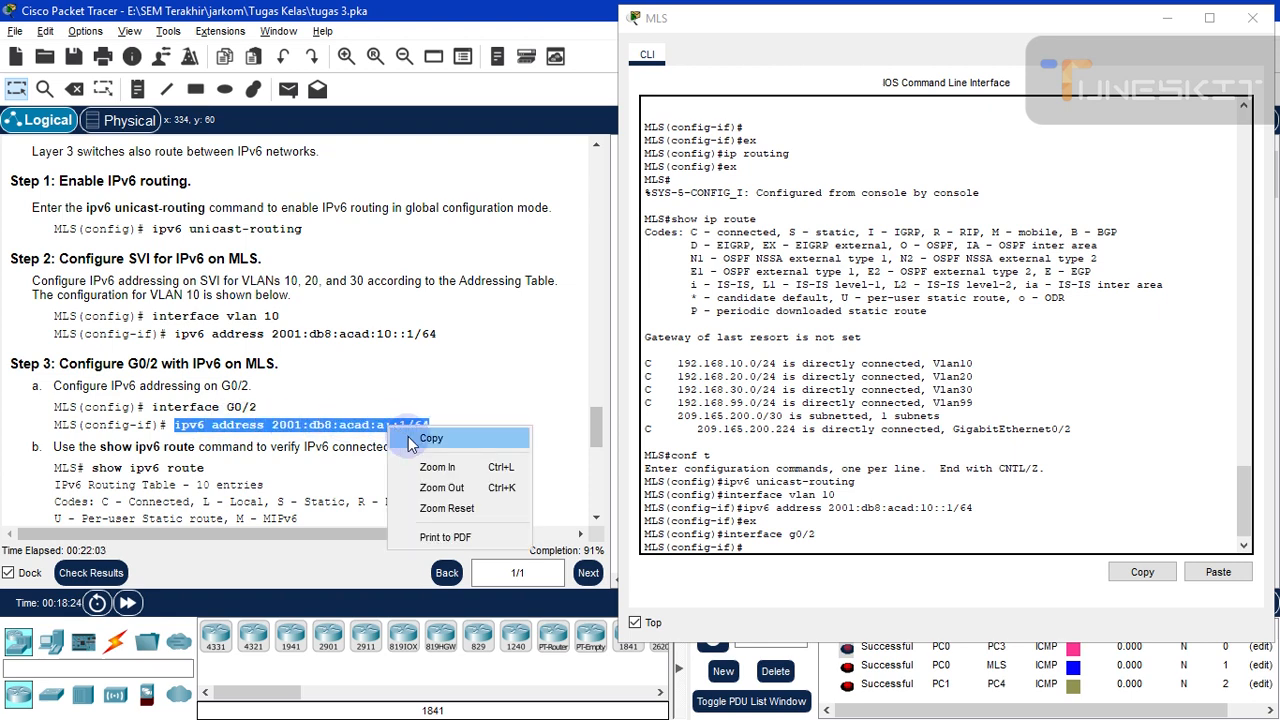
left_click(412, 439)
left_click(776, 547)
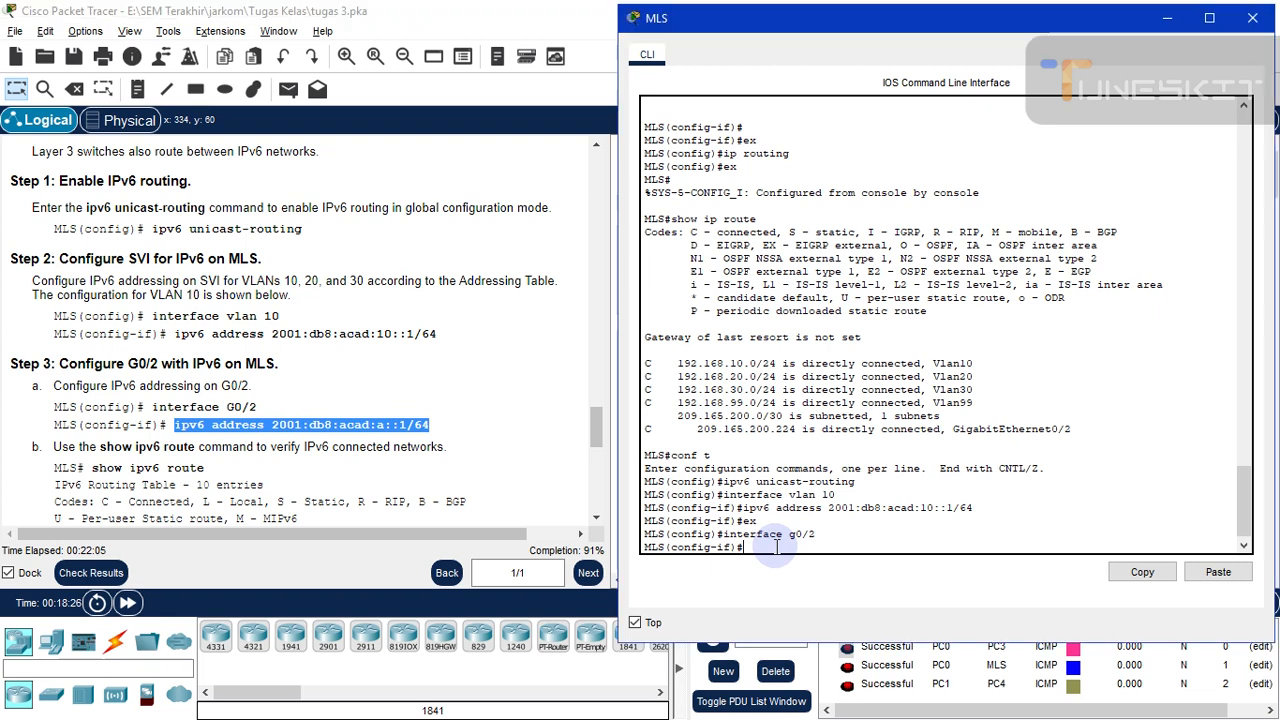
left_click(1218, 578)
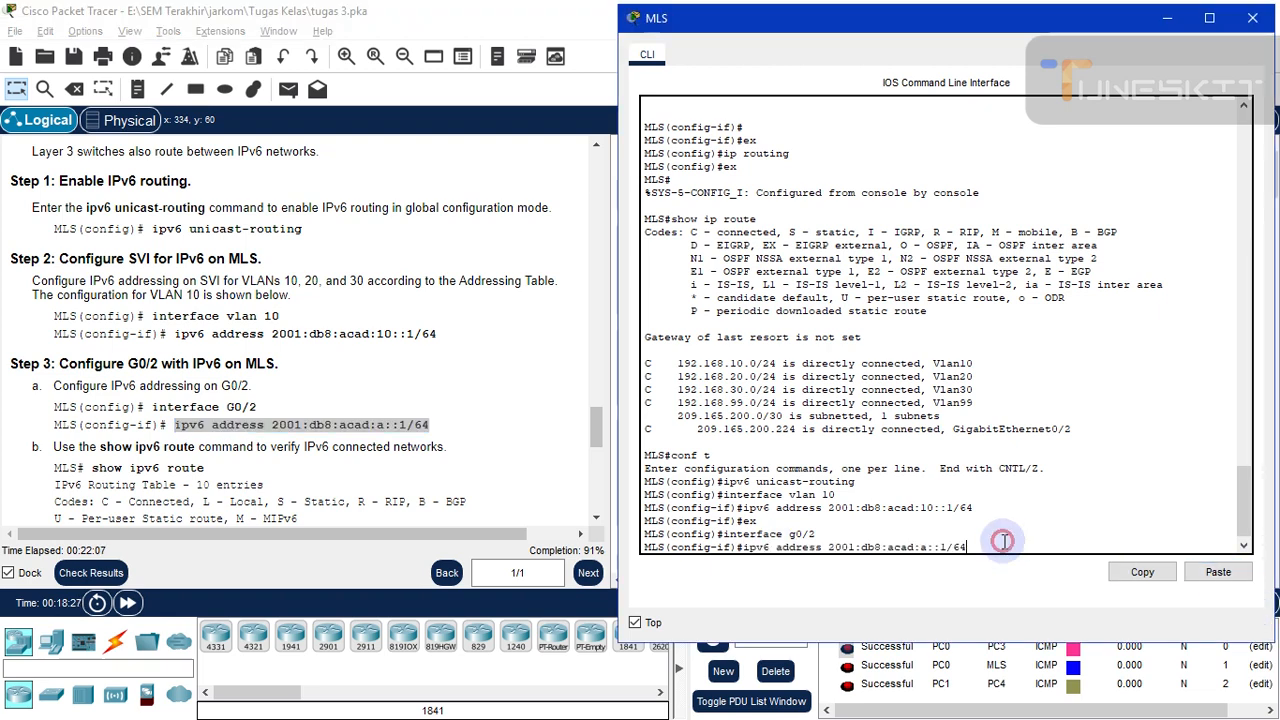
key("Return")
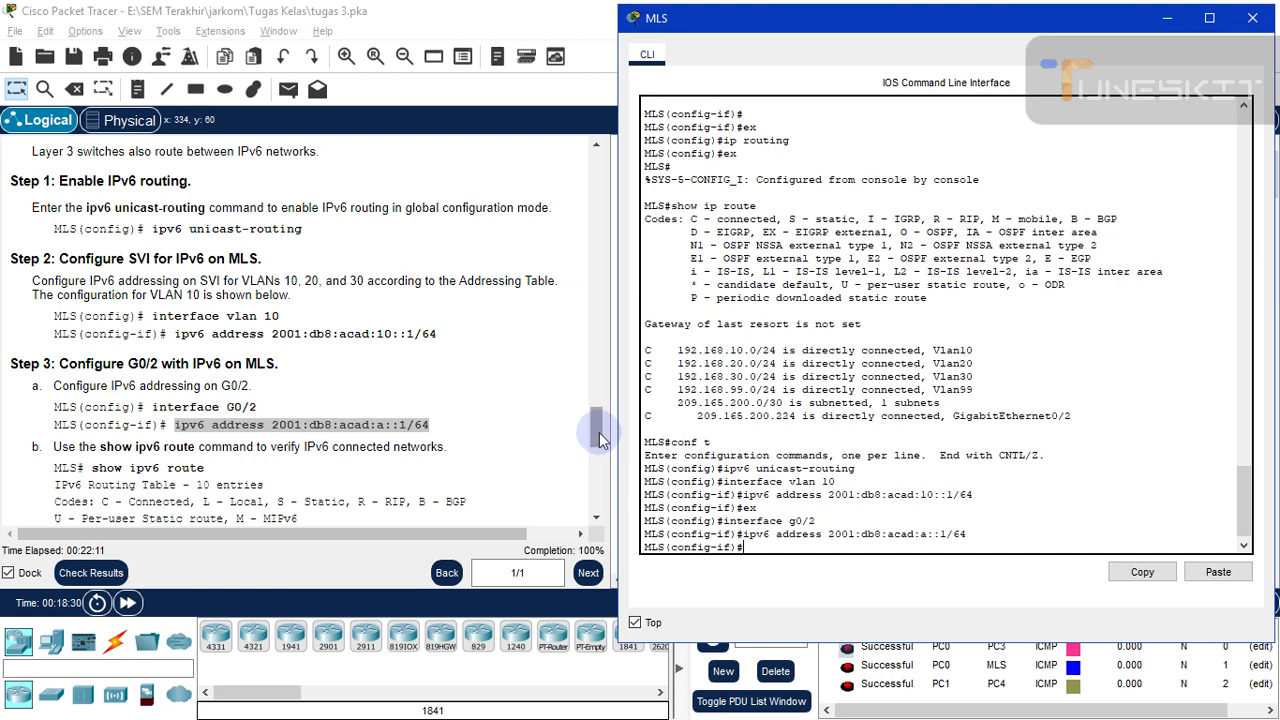
Return MLS to privileged mode and run show ipv6 route to compare its IPv6 routing table with the instructions.
left_click_drag(599, 432, 599, 442)
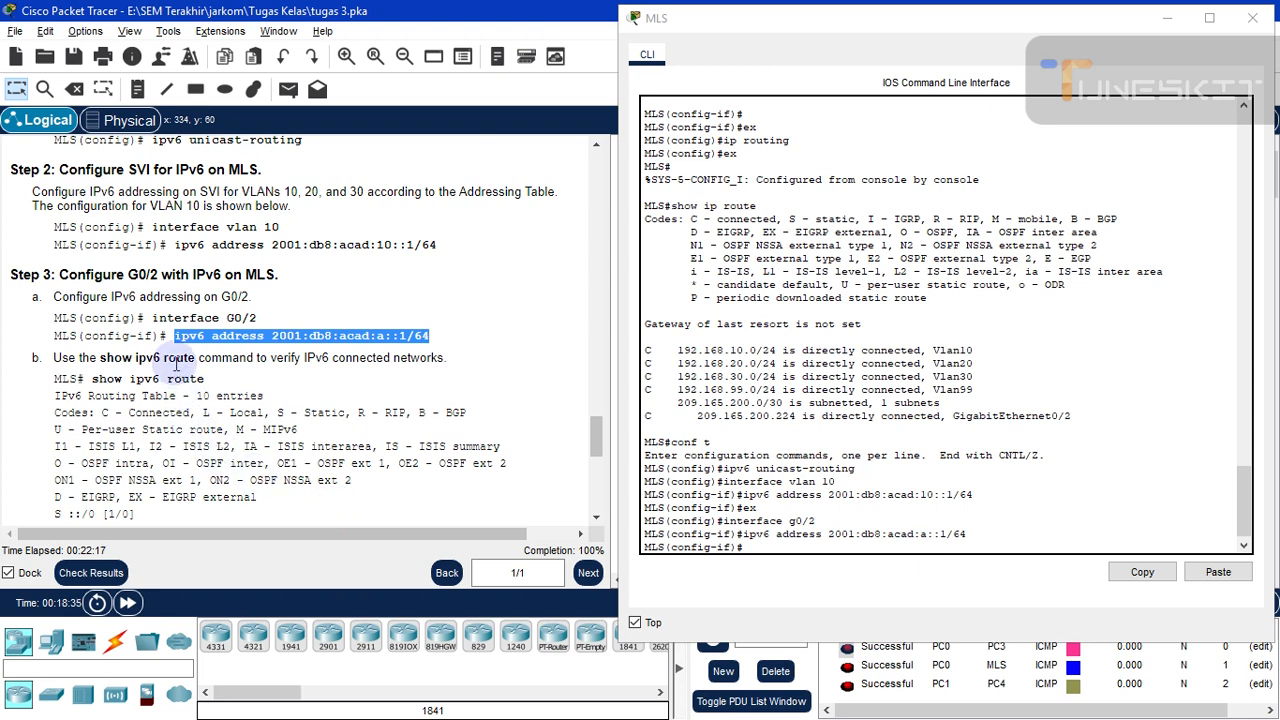
left_click(758, 549)
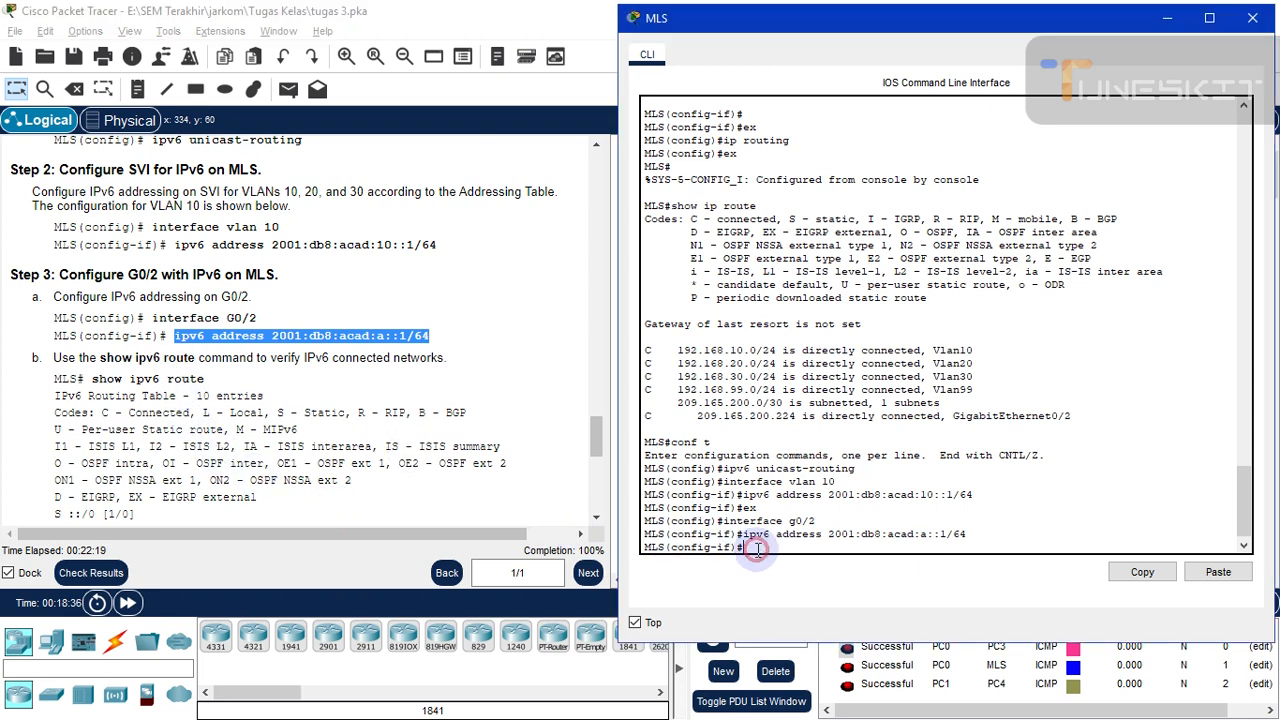
type("ex")
key("Return")
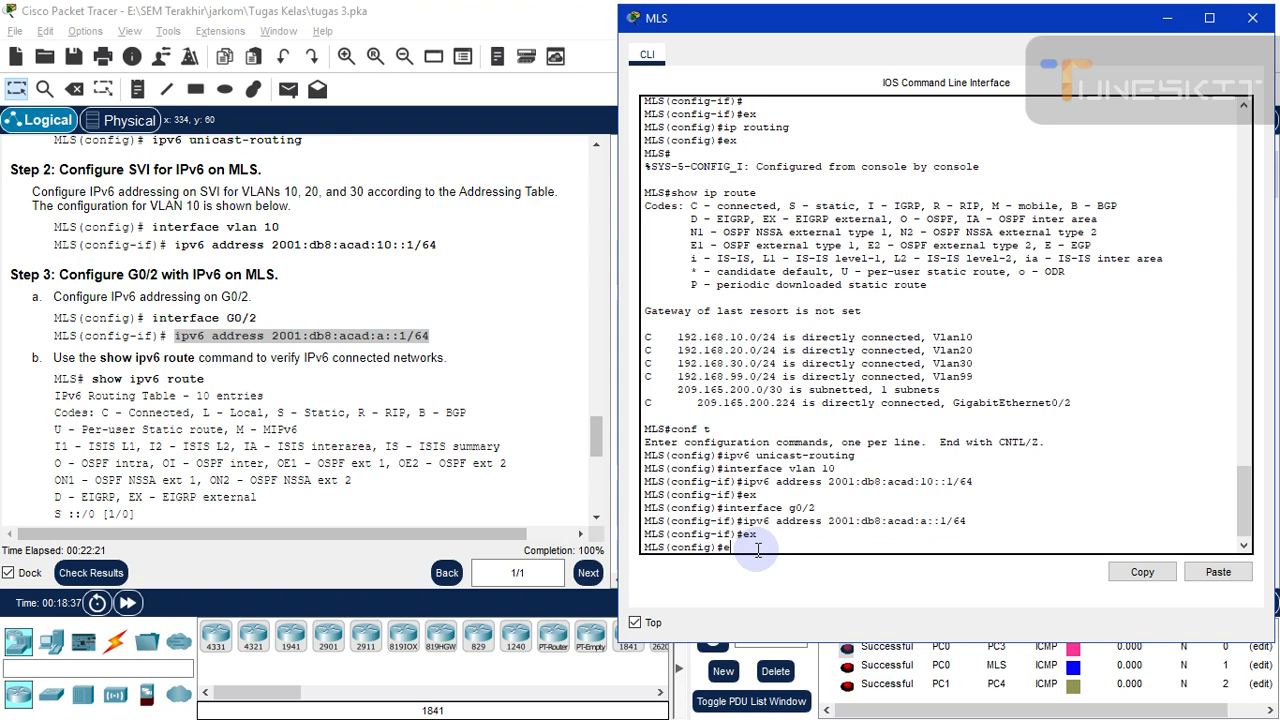
type("ex")
key("Return")
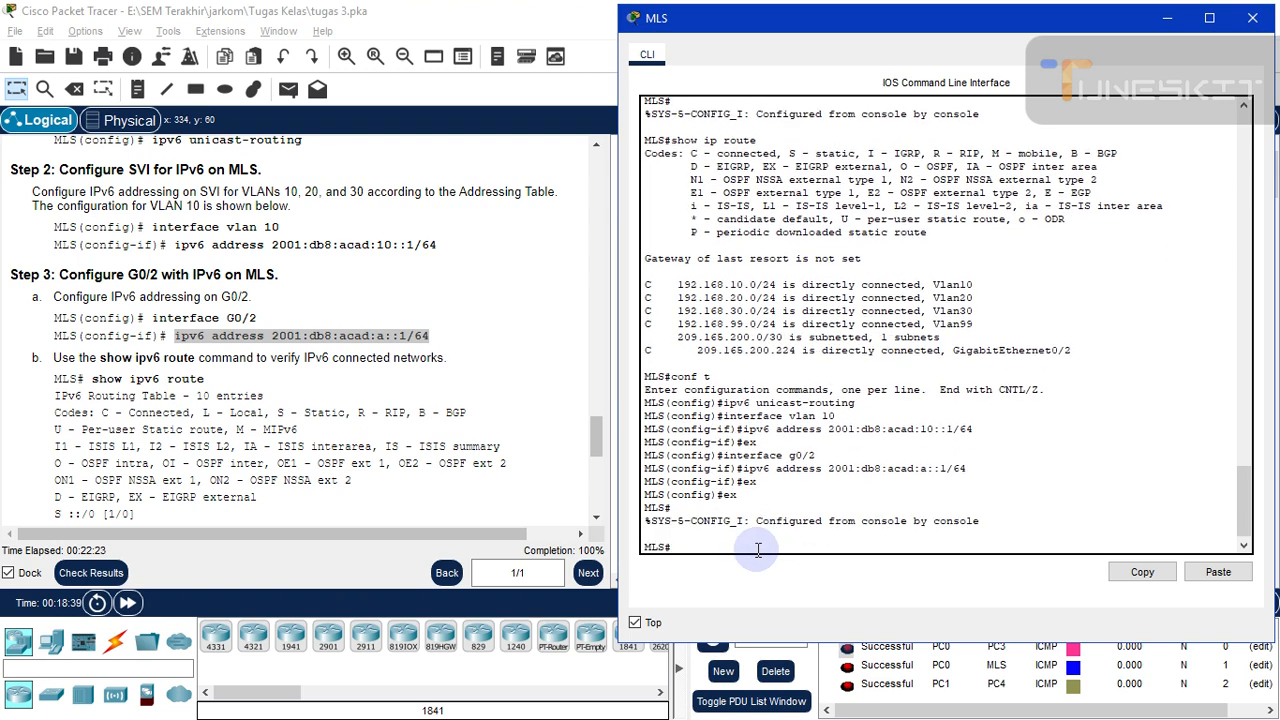
type("show ")
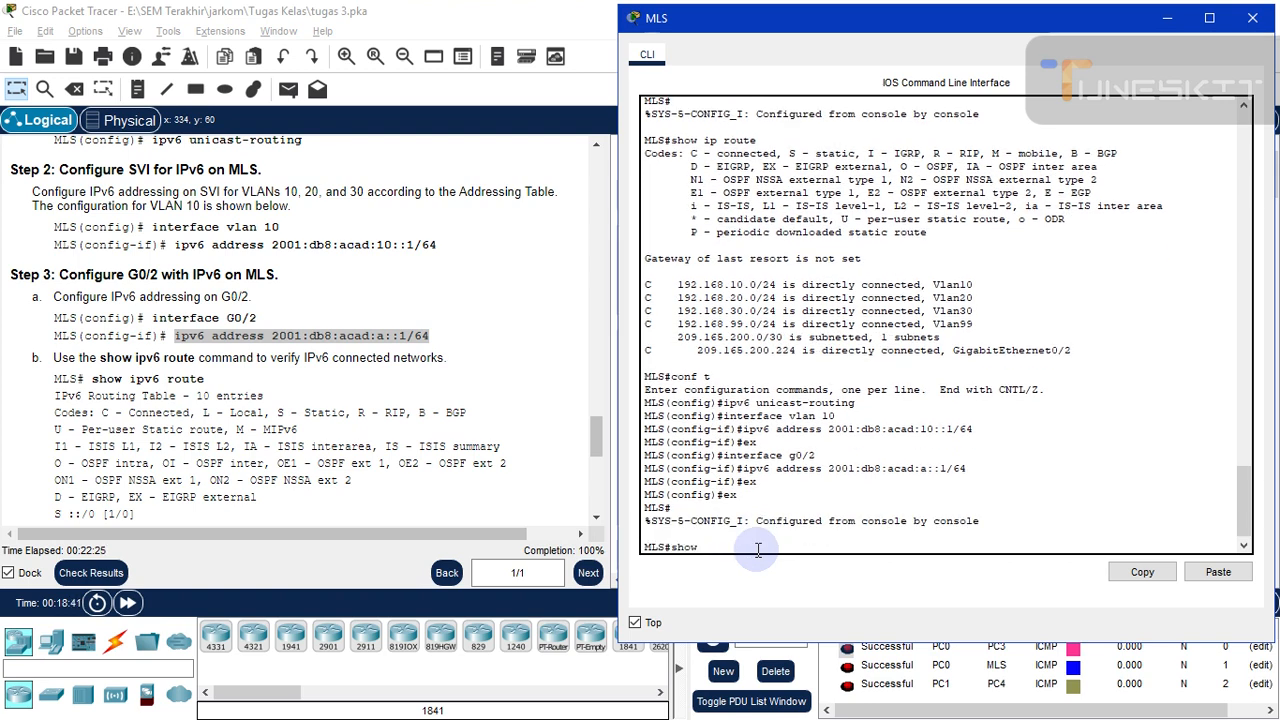
type("ipv6 route")
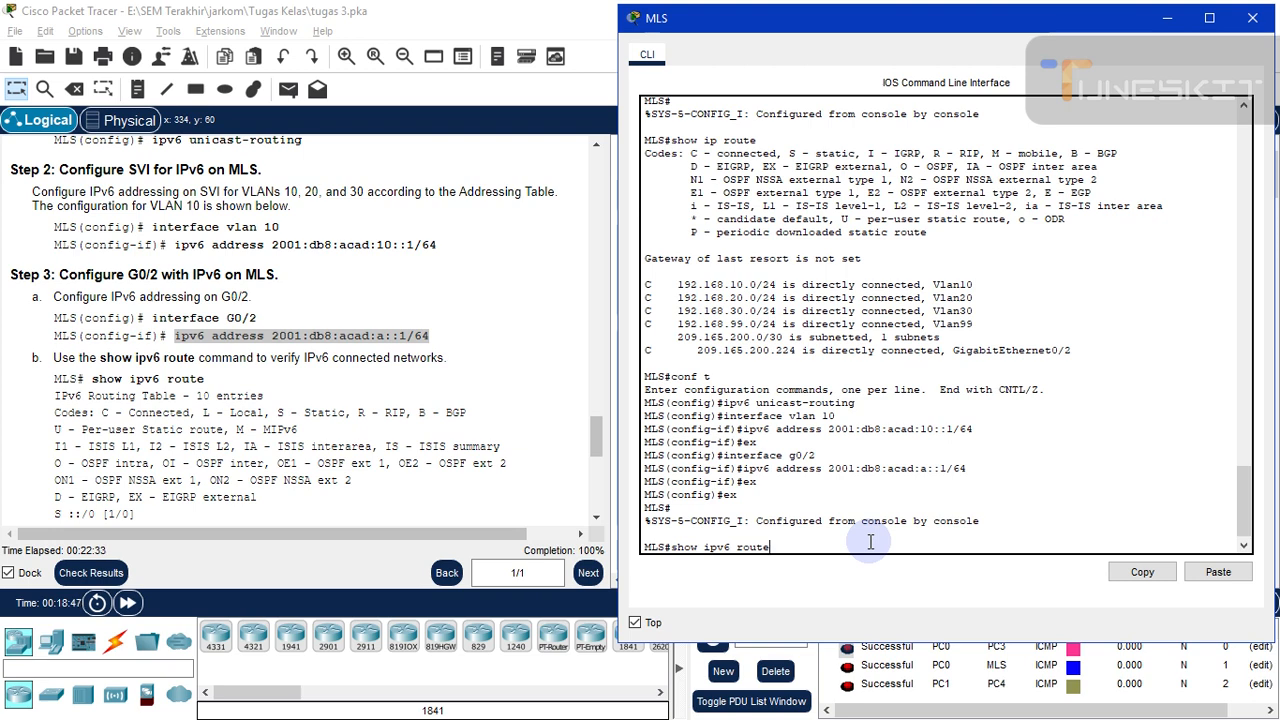
key("Return")
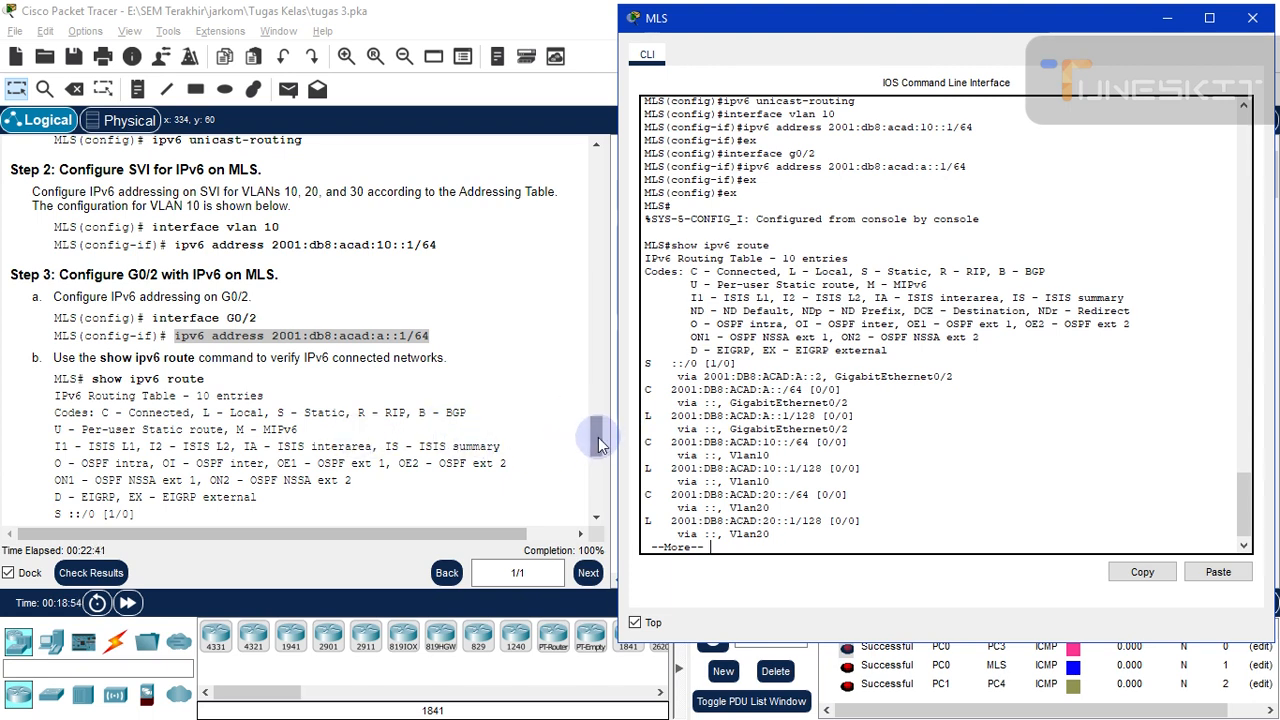
left_click_drag(598, 437, 593, 460)
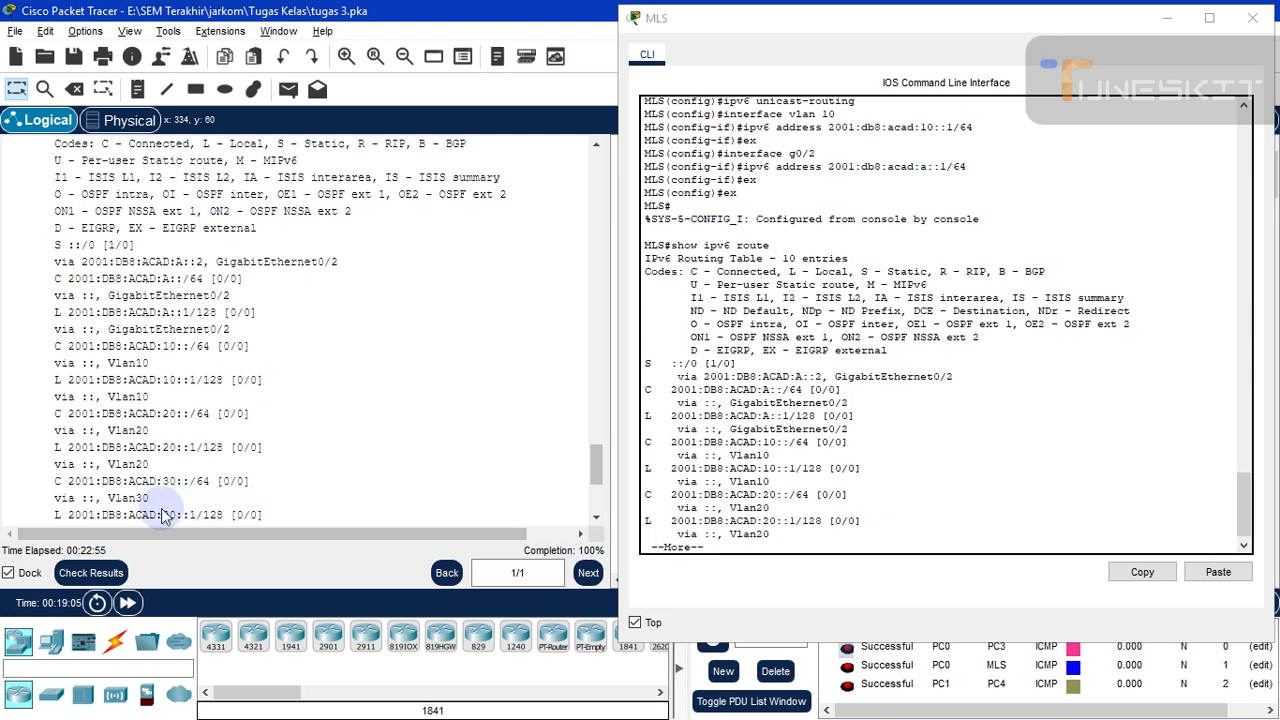
Check the activity results and review the assessment items, closing the MLS window for an unobstructed view, and return to the topology.
left_click(99, 573)
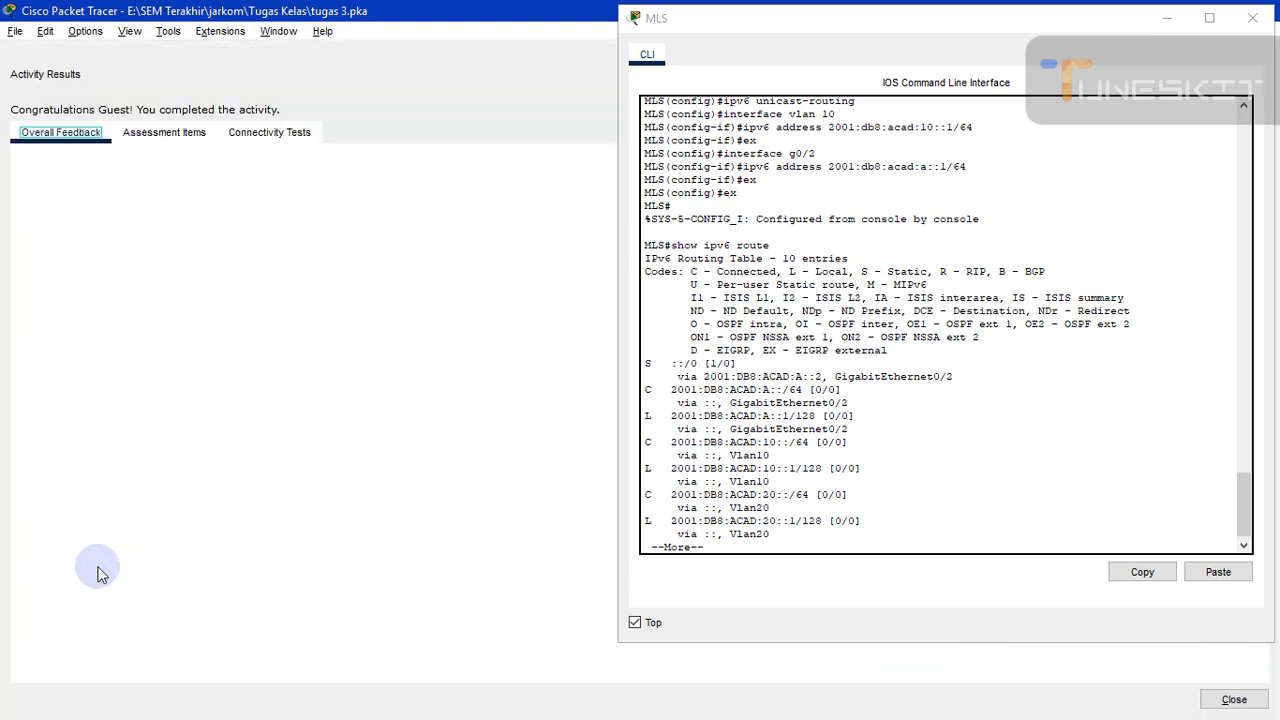
left_click(164, 132)
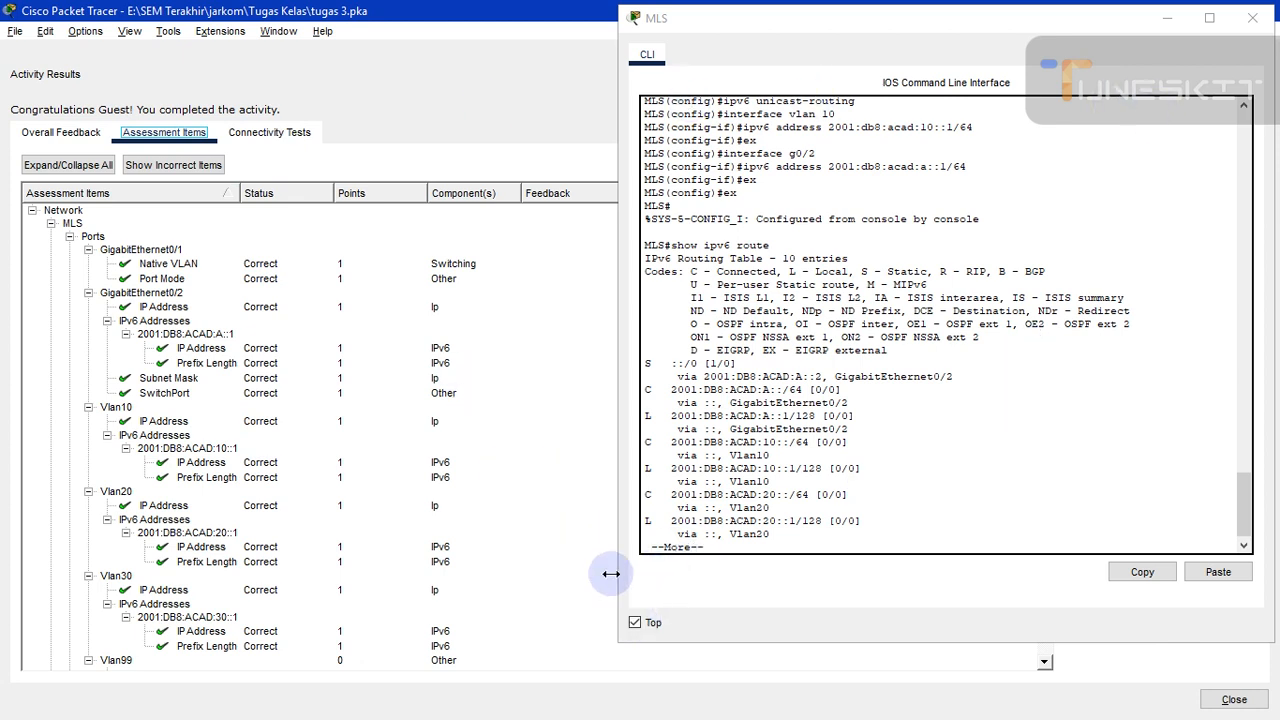
left_click(634, 623)
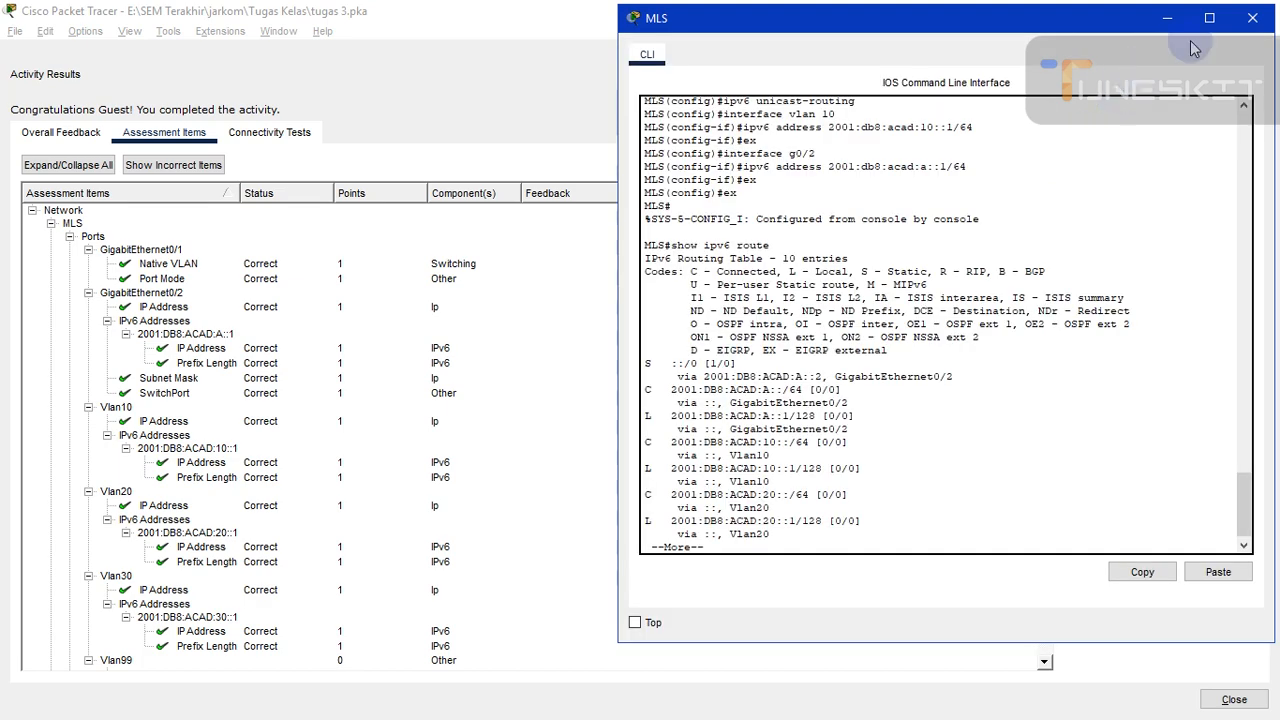
left_click(1255, 18)
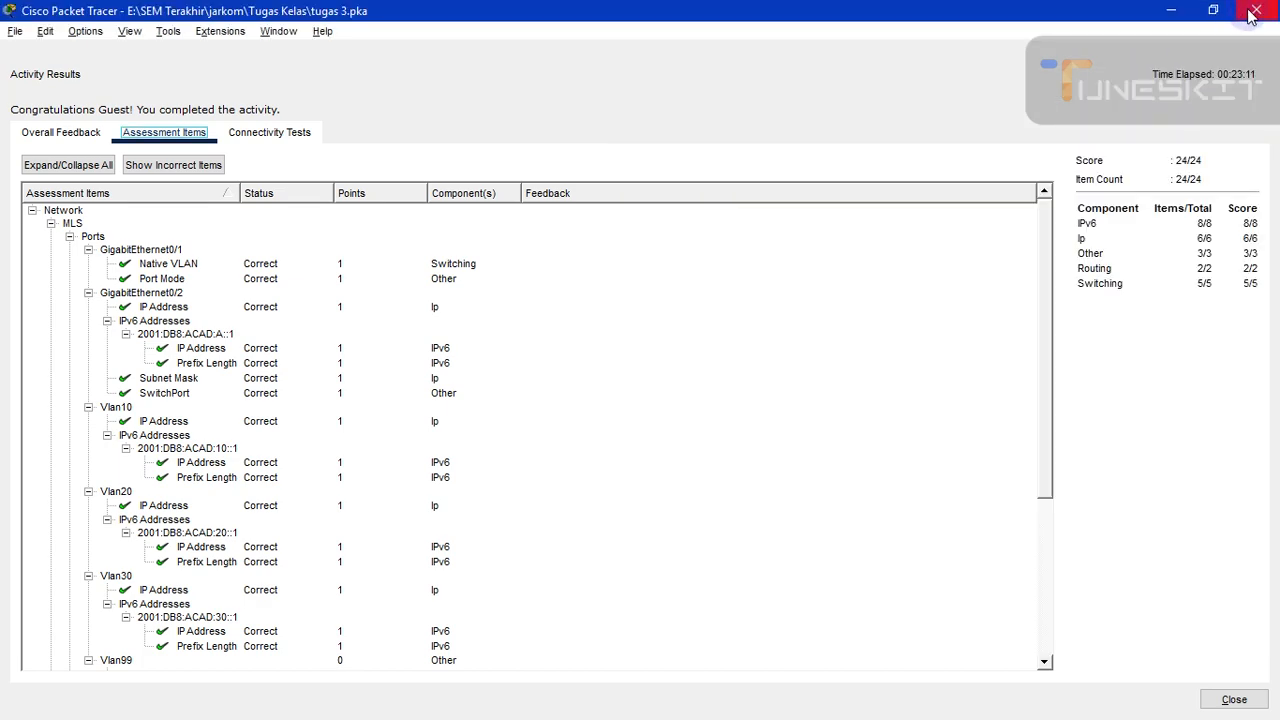
left_click(1255, 12)
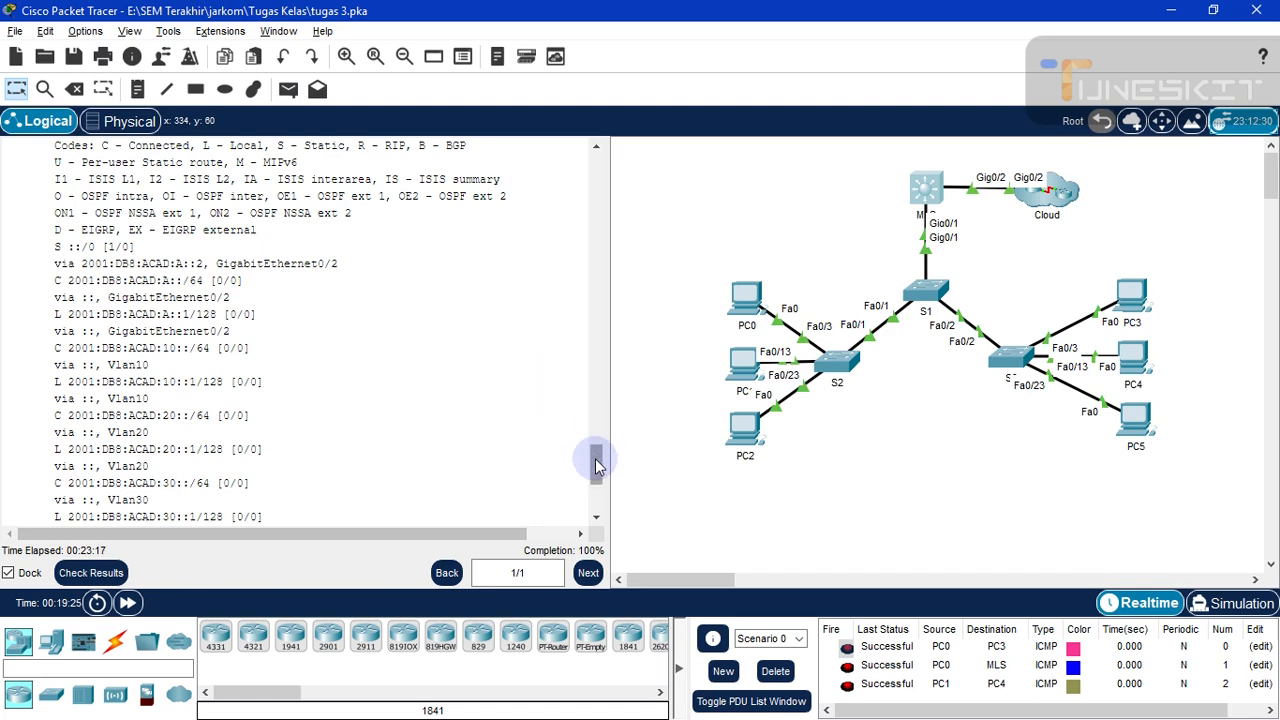
Read the Step 4 IPv6 connectivity instructions and delete Scenario 0's earlier test PDUs.
left_click_drag(596, 464, 594, 505)
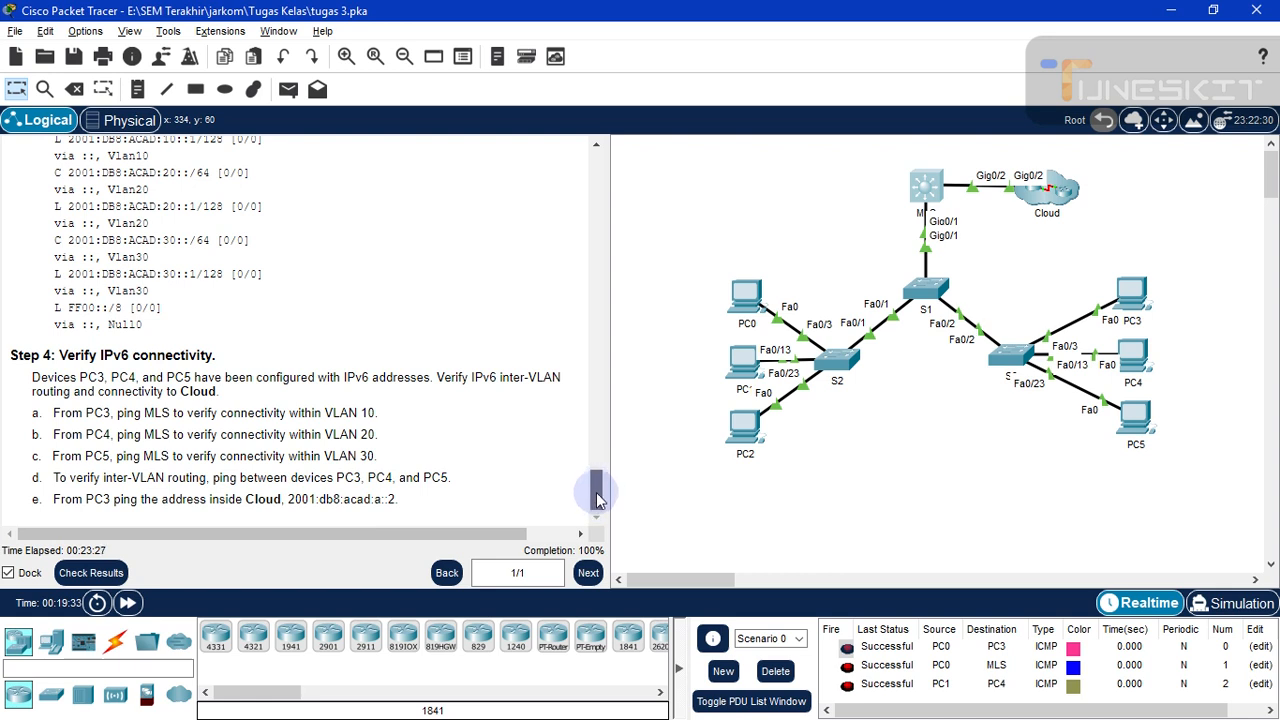
left_click_drag(595, 500, 595, 500)
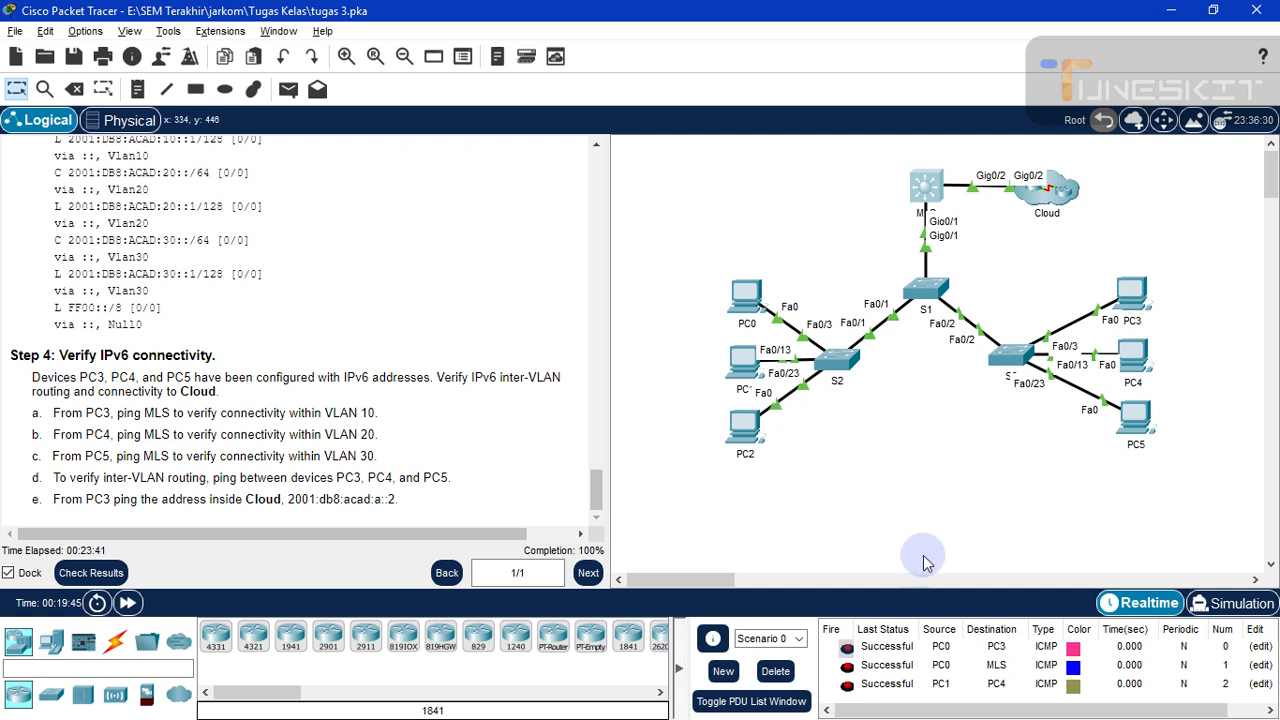
left_click(775, 671)
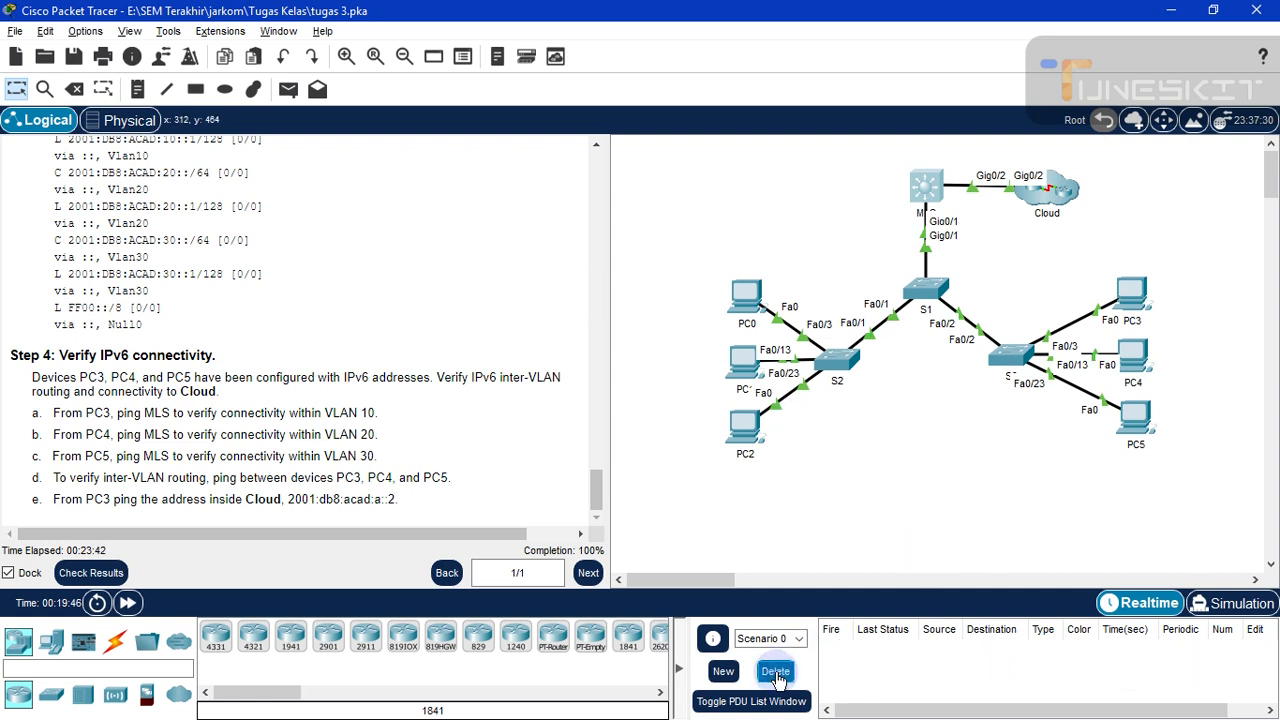
Send a simple PDU from PC3 to MLS to test connectivity within VLAN 10.
left_click(288, 89)
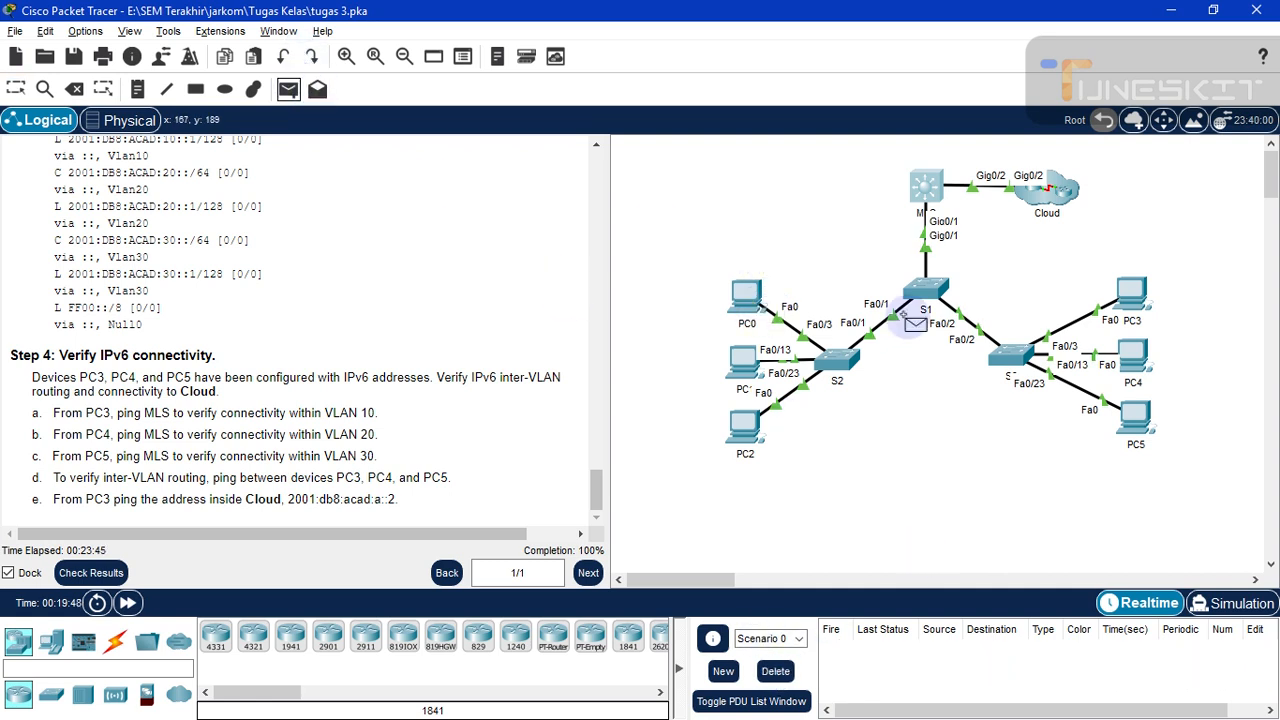
left_click(1131, 293)
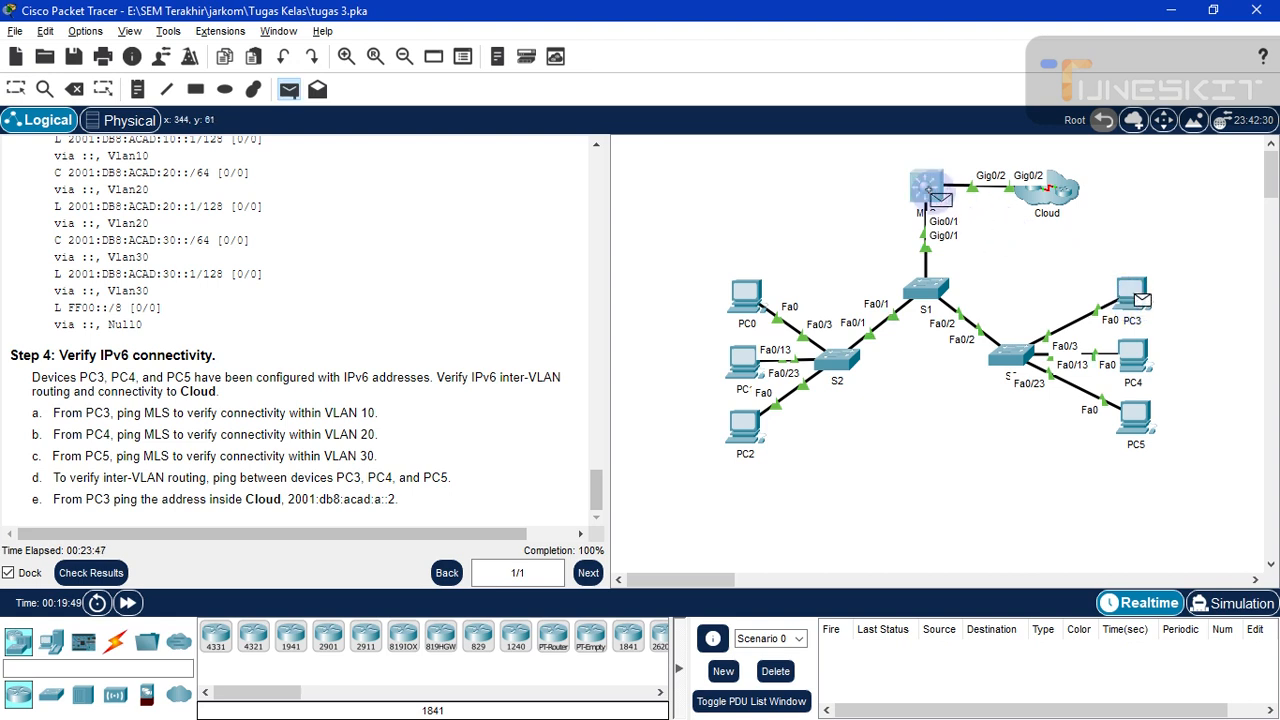
left_click(926, 187)
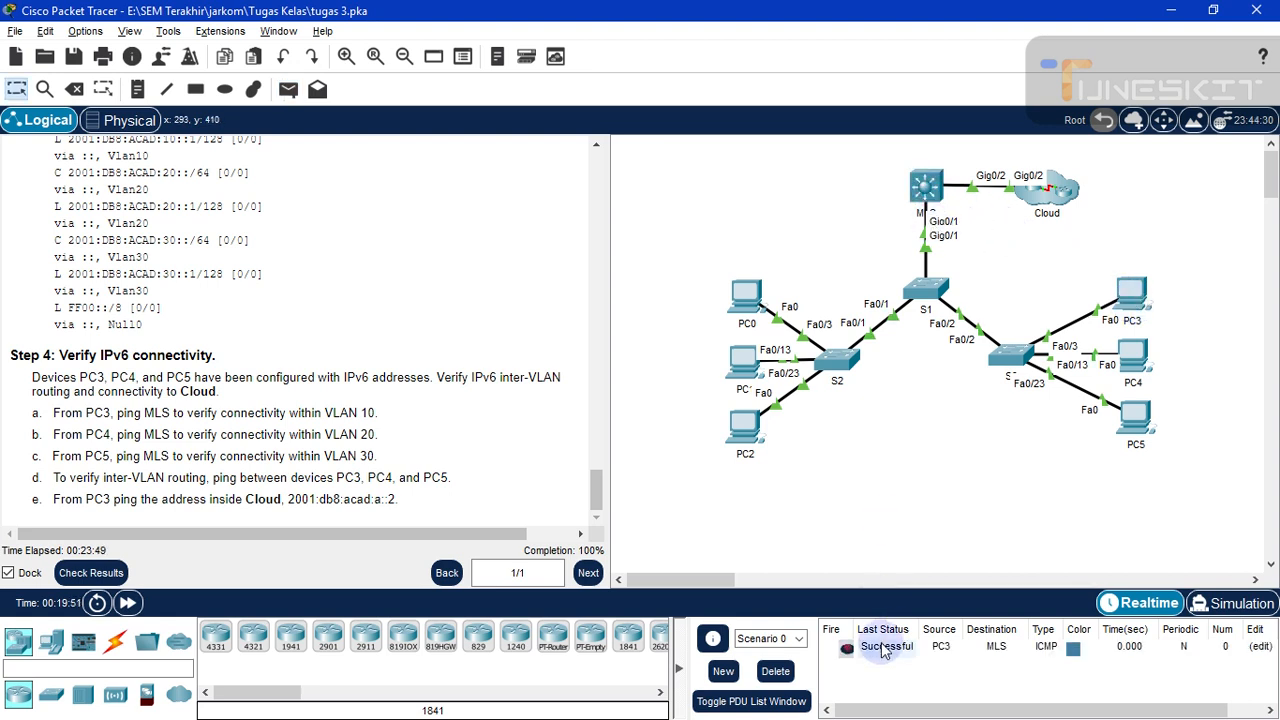